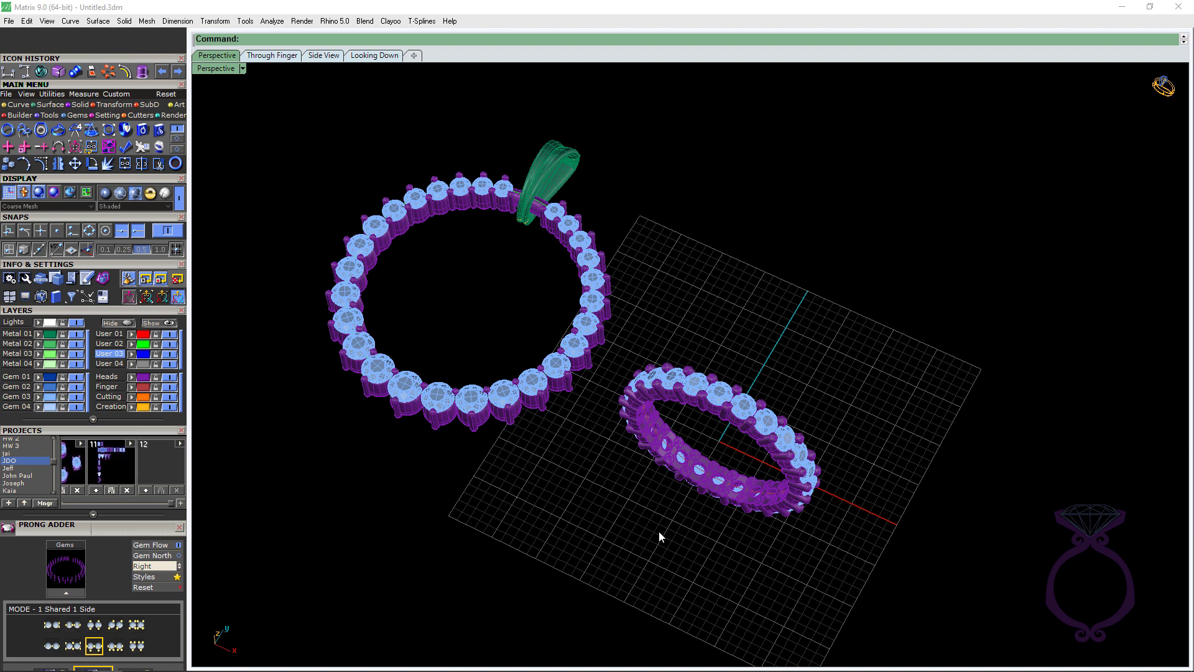
Step: Orbit and zoom around the band and pendant to inspect the band's top face and side
scroll(659, 533, "up", 5)
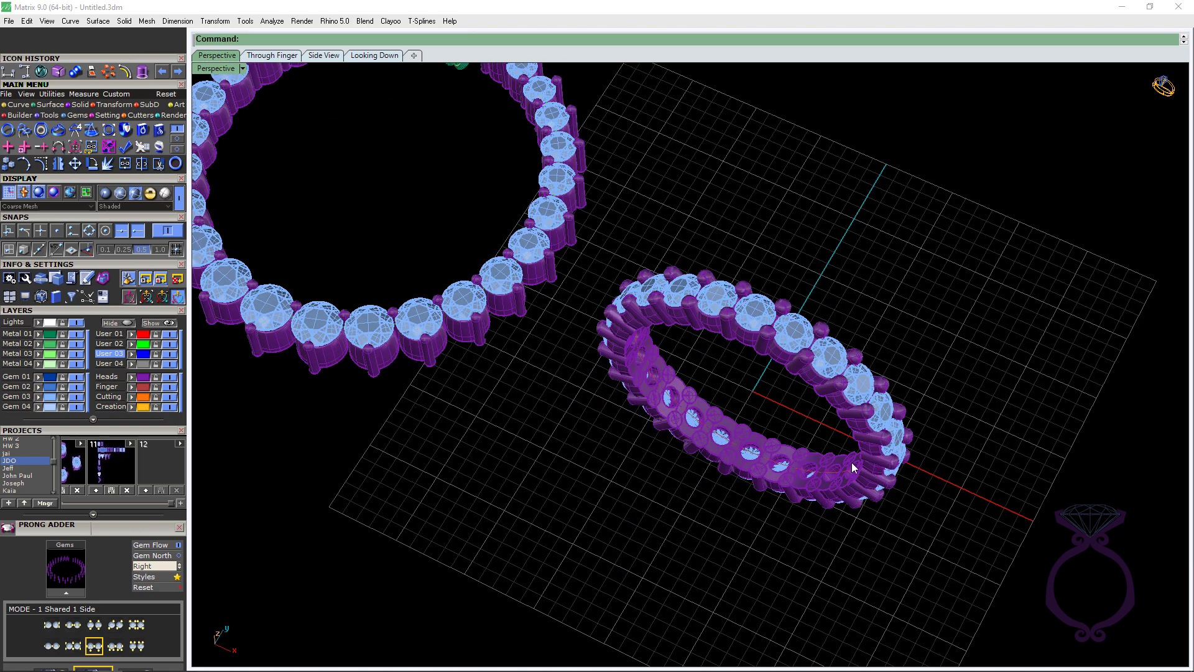
scroll(862, 464, "down", 5)
right_click_drag(731, 457, 801, 494)
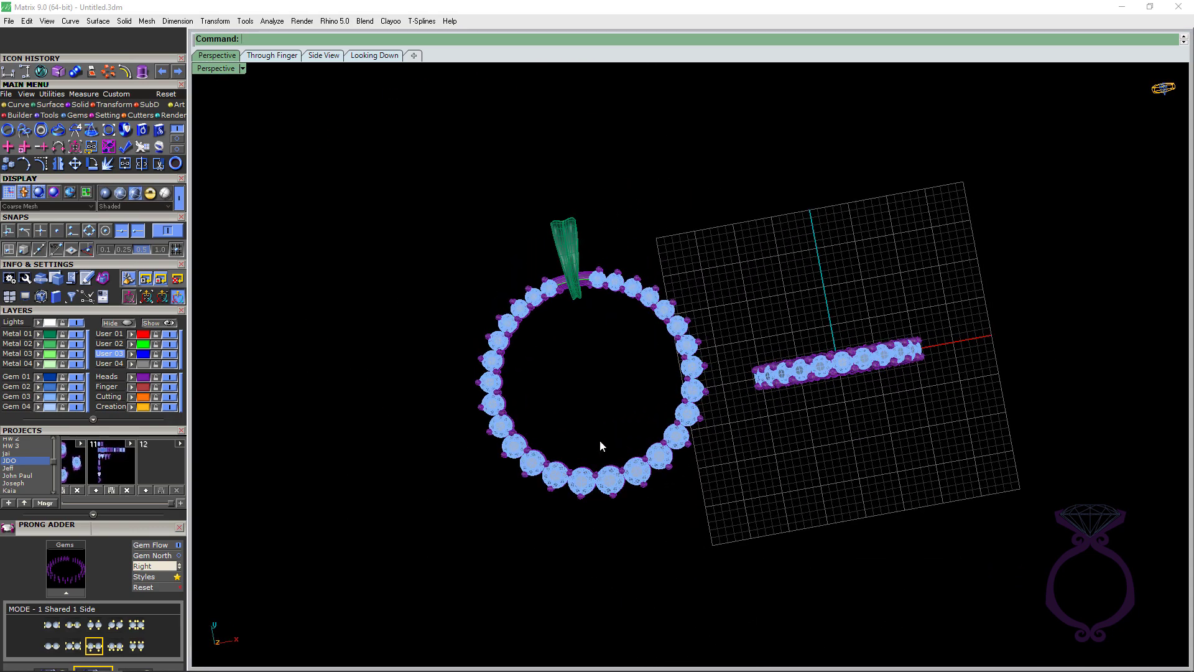
right_click_drag(603, 479, 587, 448)
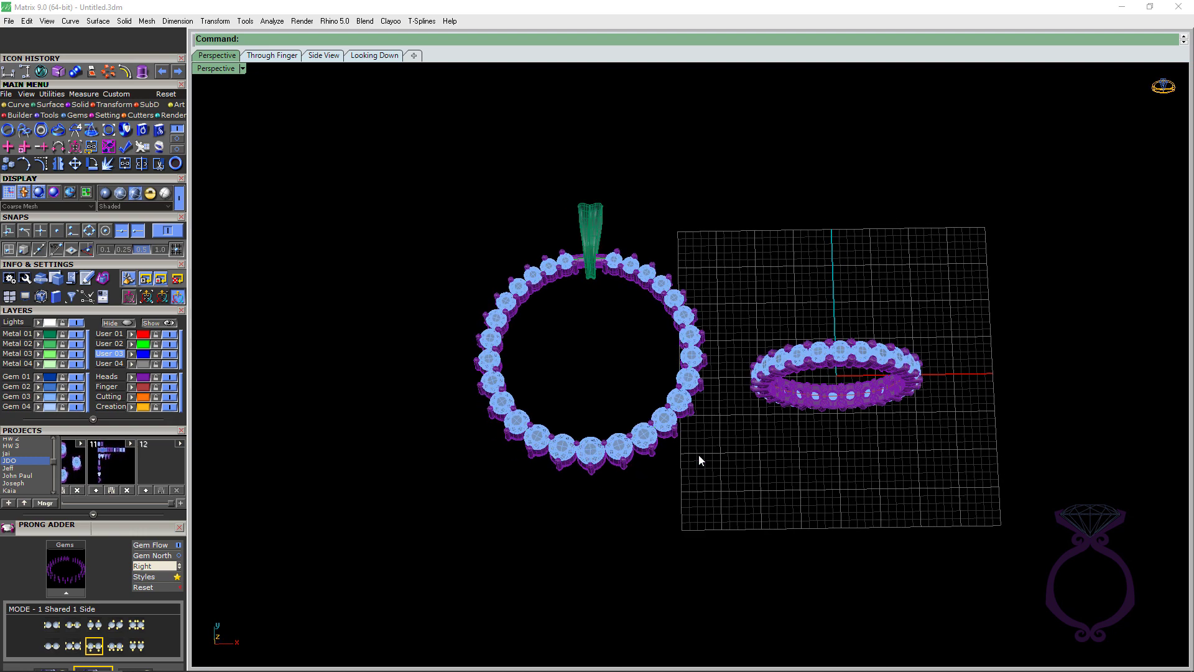
scroll(871, 330, "up", 4)
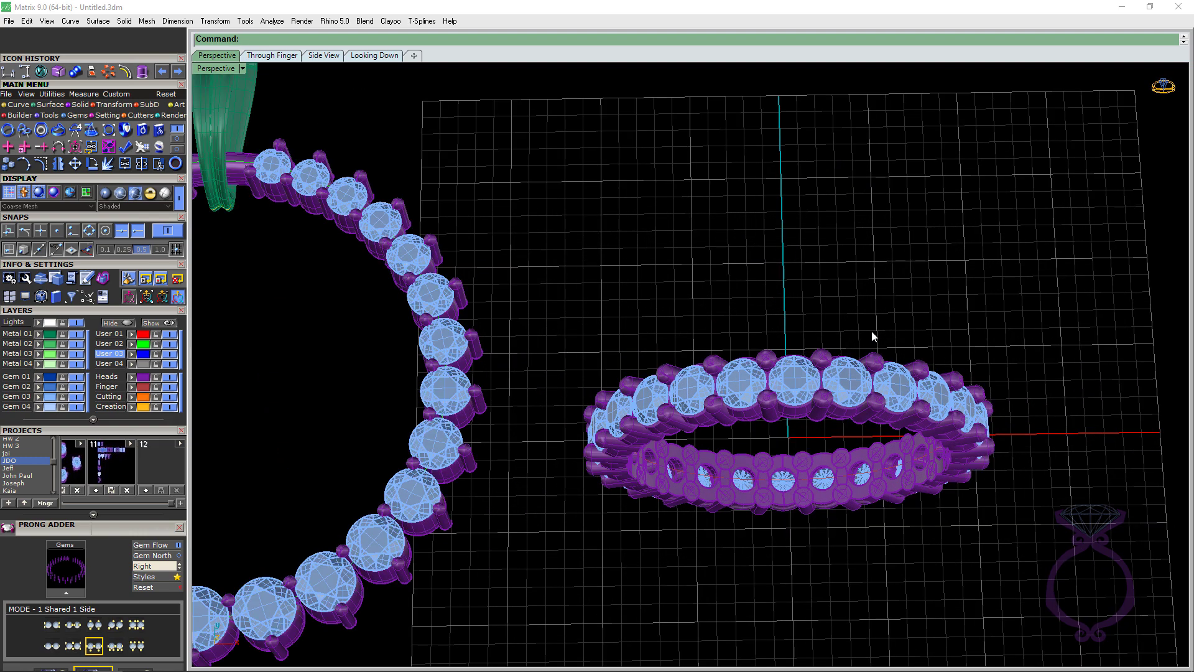
right_click_drag(861, 438, 827, 394)
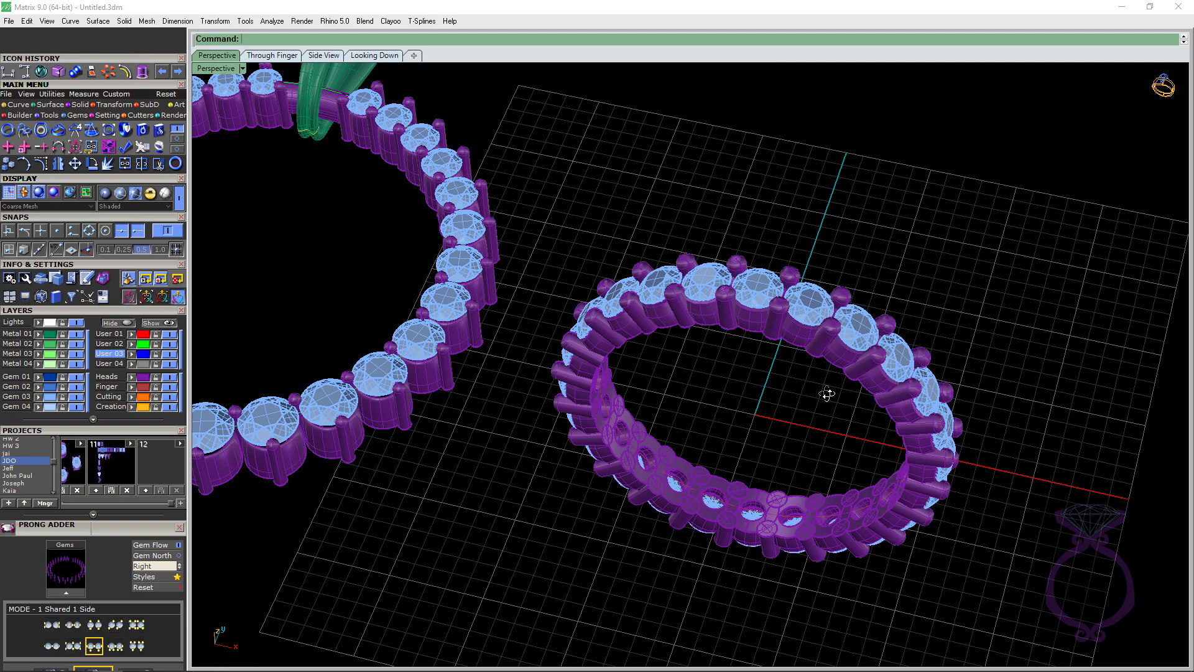
right_click_drag(821, 458, 834, 410)
scroll(791, 267, "up", 5)
scroll(791, 272, "up", 2)
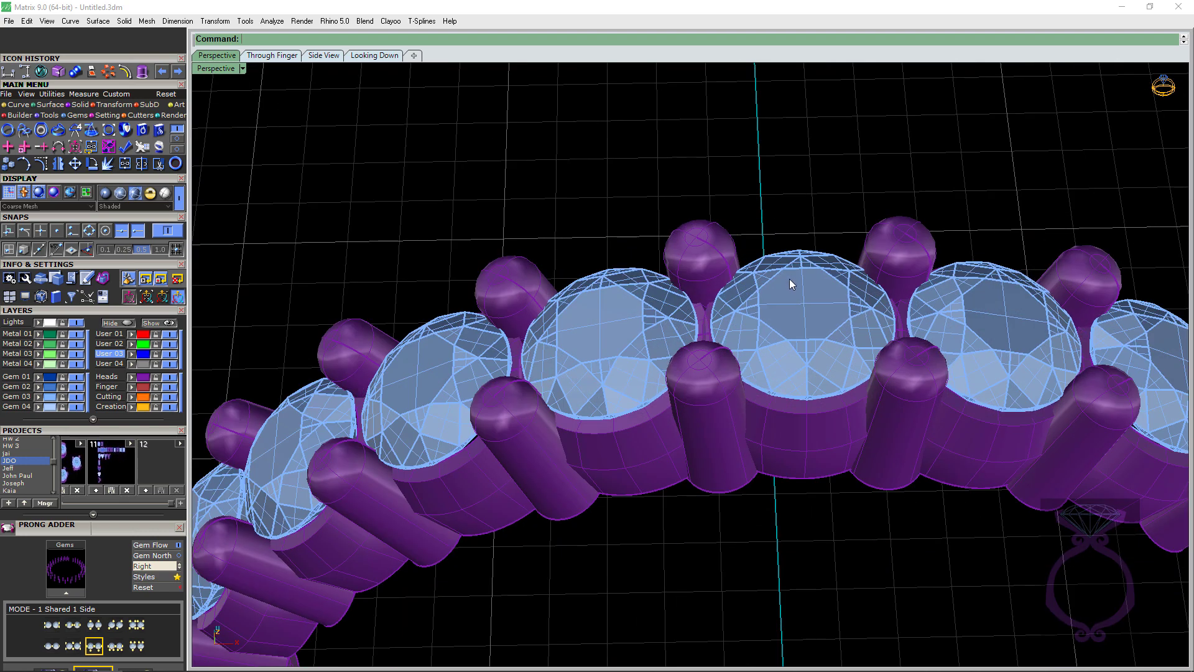
Step: Bring up the ring builder tools and switch to the Through Finger view framed on the band
left_click(17, 116)
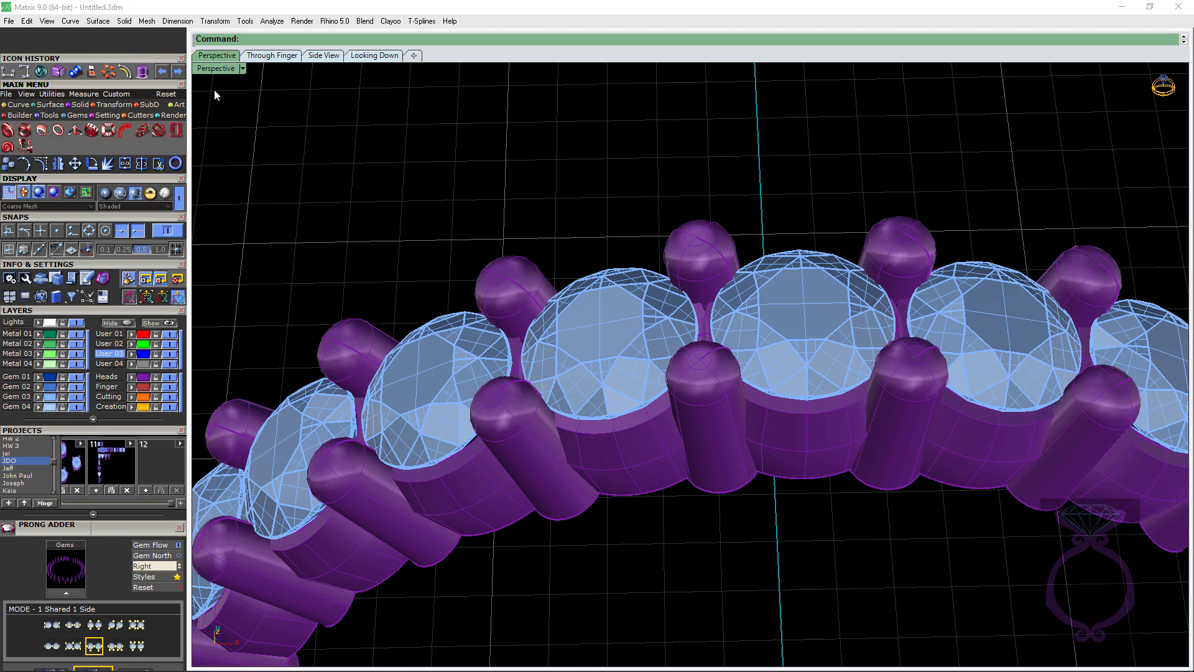
left_click(285, 57)
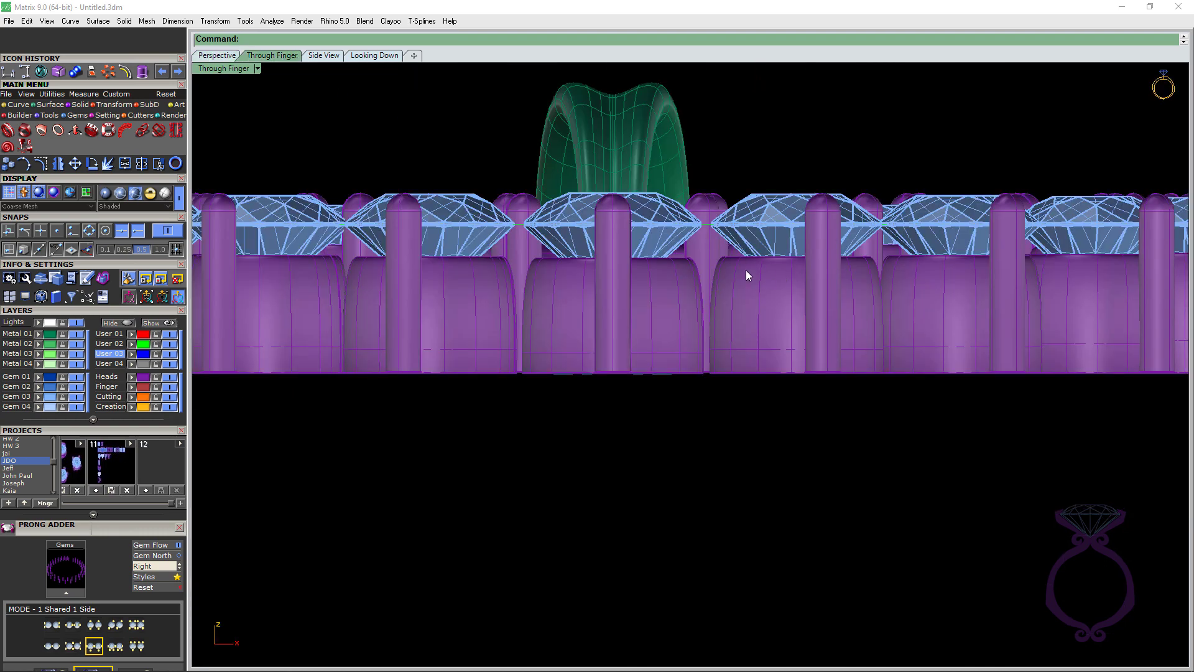
scroll(717, 267, "down", 5)
right_click_drag(957, 276, 764, 276)
scroll(744, 251, "up", 5)
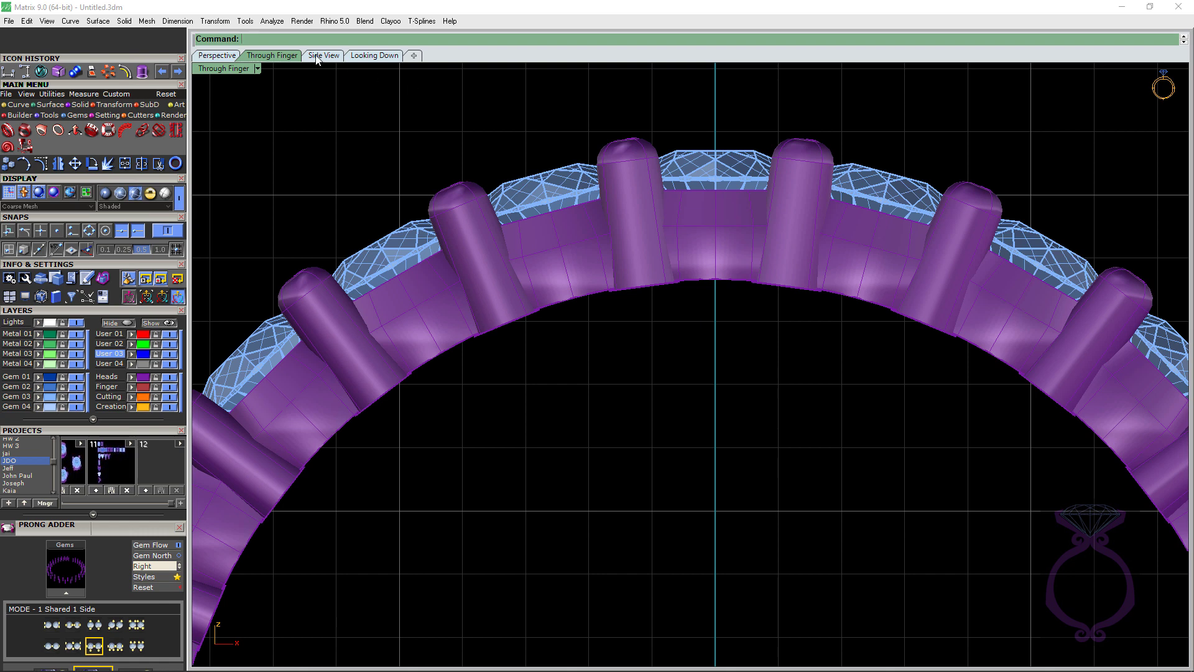
Step: Display the viewport as Wireframe and zoom out to show the whole ring
left_click(258, 69)
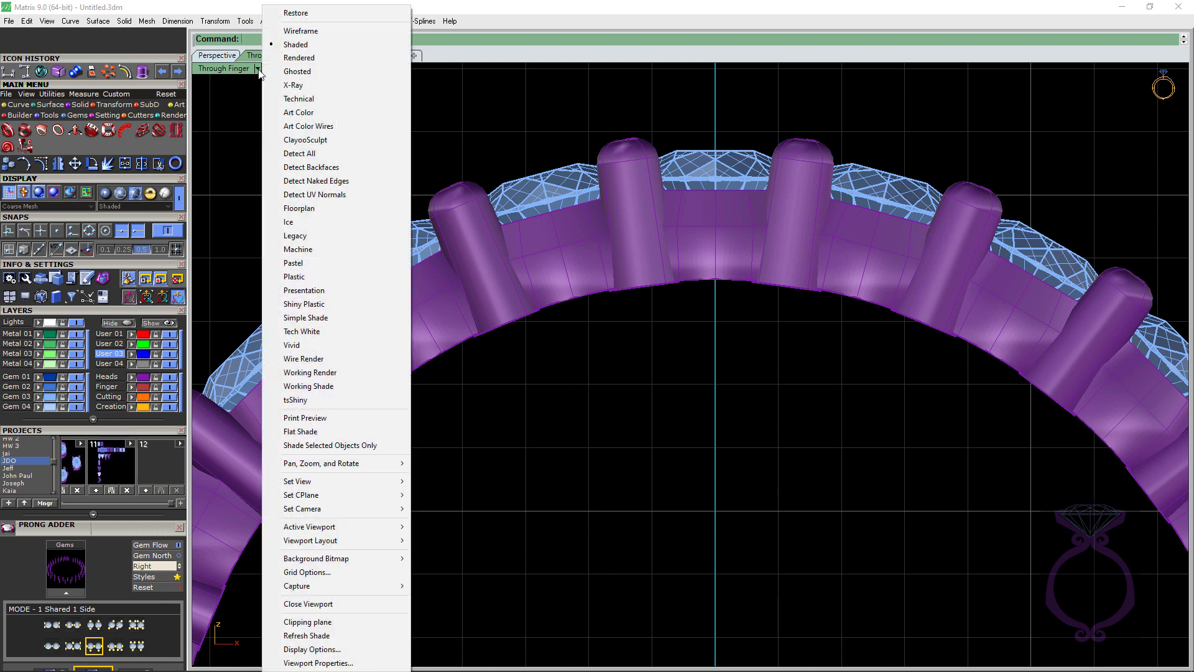
left_click(304, 32)
scroll(586, 394, "up", 6)
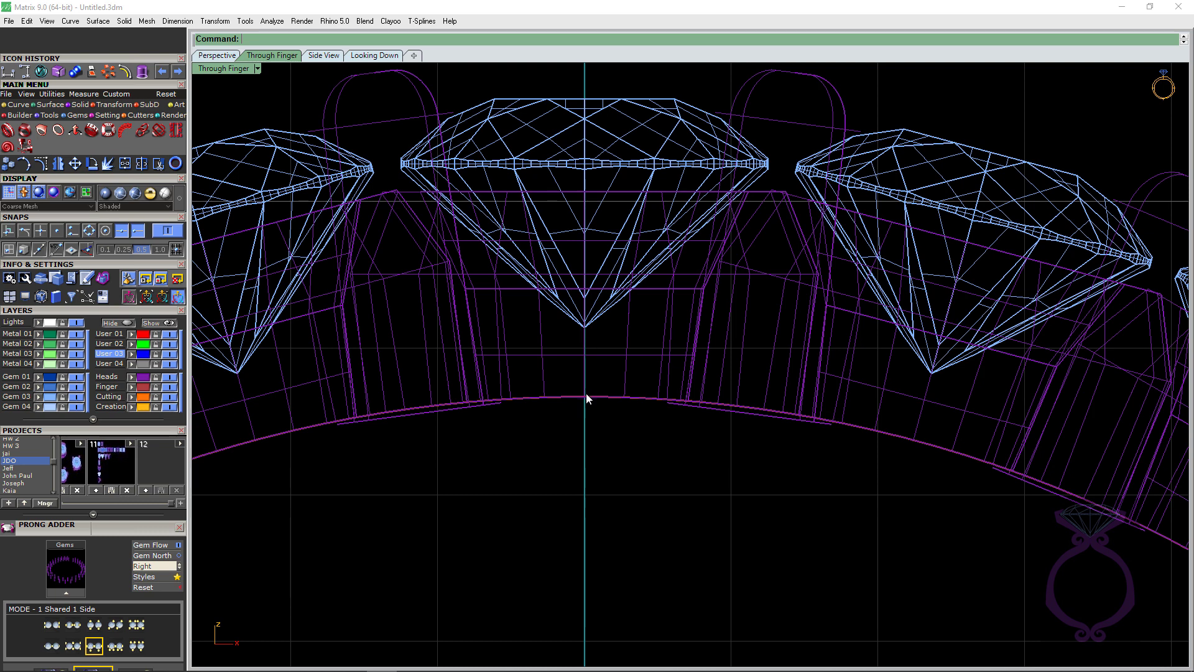
scroll(586, 393, "down", 6)
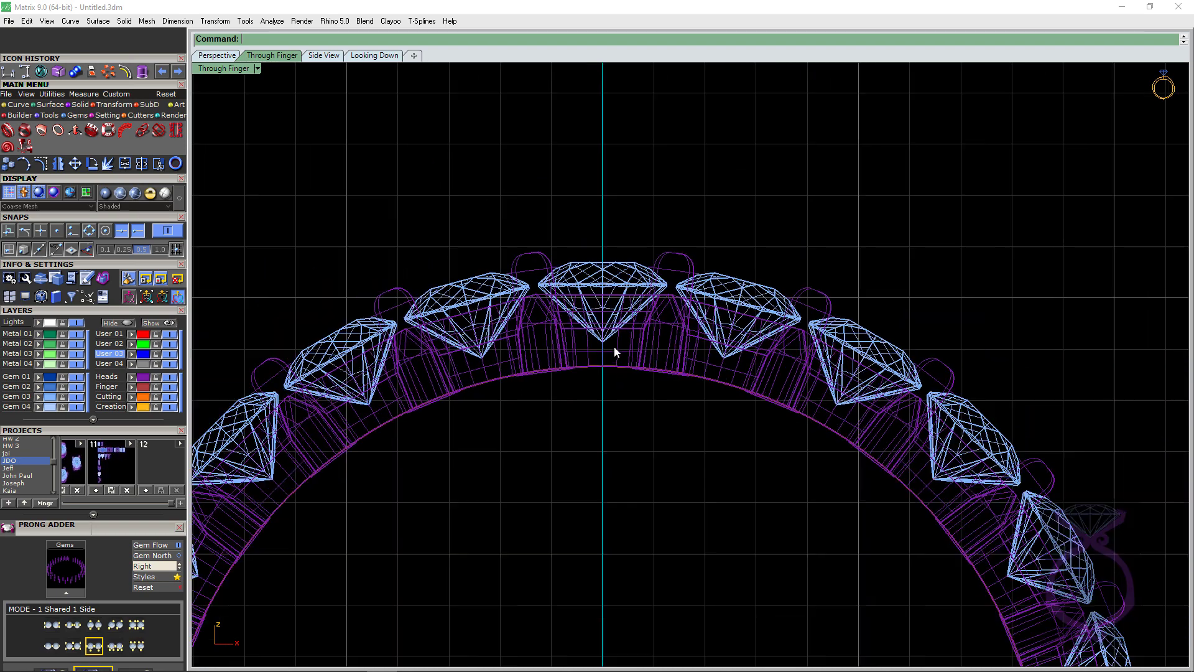
right_click_drag(669, 380, 689, 290)
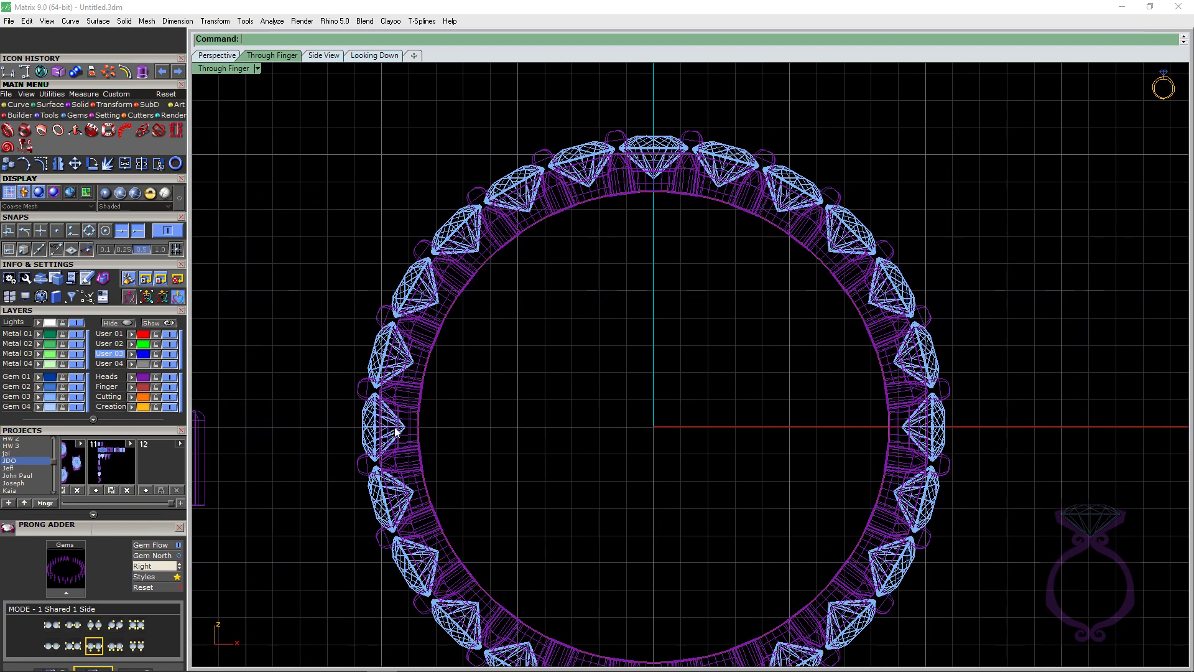
scroll(395, 431, "up", 3)
left_click(86, 95)
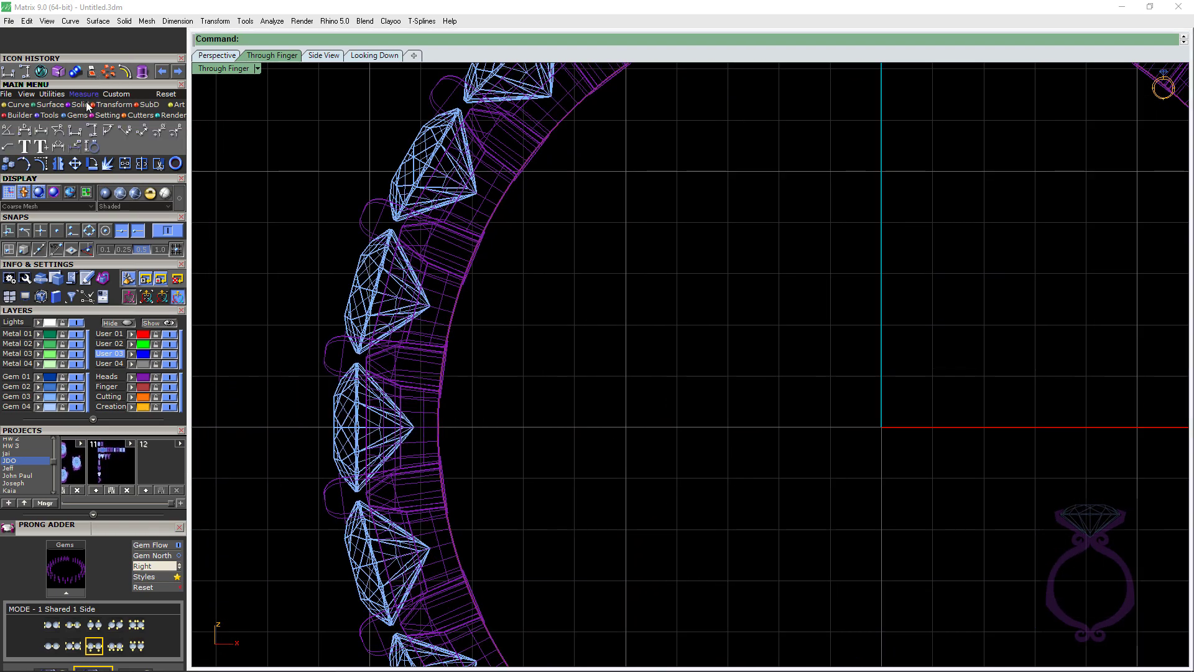
left_click(73, 134)
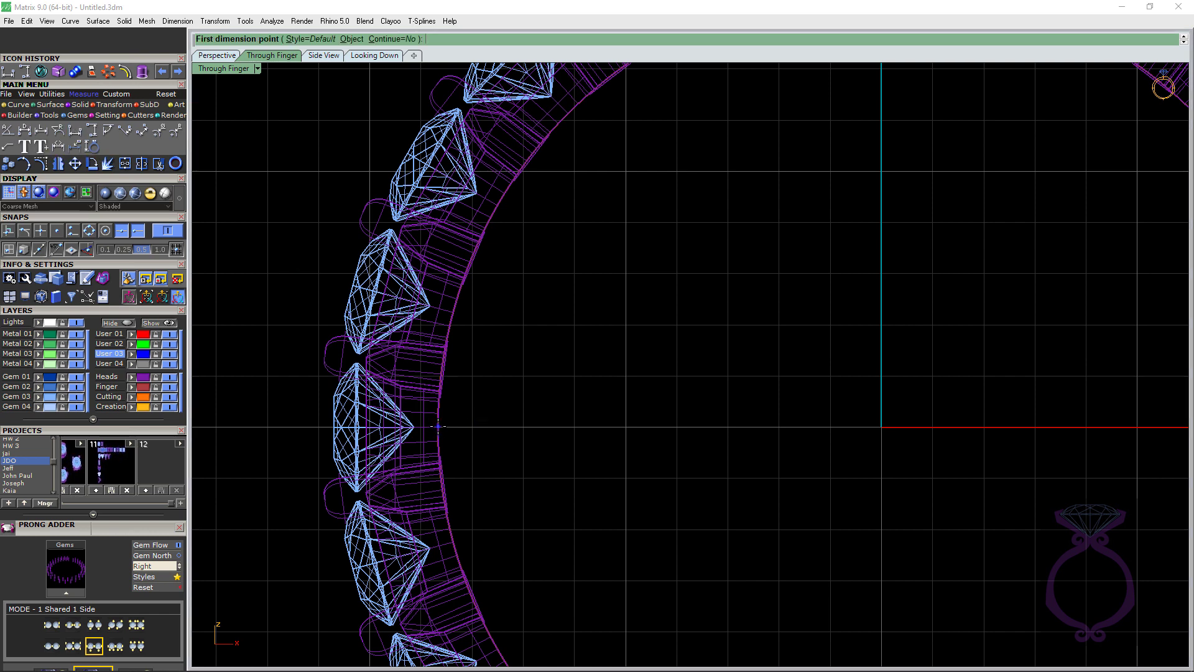
left_click(438, 426)
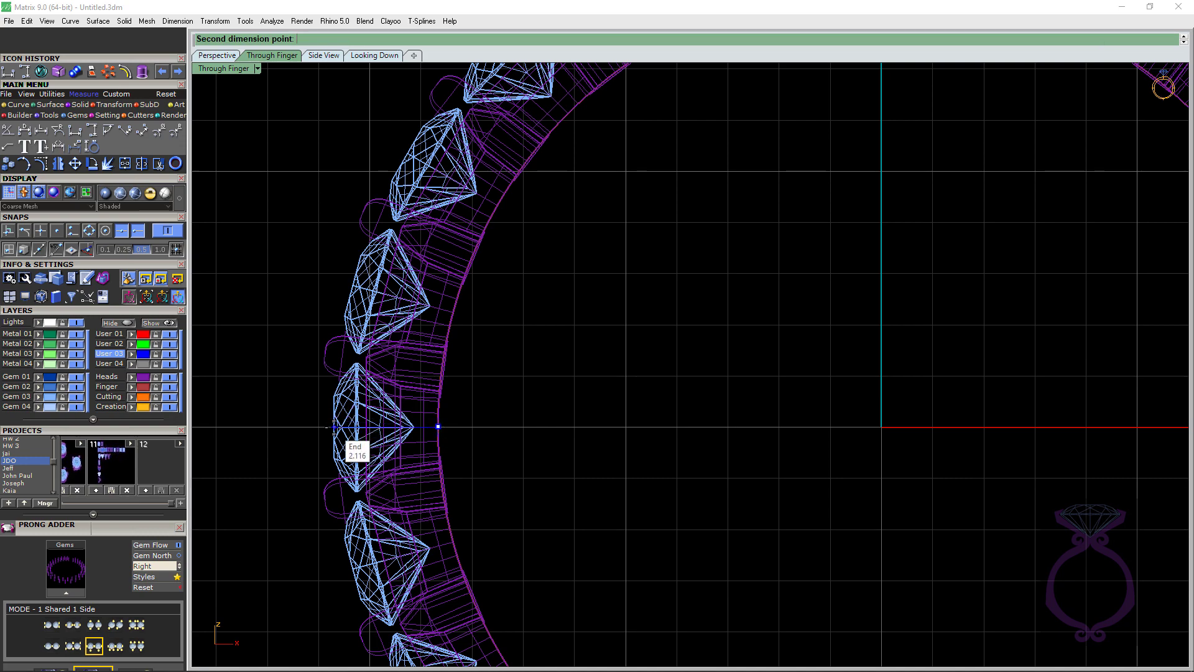
left_click(334, 426)
scroll(345, 427, "down", 5)
left_click(341, 199)
scroll(339, 301, "up", 4)
right_click_drag(338, 301, 446, 303)
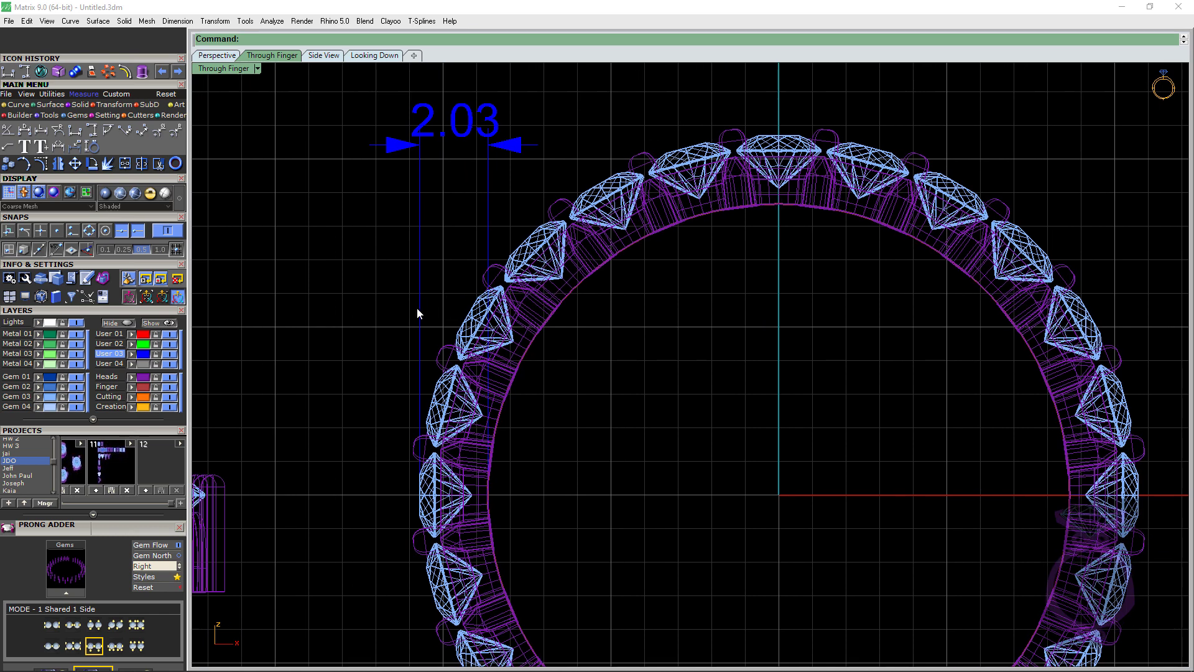
left_click_drag(416, 307, 349, 301)
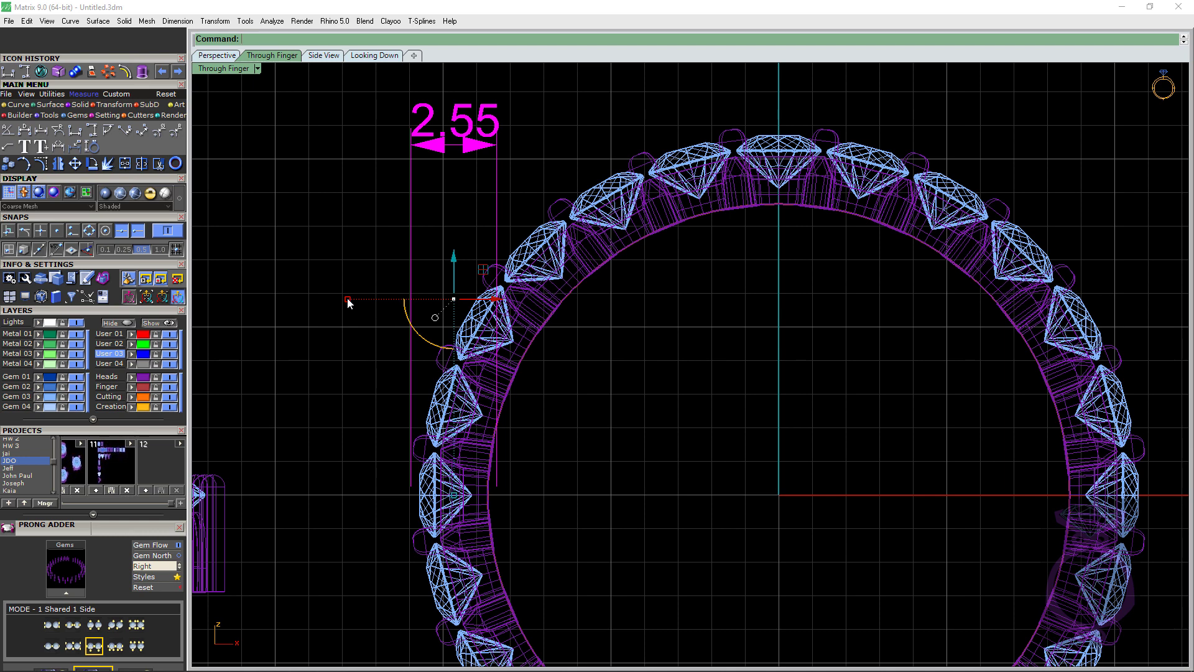
left_click_drag(348, 301, 324, 301)
left_click_drag(503, 300, 482, 303)
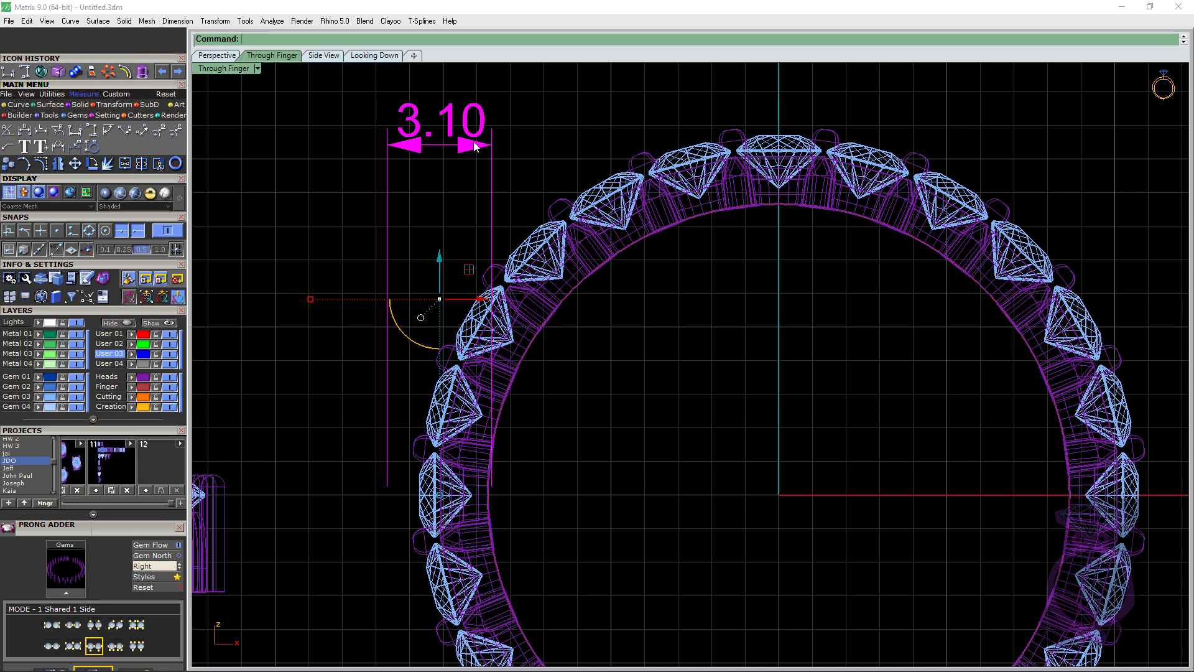
key("Delete")
scroll(746, 233, "up", 8)
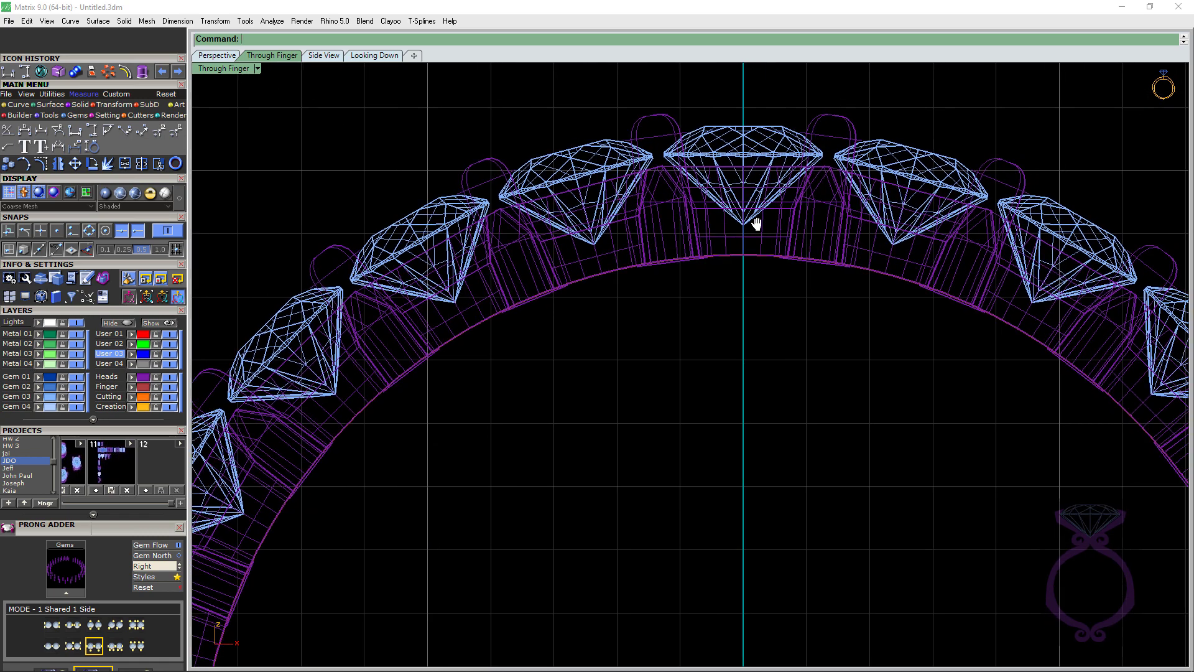
scroll(697, 292, "down", 3)
scroll(696, 275, "up", 1)
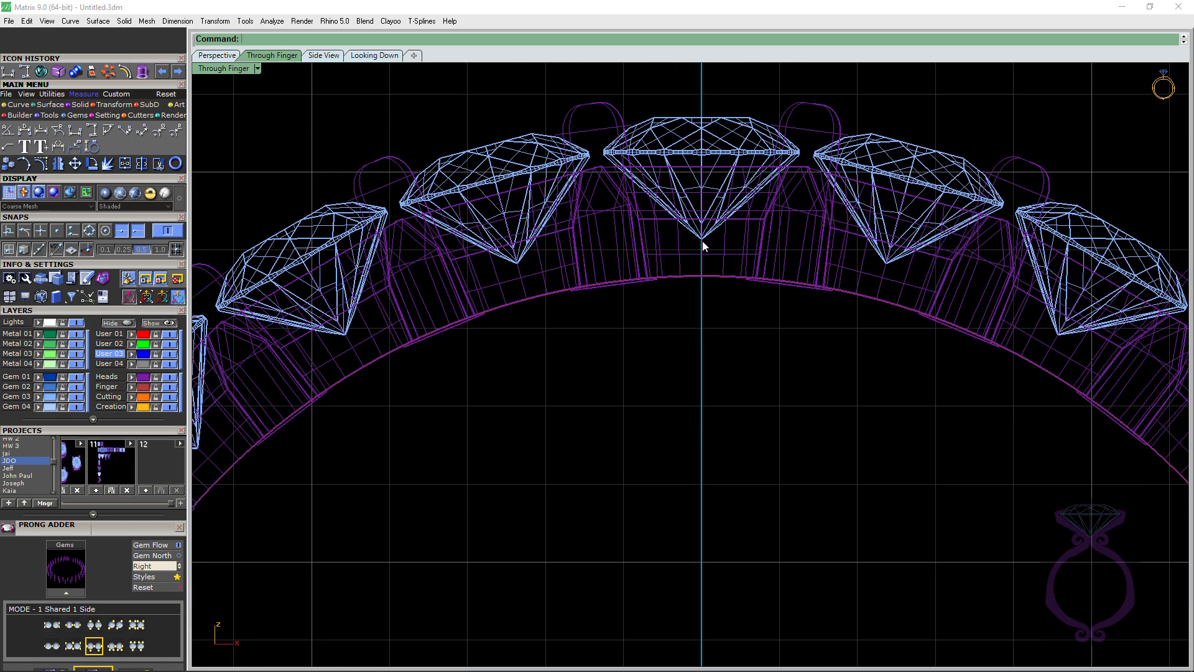
scroll(670, 271, "down", 1)
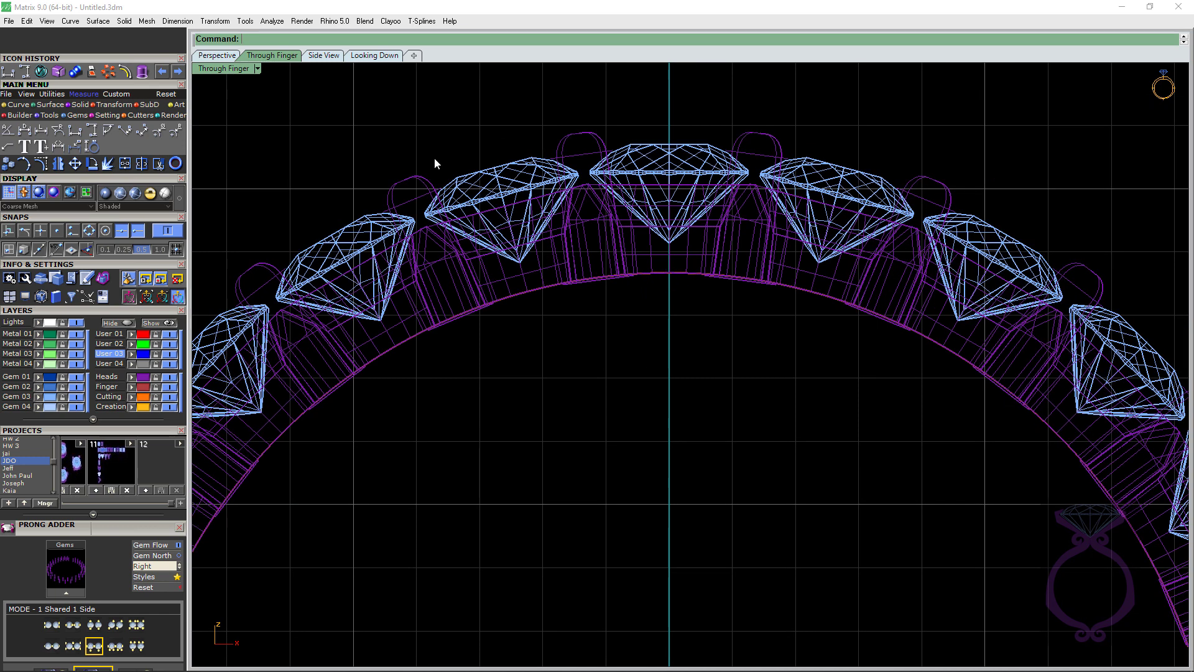
Step: Orbit the perspective view edge-on through the ring, then return to the Through Finger wireframe view
left_click(217, 55)
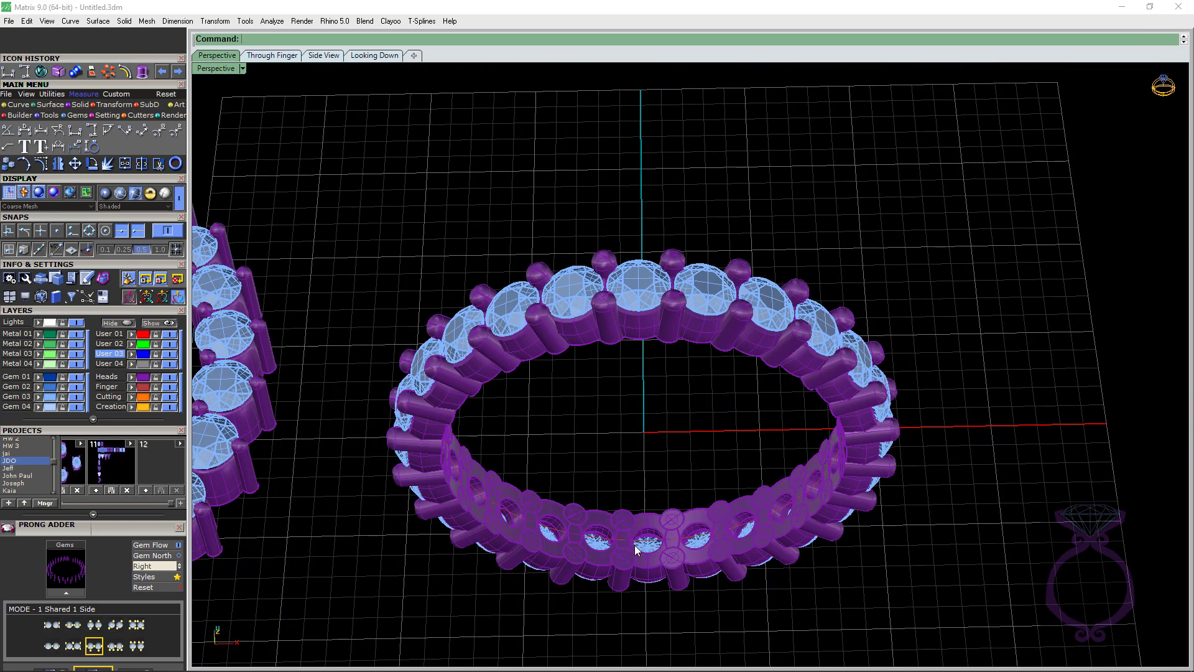
right_click_drag(635, 545, 610, 357)
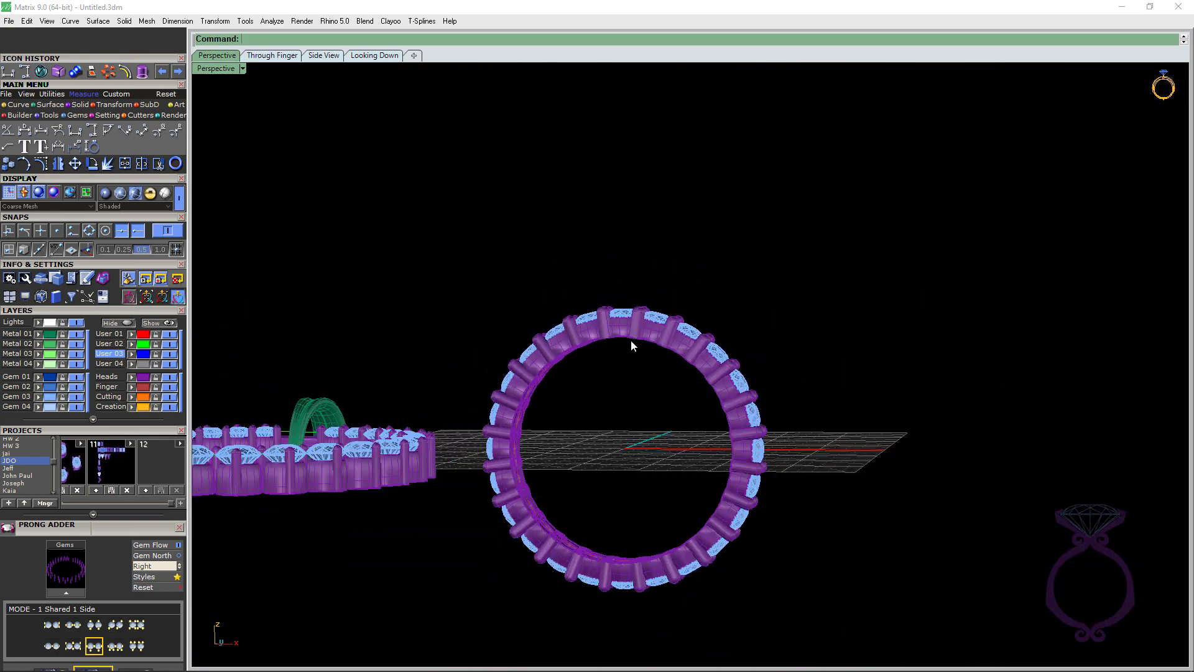
scroll(631, 339, "up", 5)
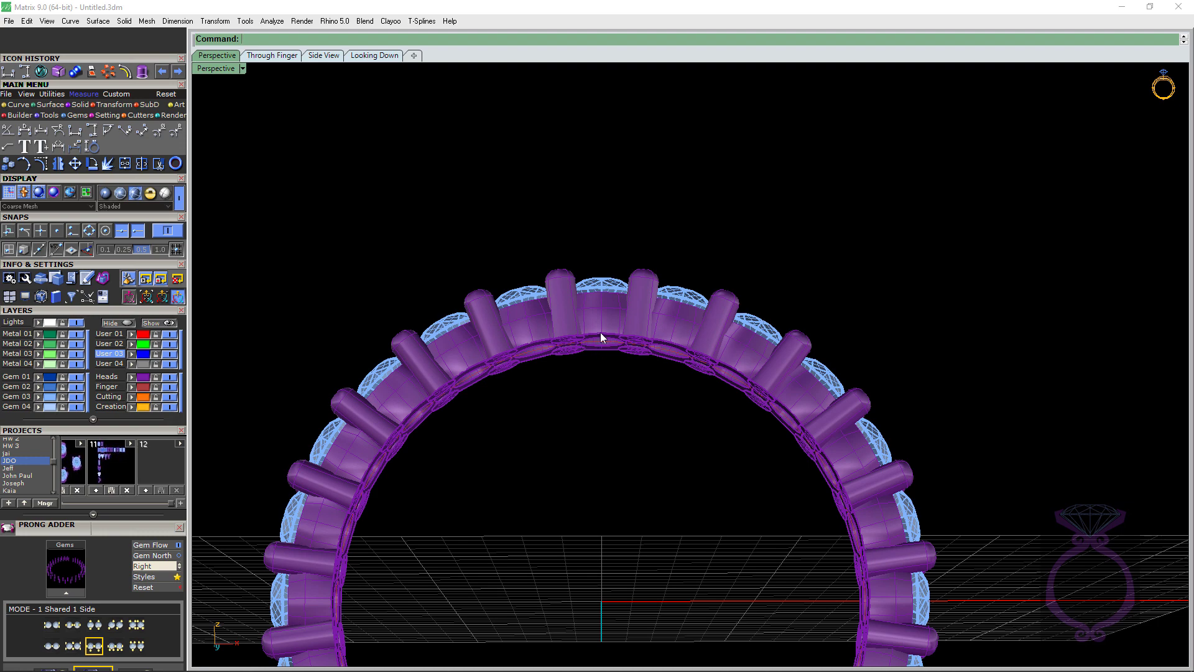
mouse_move(606, 354)
right_mouse_down()
mouse_move(610, 317)
mouse_move(610, 356)
mouse_move(603, 331)
right_mouse_up()
left_click(277, 55)
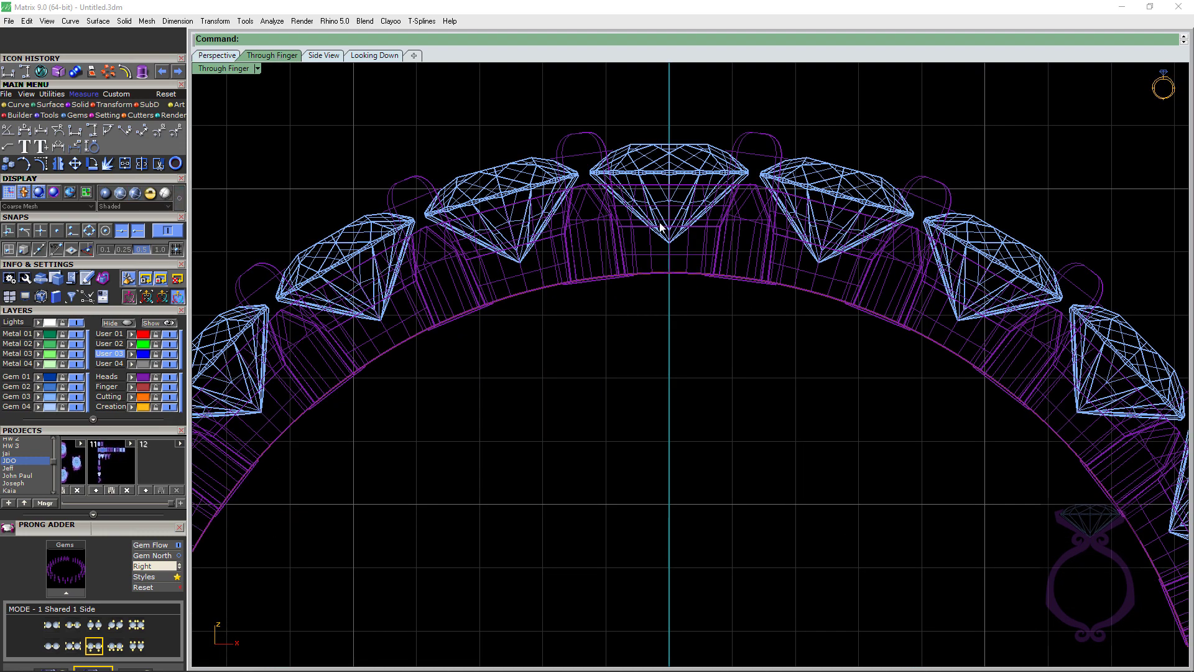
scroll(678, 237, "up", 3)
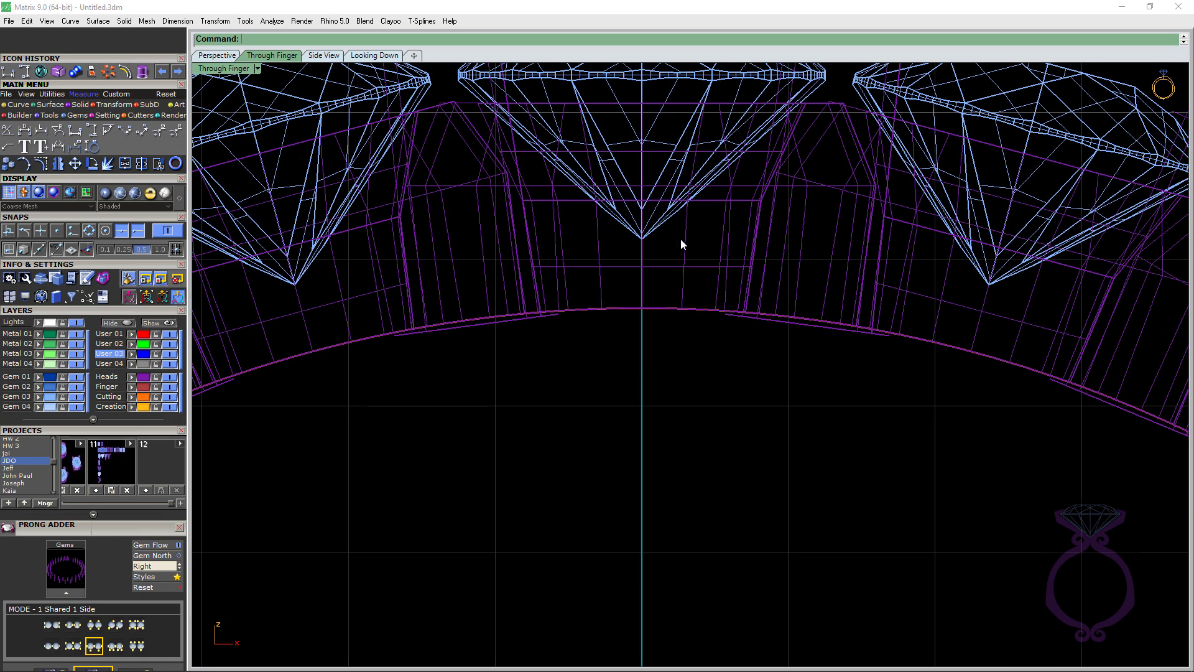
Step: Measure the vertical distance from the stone's culet to the finger rail: 0.47
left_click(25, 71)
left_click(641, 239)
left_click(643, 306)
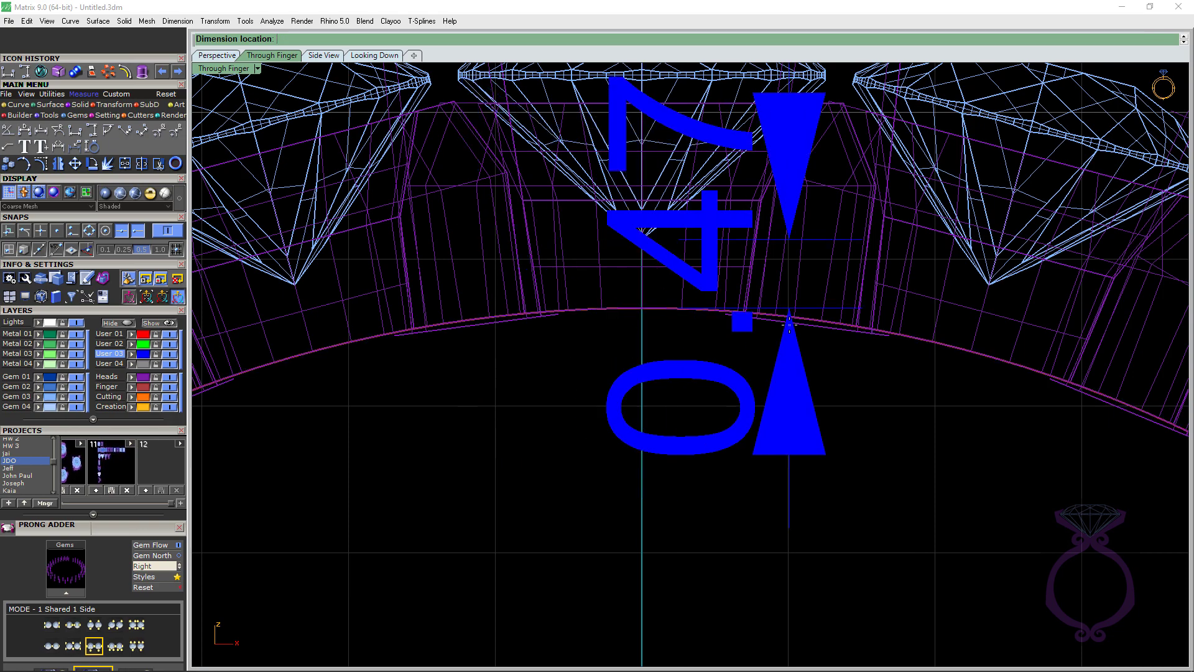
left_click(790, 330)
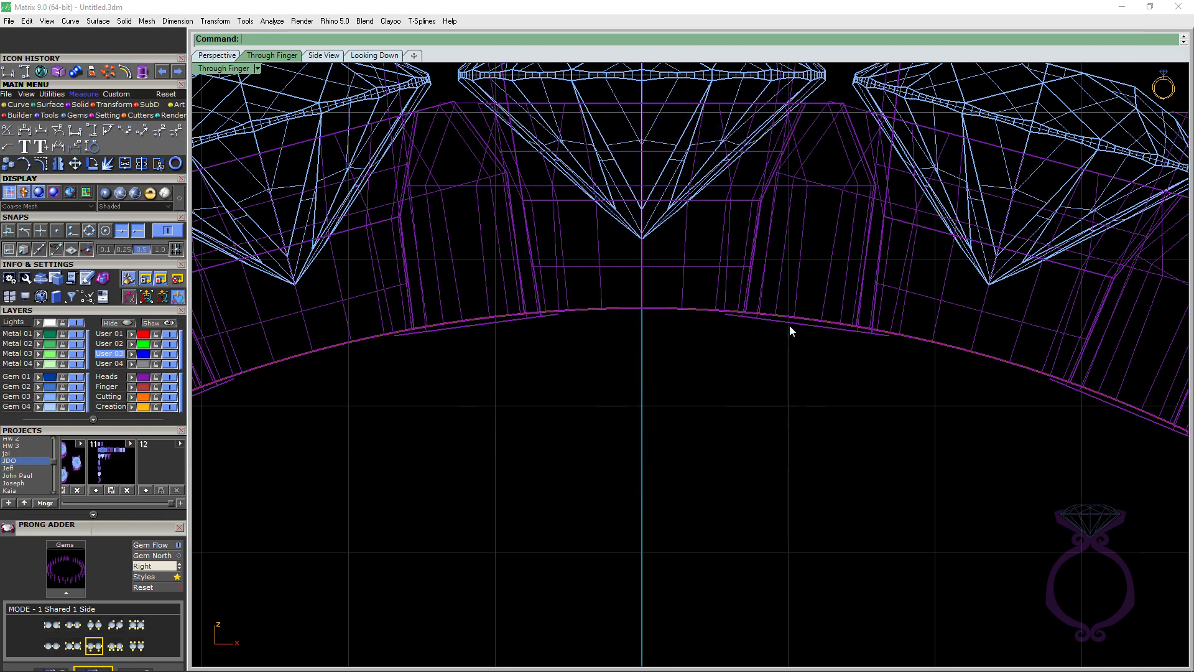
Step: Move the ring higher in the view and switch to the front Through Finger view
scroll(789, 325, "down", 10)
right_click_drag(692, 306, 661, 222)
scroll(663, 225, "up", 5)
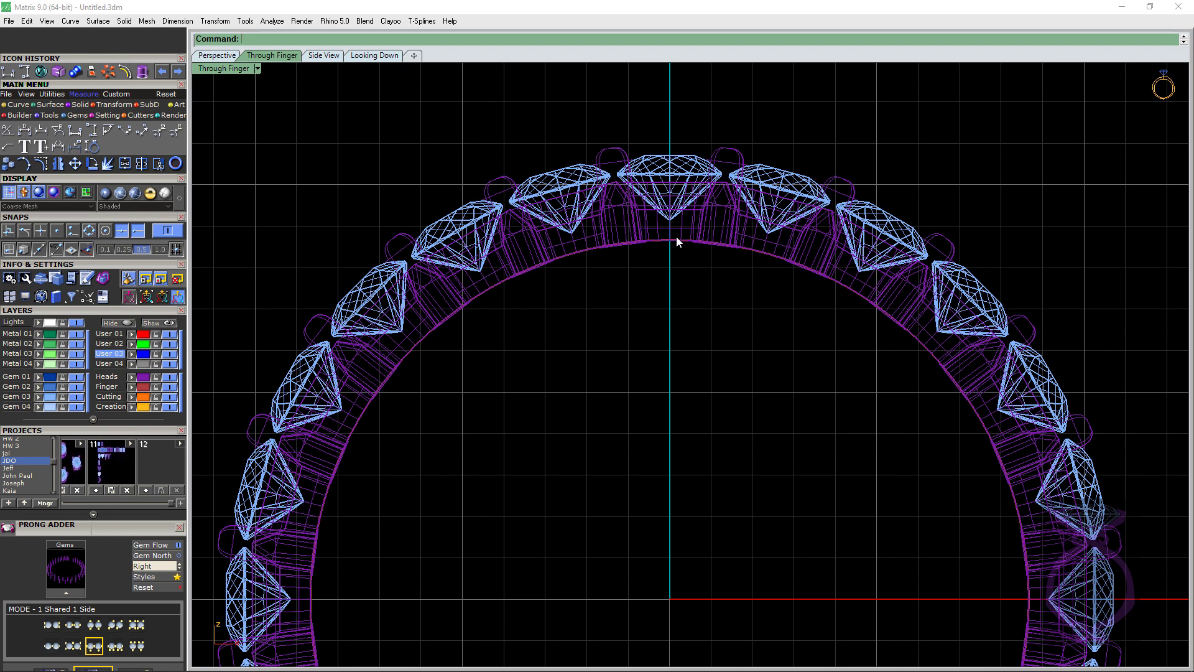
scroll(602, 201, "down", 3)
right_click_drag(648, 253, 649, 209)
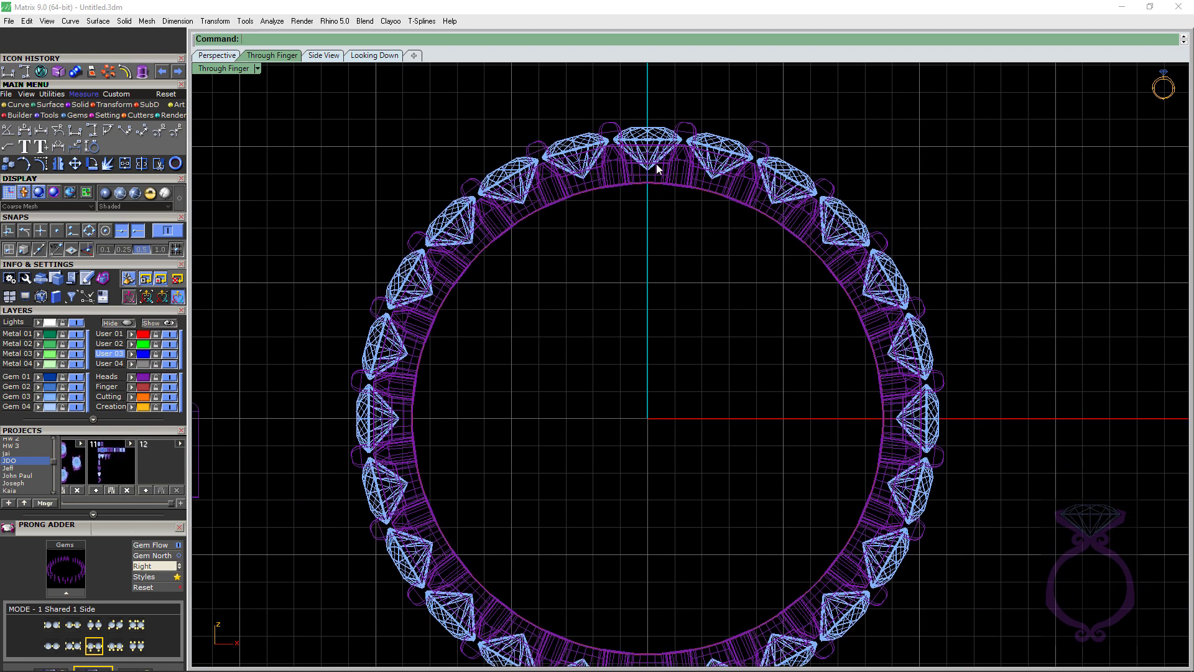
left_click(213, 56)
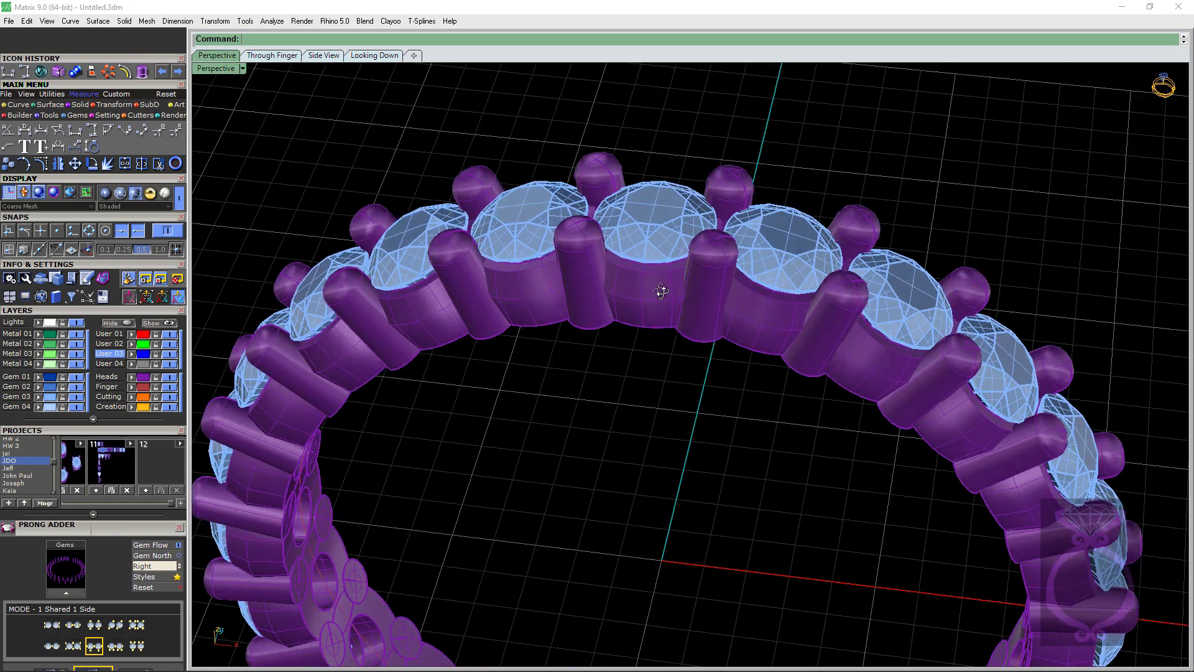
key("ctrl+Tab")
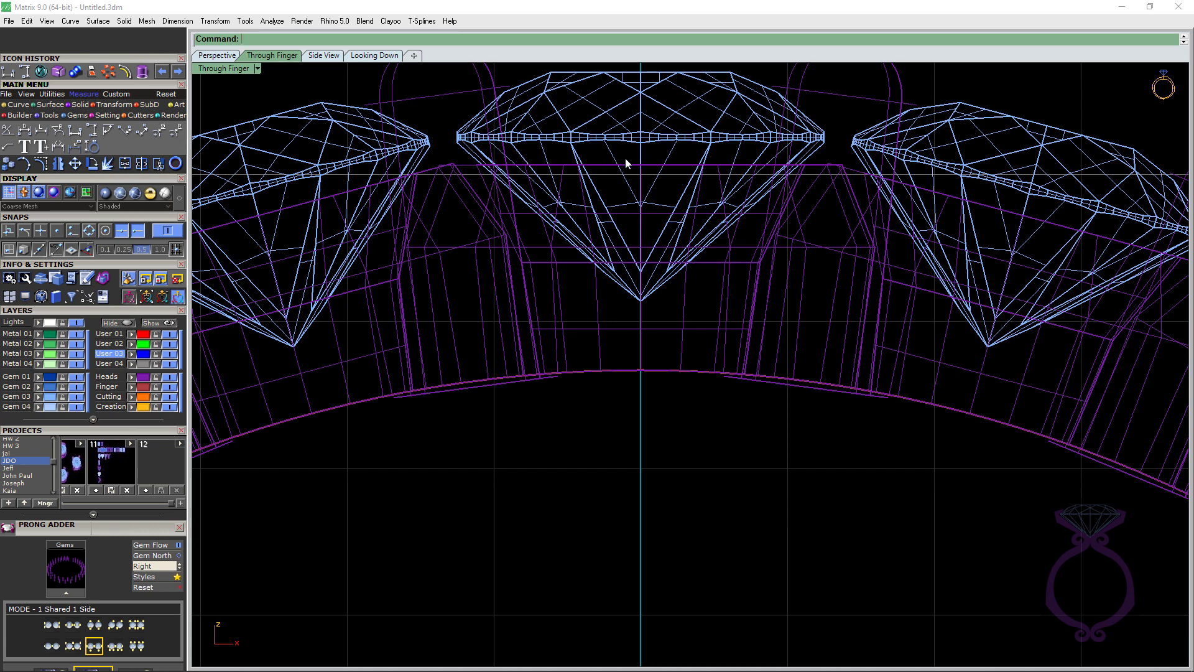
Step: Edit the bezel under the stone, lowering its placement from -0.192308 to -0.410236
left_click(222, 55)
right_click_drag(620, 182, 524, 165)
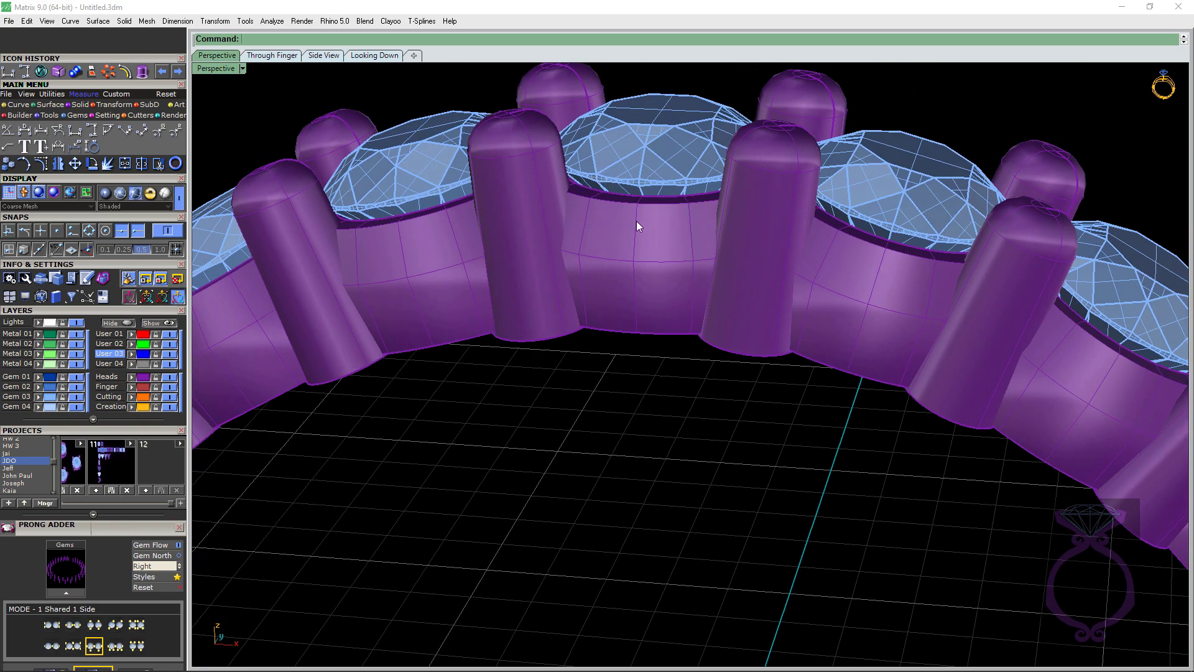
right_click_drag(640, 224, 640, 192)
left_click(639, 192)
key("F6")
left_click(661, 195)
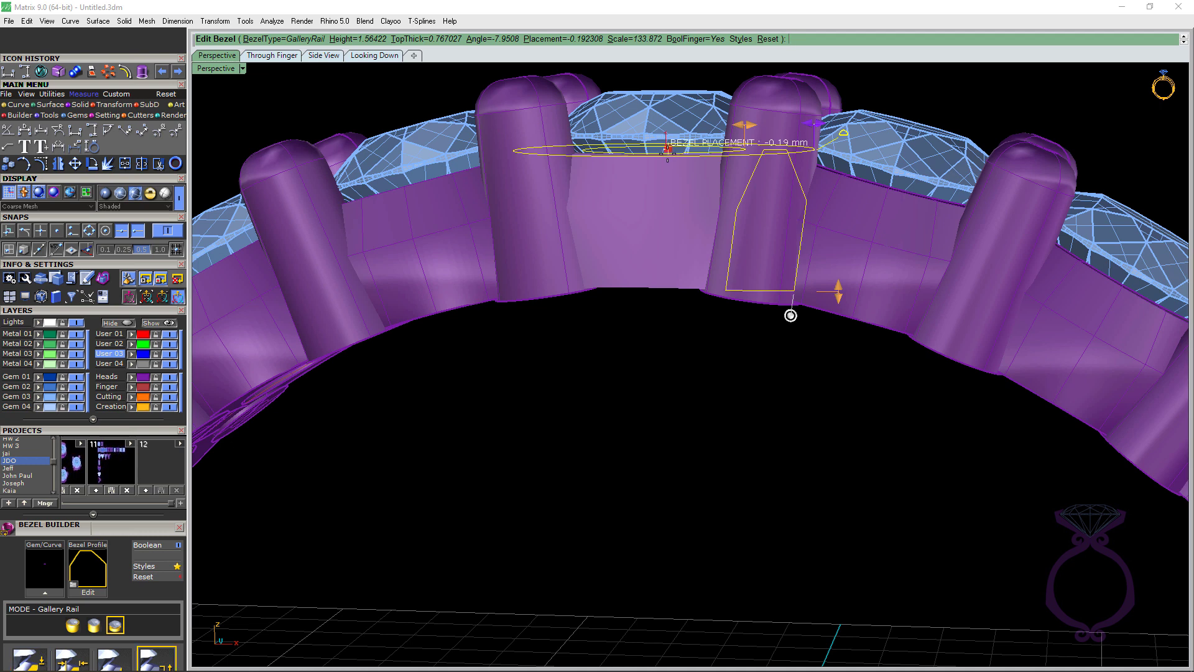
left_click_drag(667, 149, 664, 173)
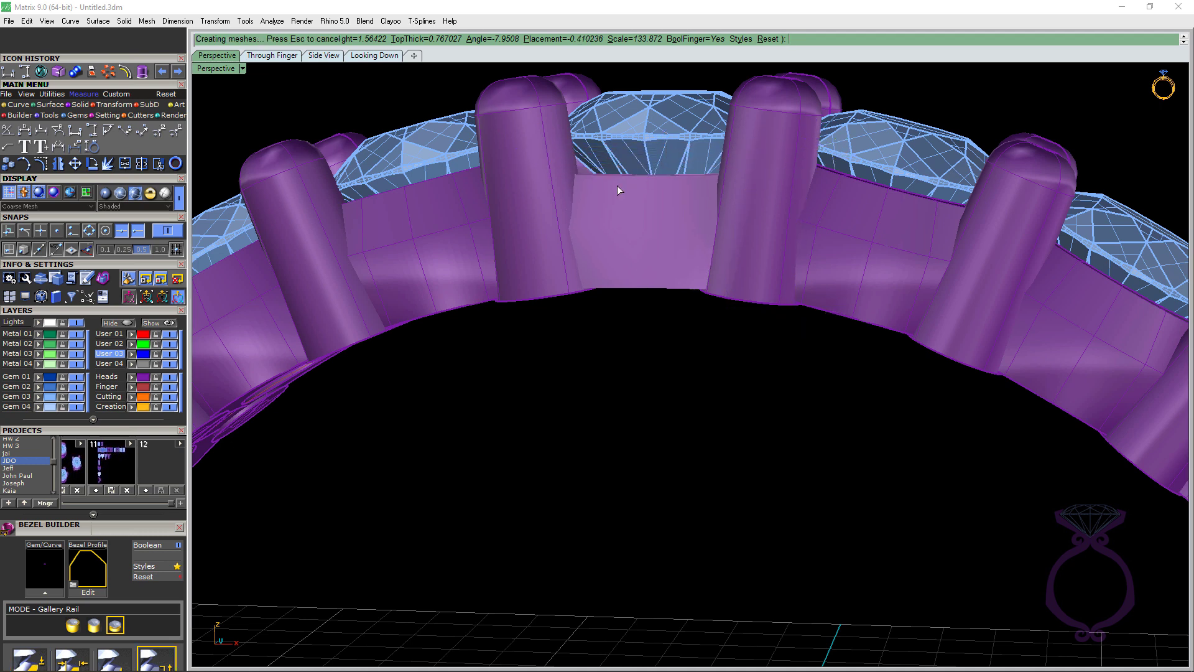
key("Return")
right_click_drag(605, 179, 615, 162)
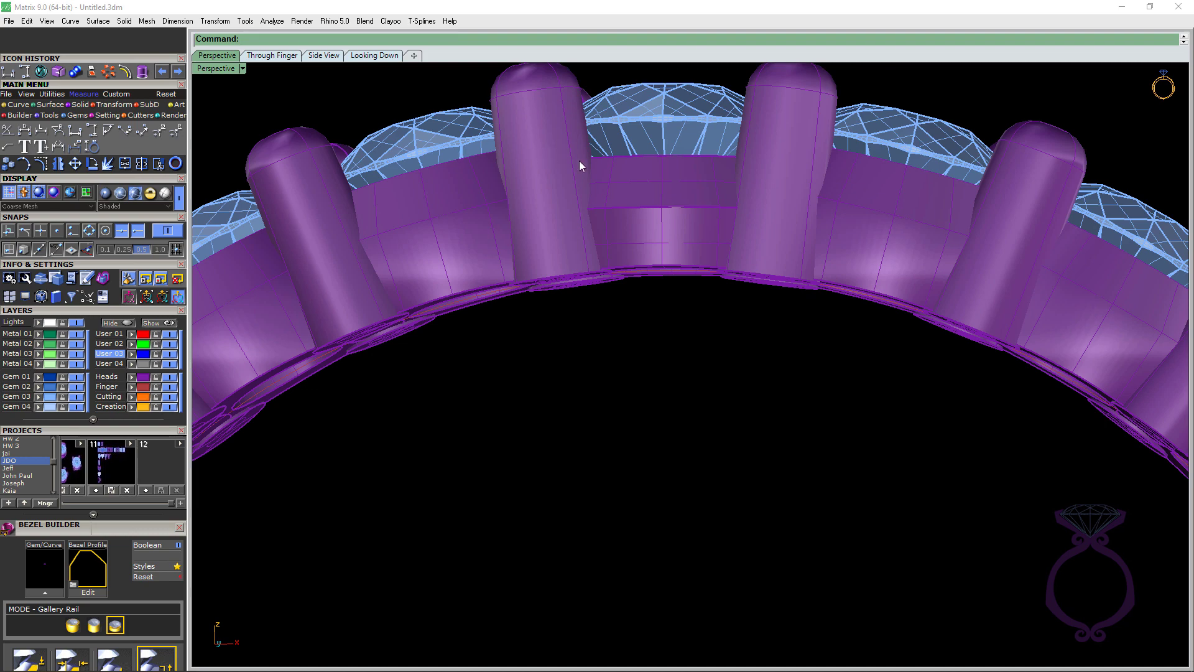
scroll(579, 161, "down", 10)
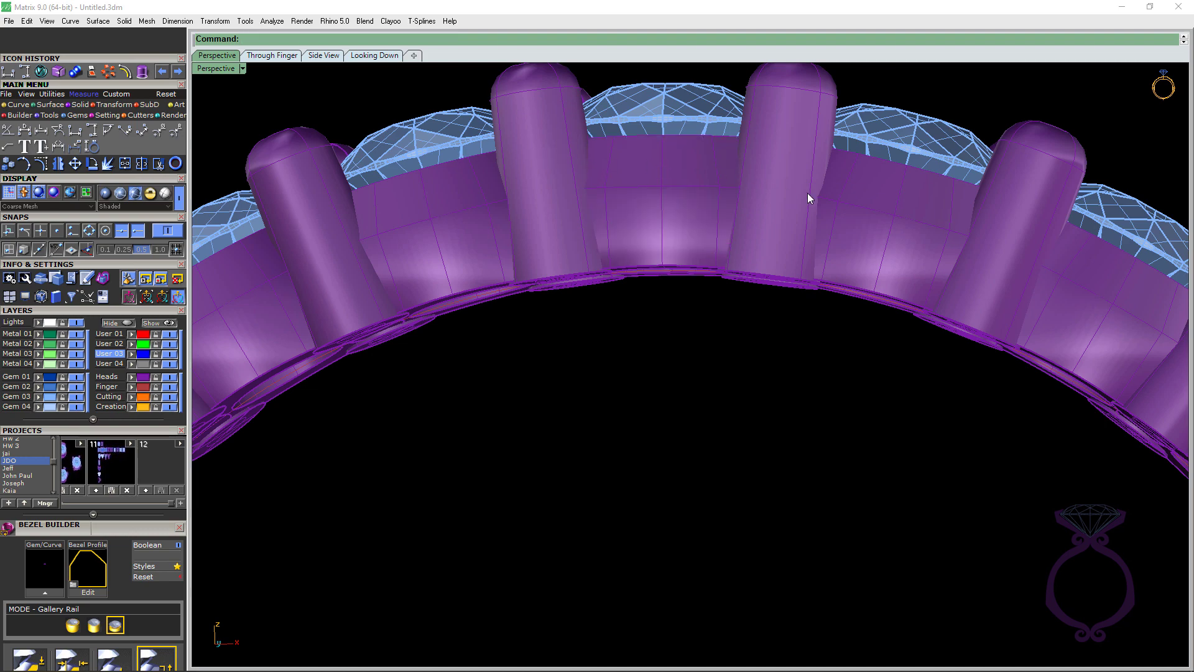
scroll(412, 367, "up", 4)
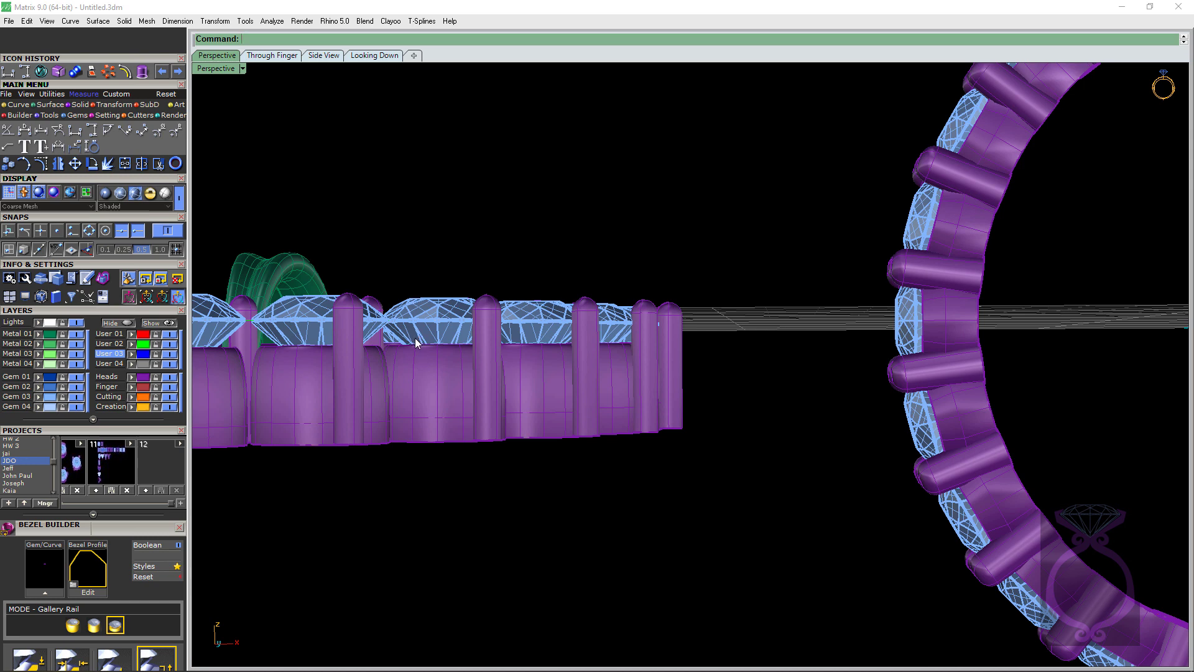
scroll(416, 338, "down", 5)
scroll(650, 266, "up", 4)
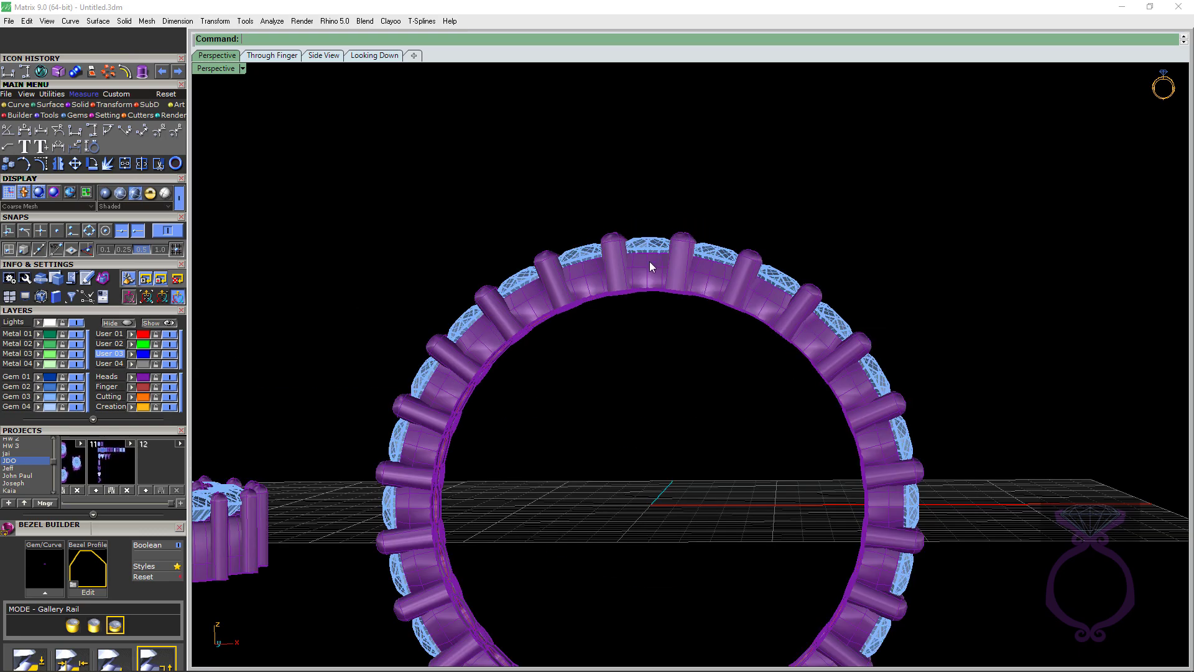
scroll(650, 266, "up", 2)
right_click_drag(634, 259, 644, 311)
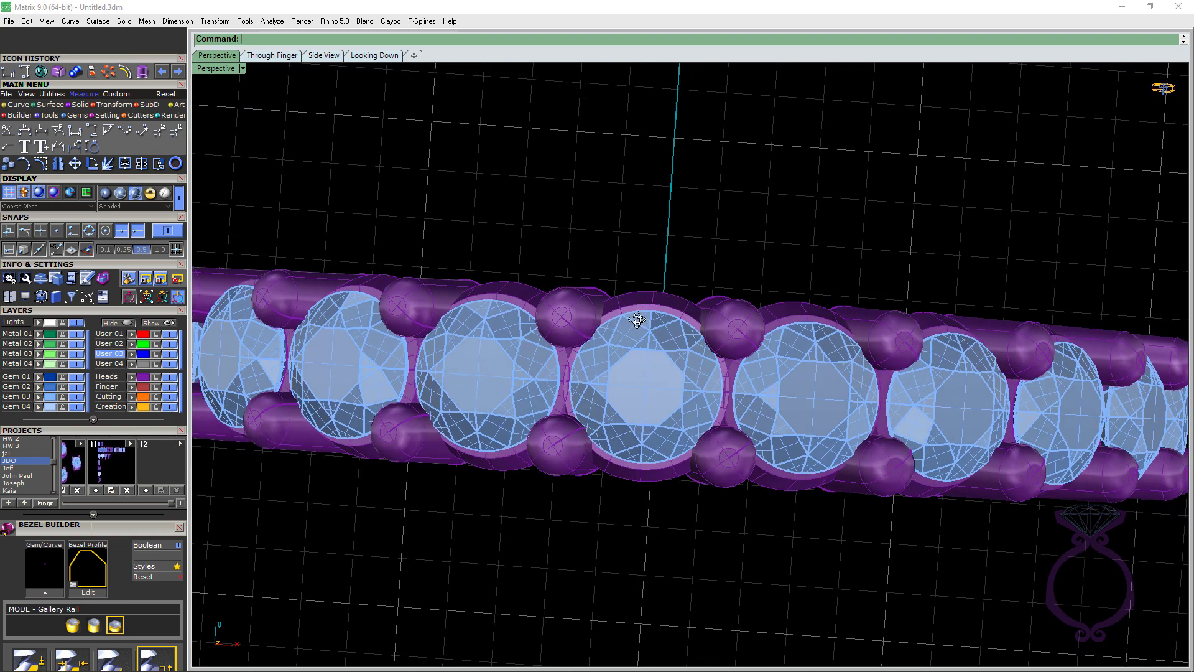
mouse_move(633, 310)
right_mouse_down()
mouse_move(633, 289)
mouse_move(640, 323)
right_mouse_up()
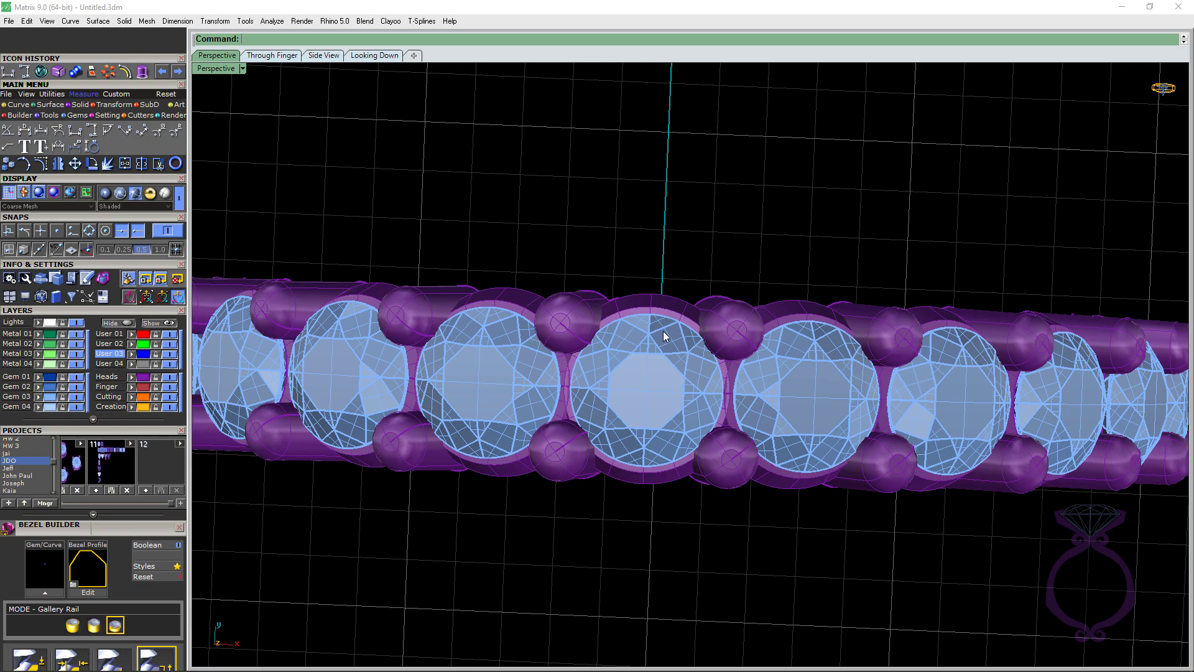
right_click_drag(664, 337, 713, 359)
scroll(611, 226, "down", 5)
scroll(645, 274, "up", 5)
Step: Move the centre-stone bezel onto the User 03 layer and hide the Heads layer
right_click_drag(745, 446, 603, 301)
scroll(648, 371, "down", 5)
scroll(637, 357, "up", 8)
left_click(637, 363)
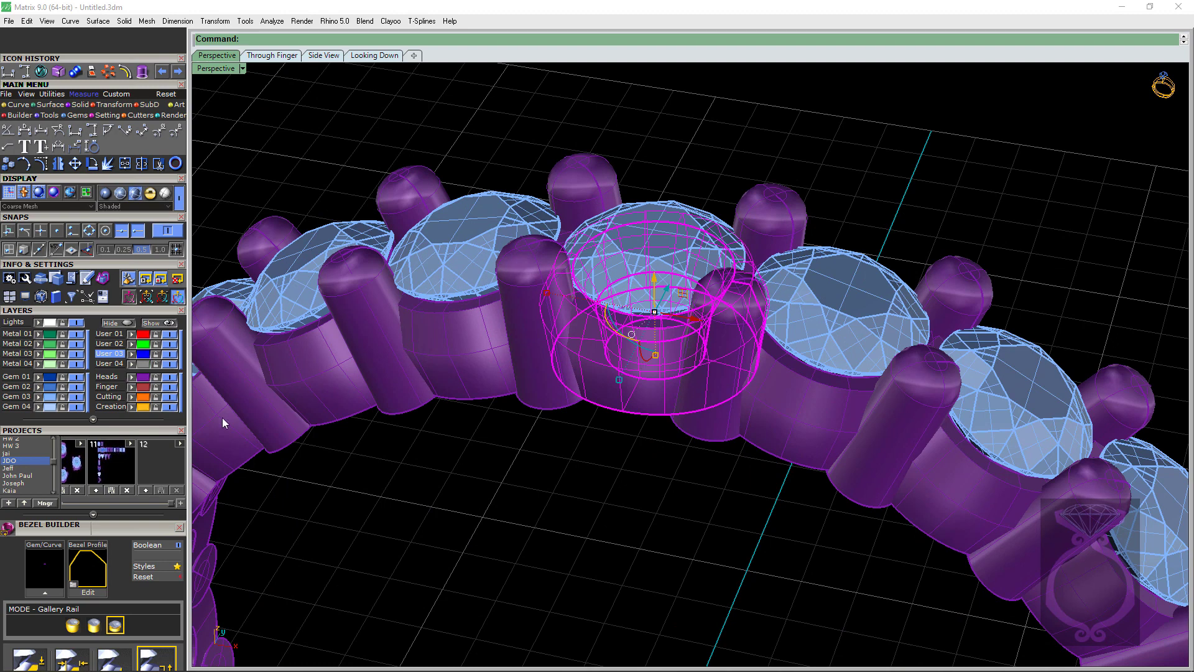
left_click(133, 354)
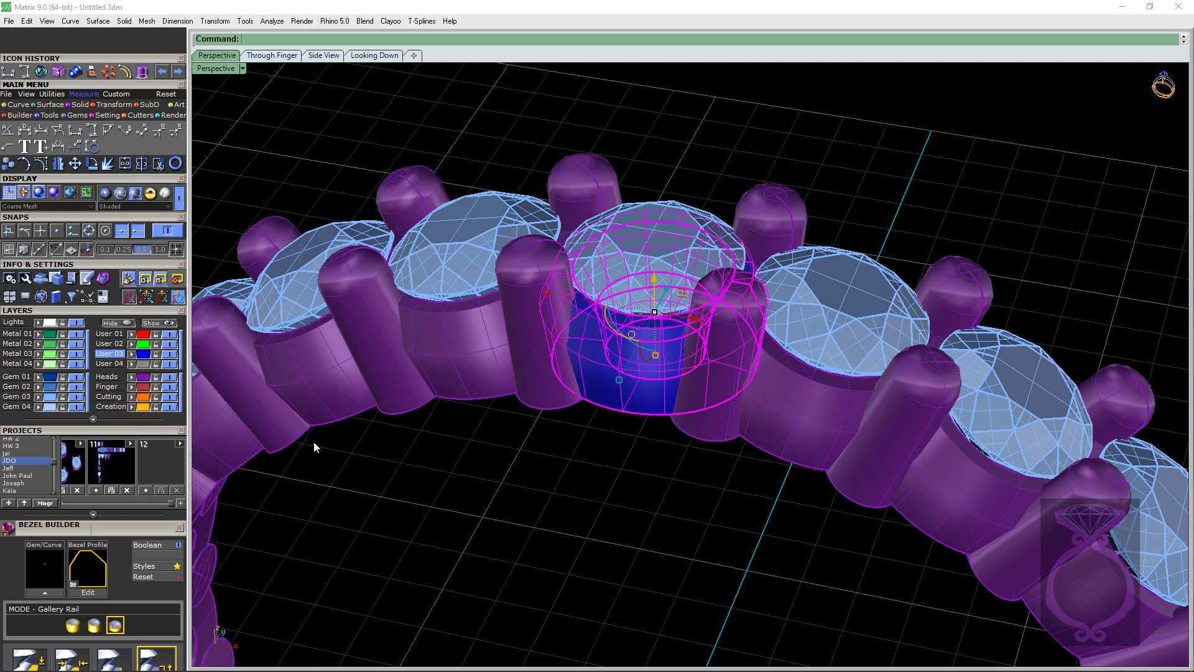
left_click(169, 377)
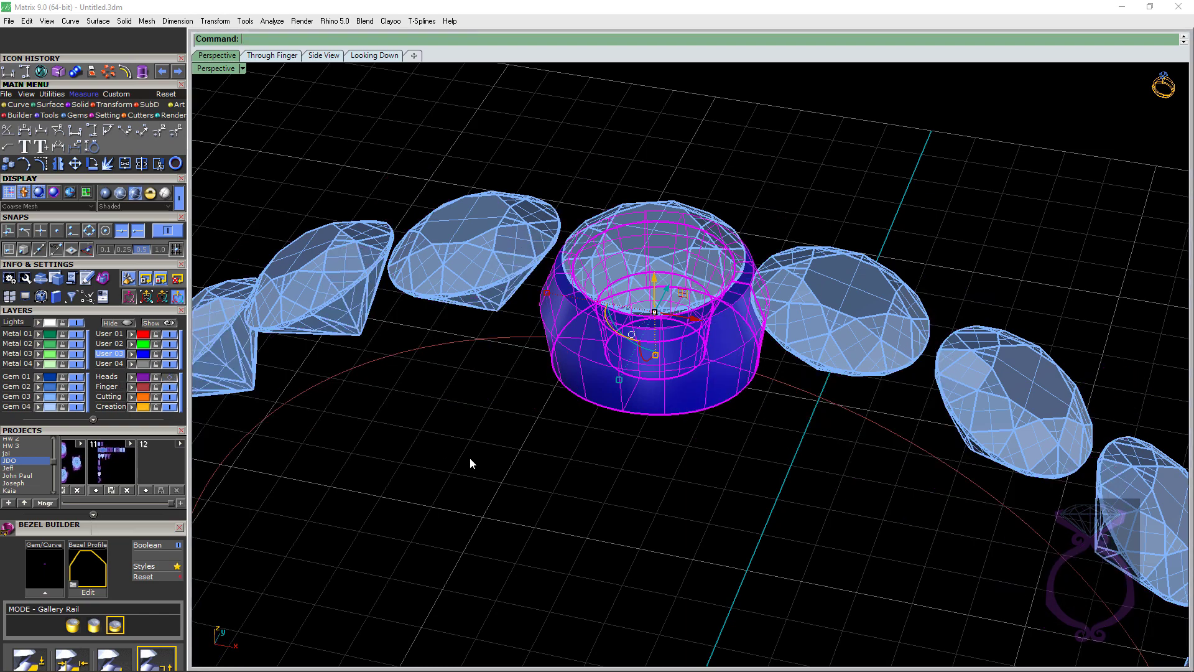
Step: Switch to the Through Finger front view and select the centre-stone bezel
left_click(648, 488)
right_click_drag(648, 488, 662, 334)
left_click(272, 56)
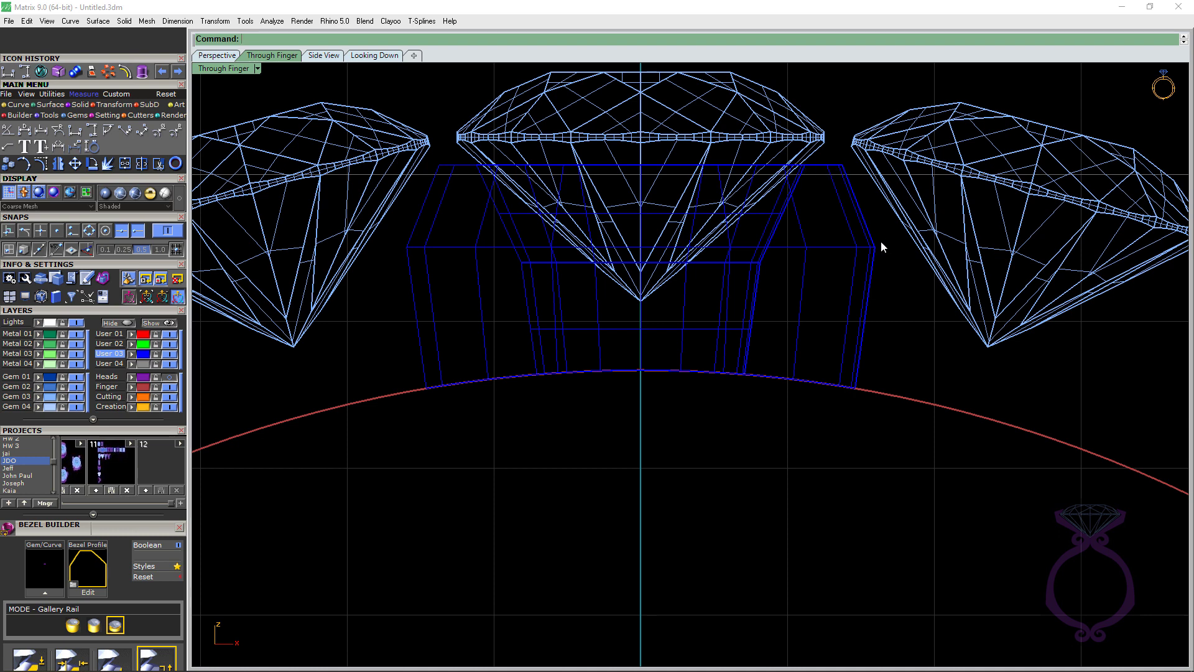
left_click(852, 190)
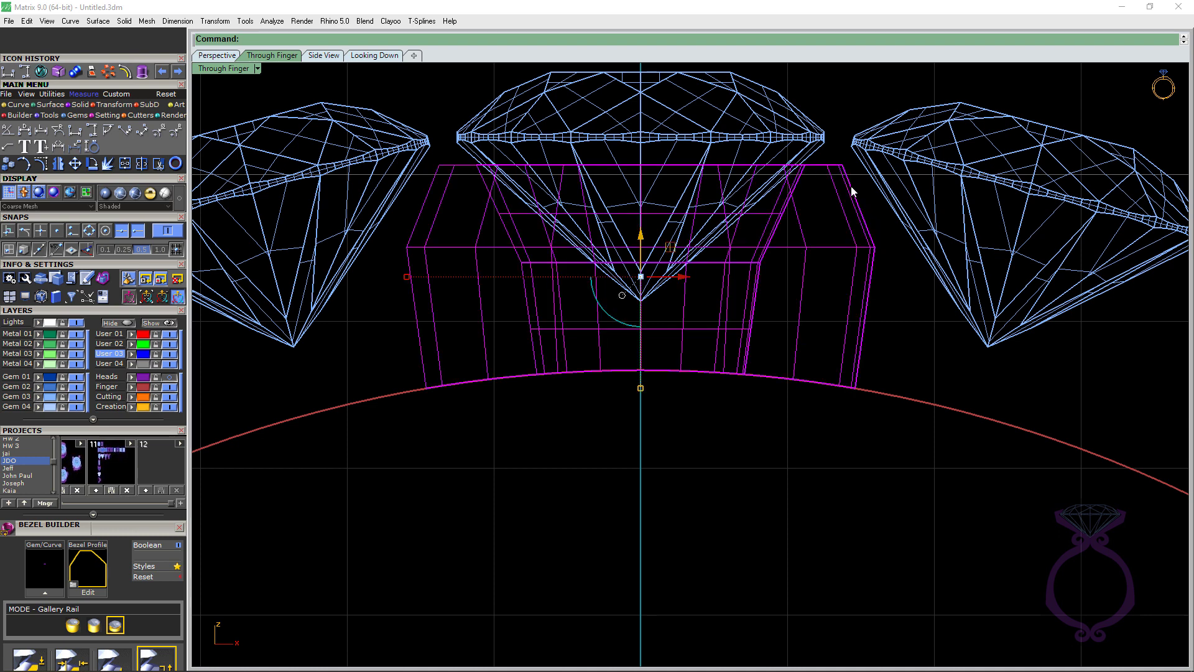
Step: Enter and exit Edit Bezel on the selected bezel, then reopen it for editing
right_click(852, 190)
left_click(861, 191)
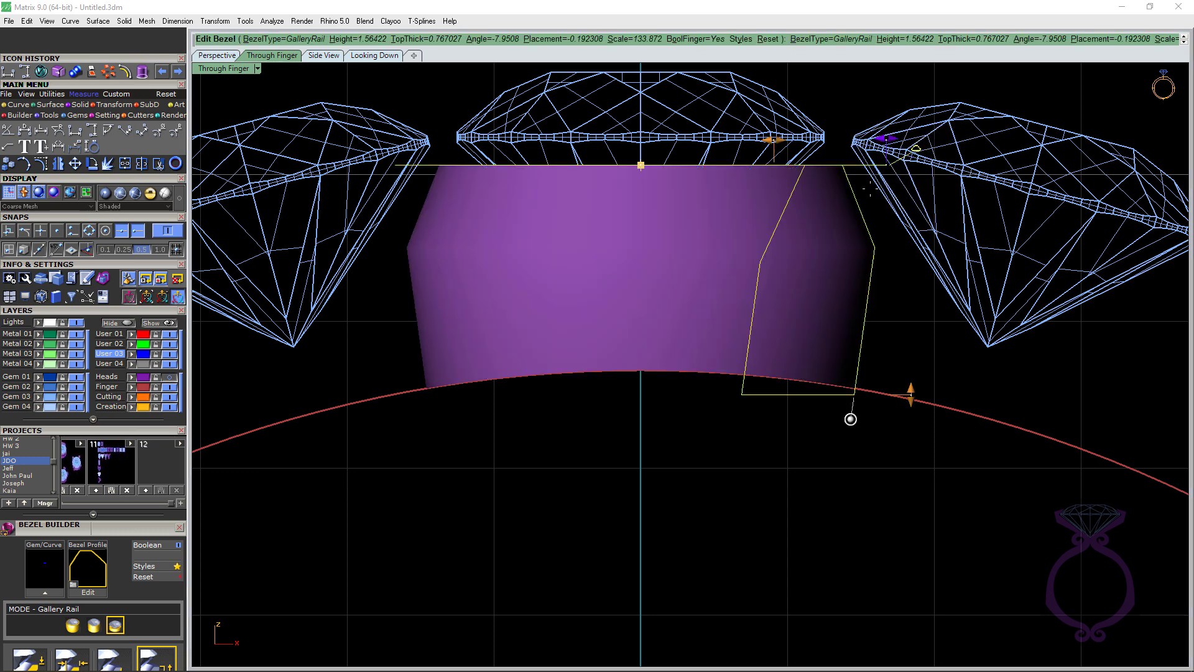
mouse_move(884, 139)
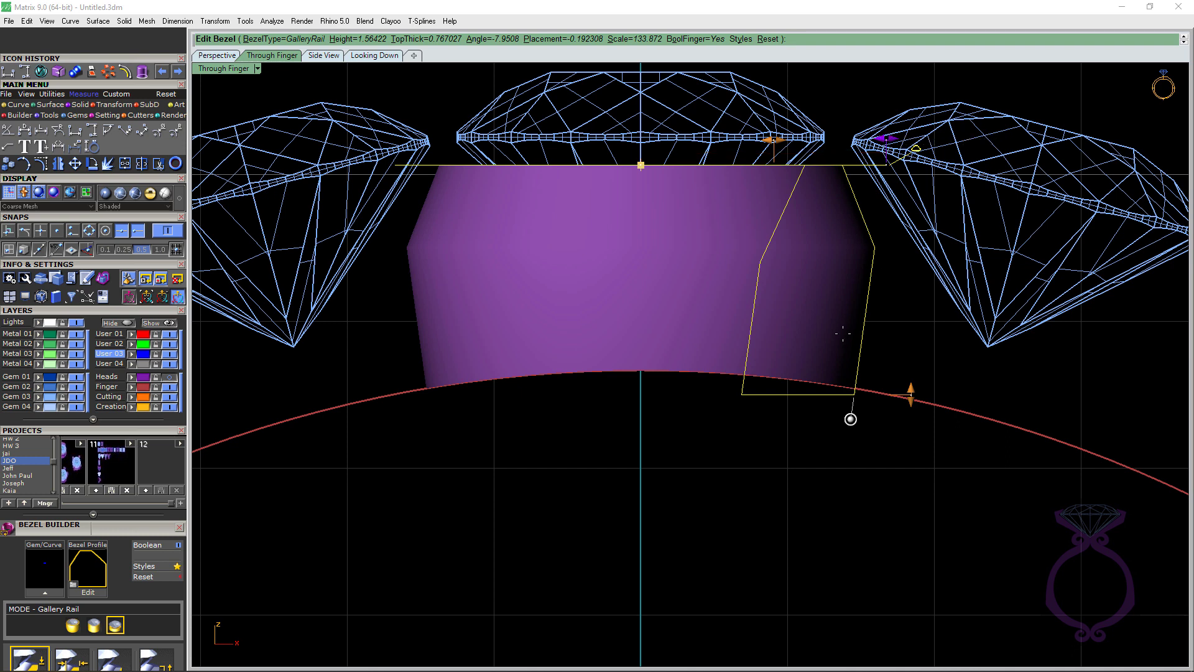
key("Return")
double_click(871, 258)
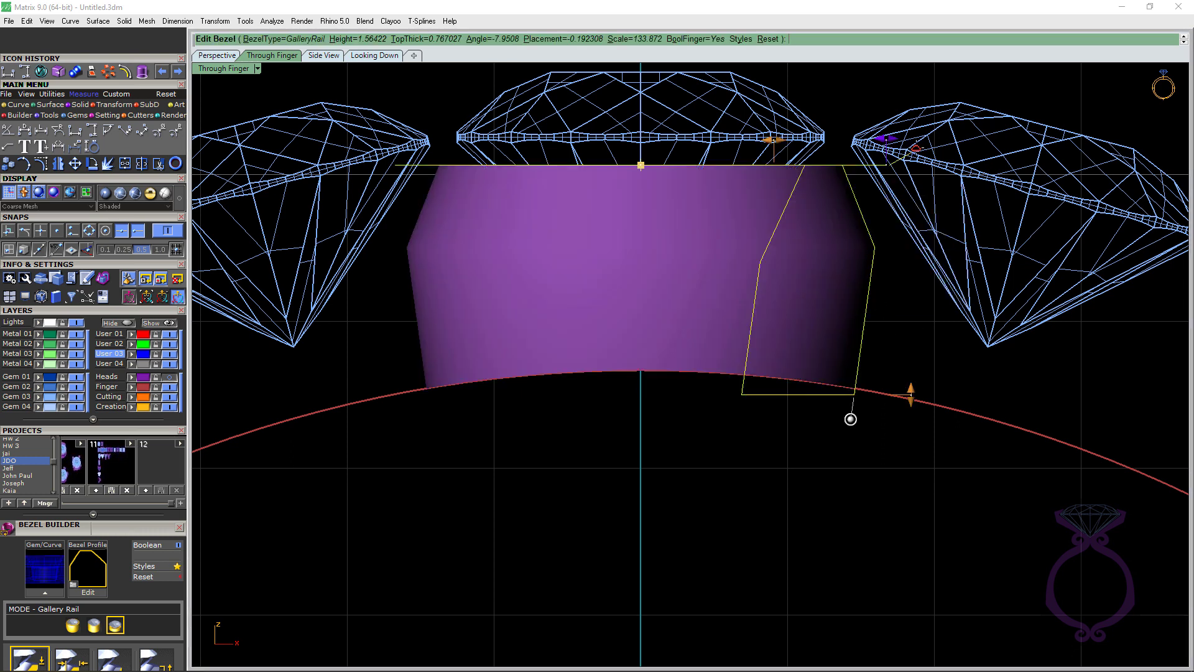
Step: Switch the bezel to the rail 4 profile at about 105% scale with 1.64 mm top thickness
left_click(88, 591)
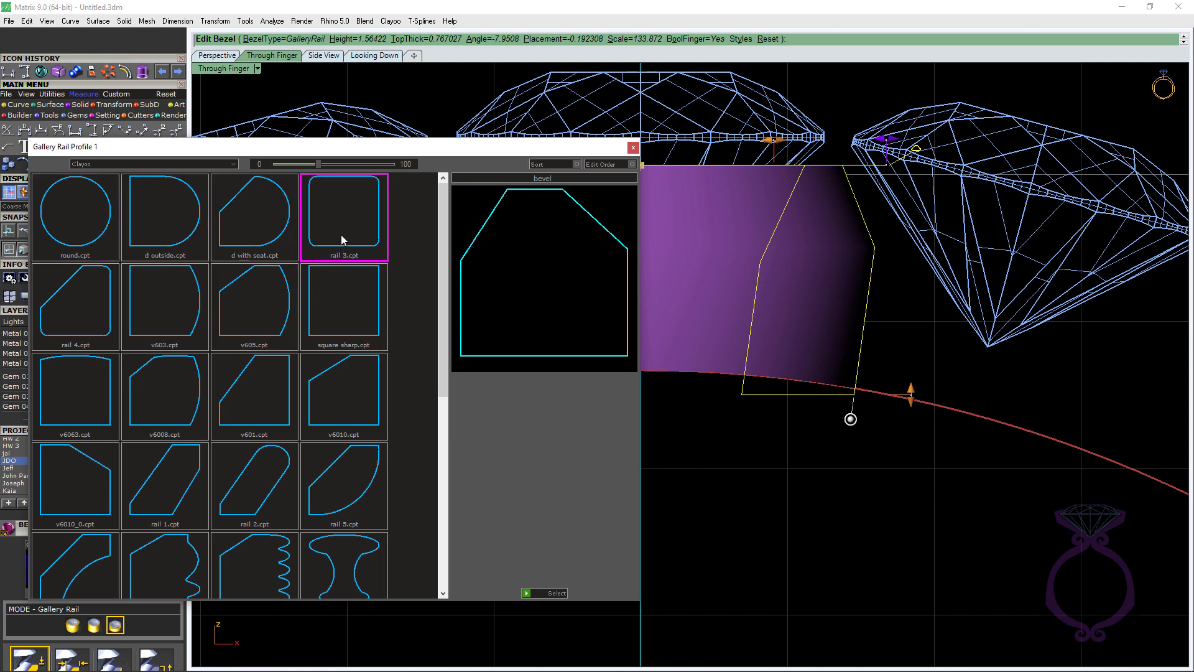
left_click(81, 307)
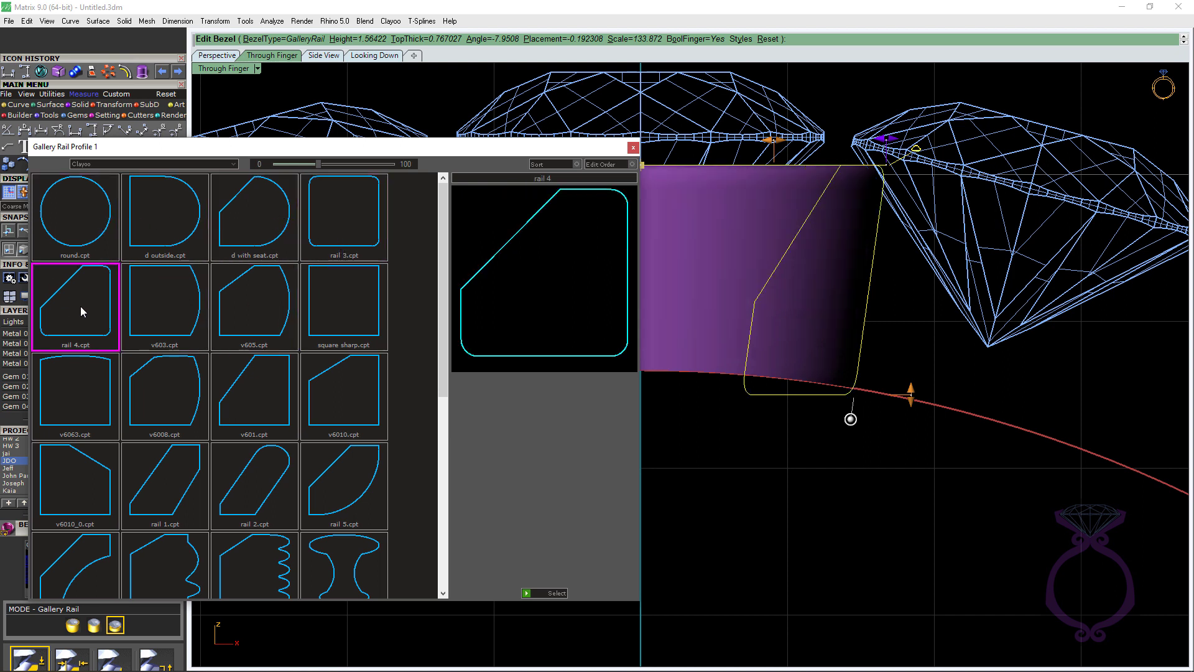
left_click(528, 593)
left_click_drag(915, 148, 859, 147)
left_click_drag(717, 140, 835, 142)
Step: Finish editing the centre bezel and adjust the view of the ring
right_click(827, 159)
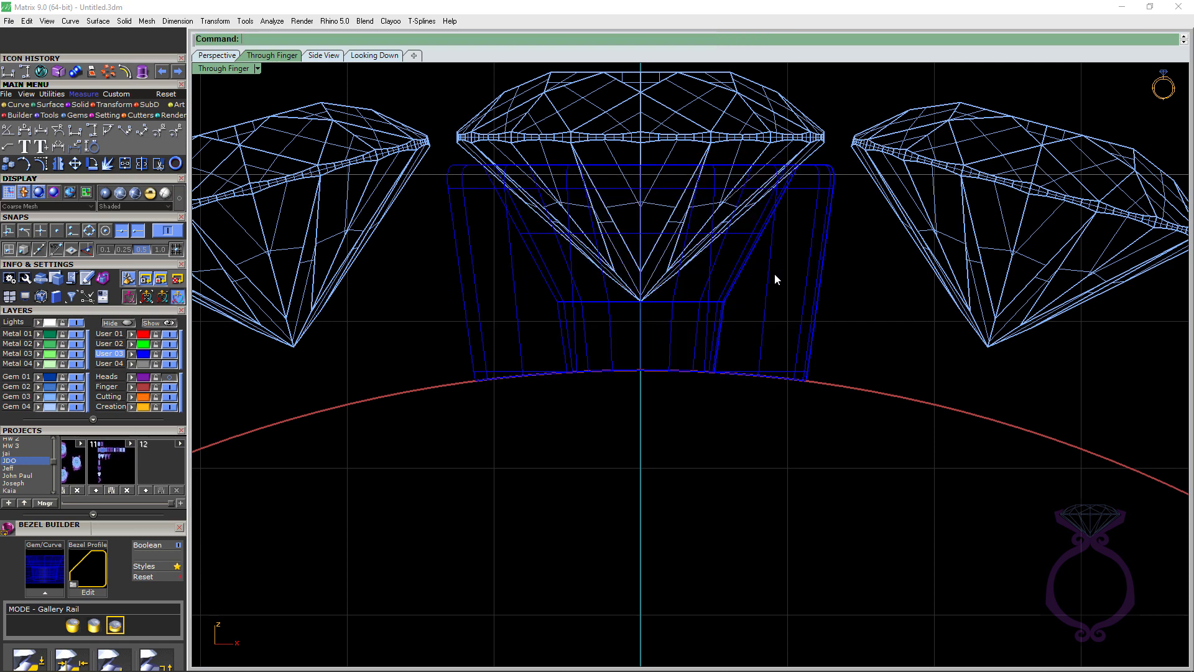
scroll(651, 133, "down", 5)
right_click_drag(653, 149, 669, 130)
left_click(618, 134)
key("Escape")
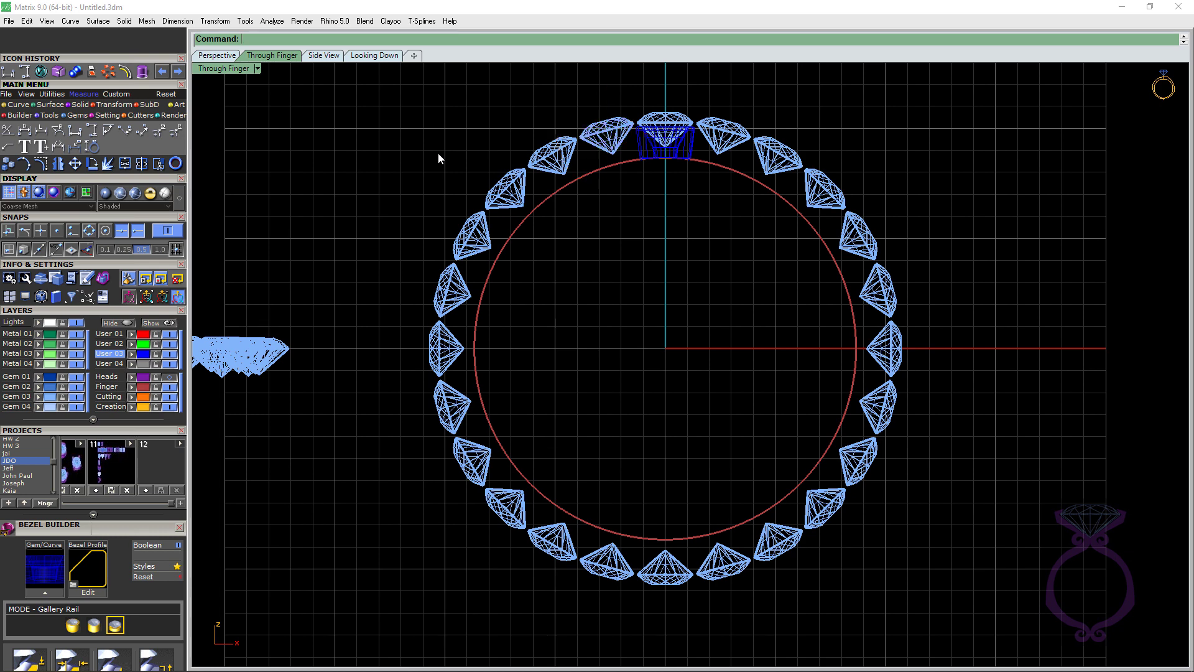
Step: Select all gems except the left row and the top gem that already has a bezel
left_click(51, 403)
scroll(335, 339, "down", 3)
right_click_drag(319, 336, 472, 371)
left_click_drag(263, 300, 495, 412, "ctrl")
scroll(645, 254, "up", 8)
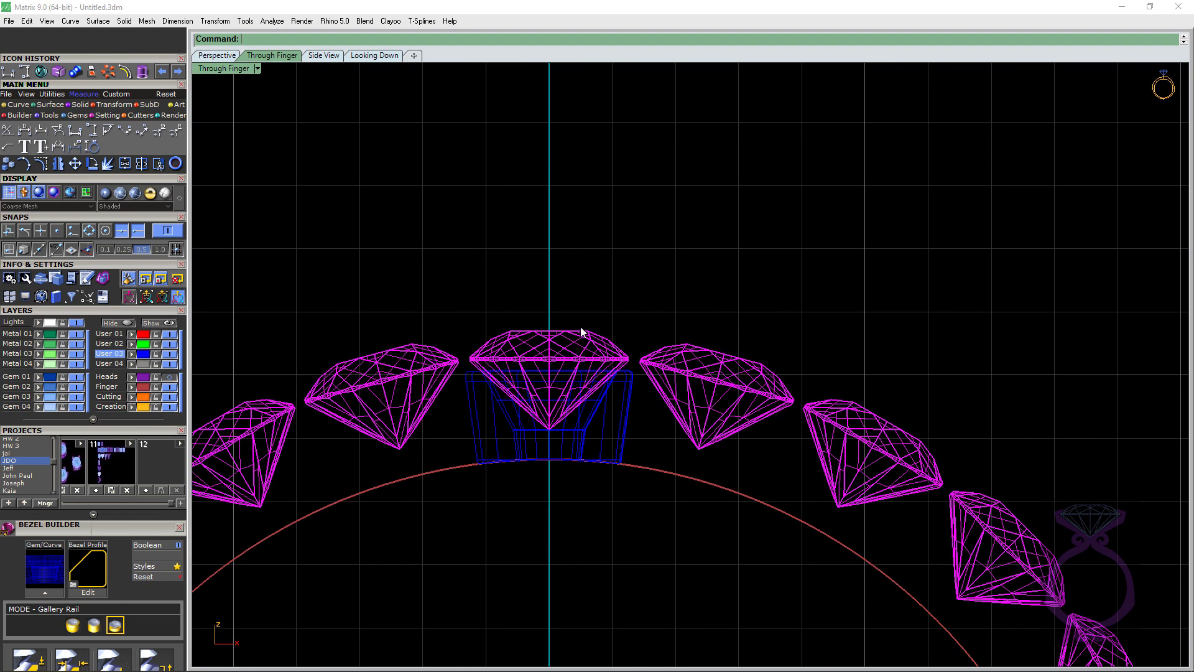
left_click(573, 343, "ctrl")
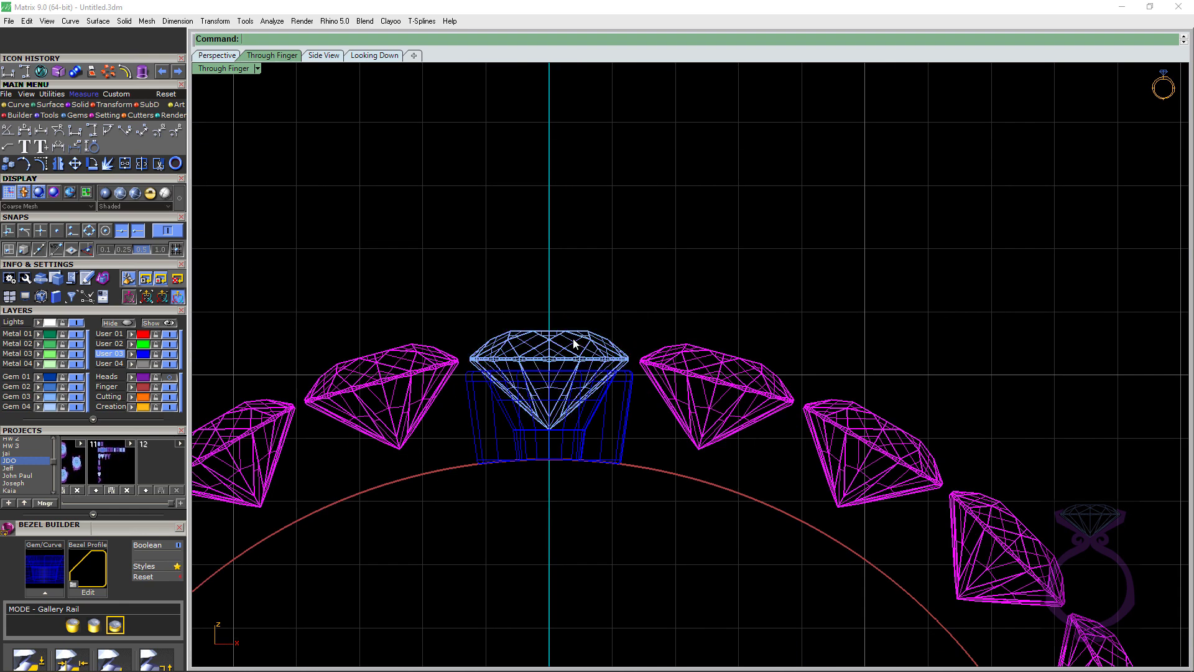
Step: Take the top gem's style sheet with Bezel ticked and create bezels on the selected gems
middle_click(573, 343)
left_click(595, 353)
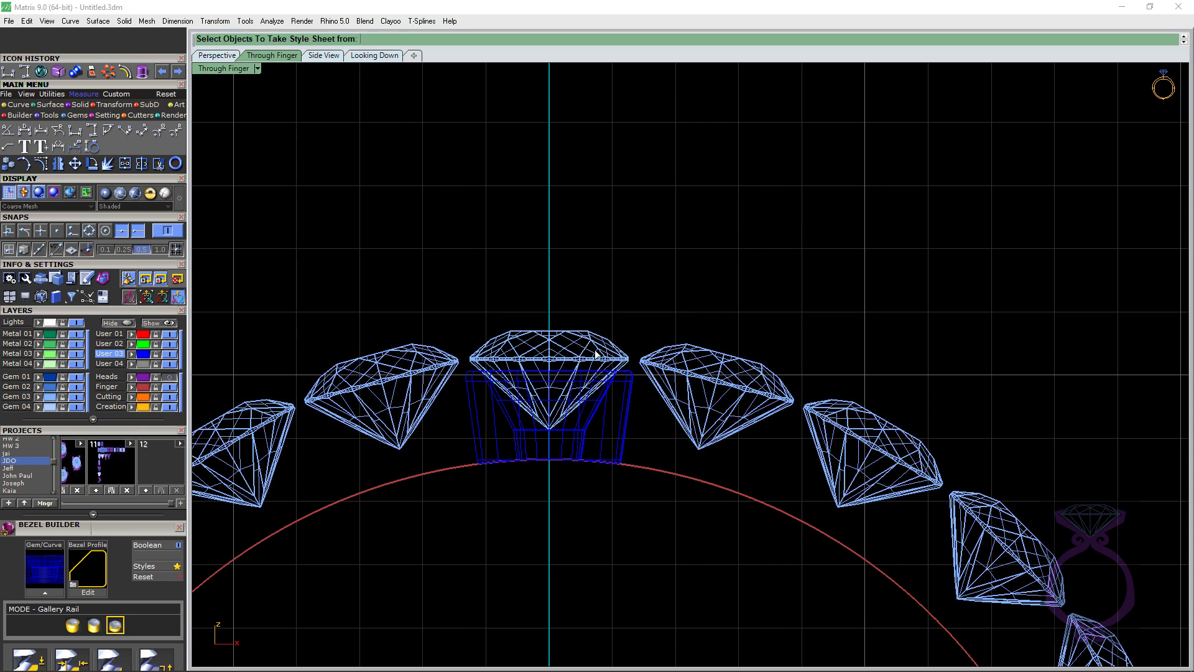
left_click(595, 350)
right_click(595, 349)
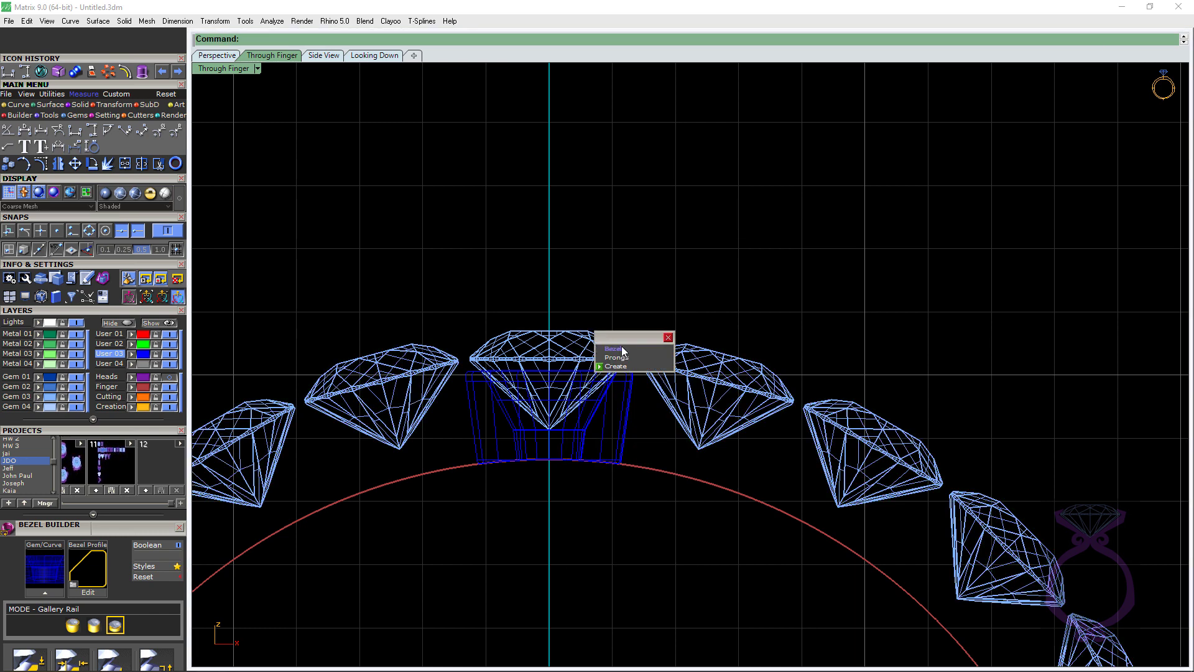
left_click(622, 348)
left_click(615, 366)
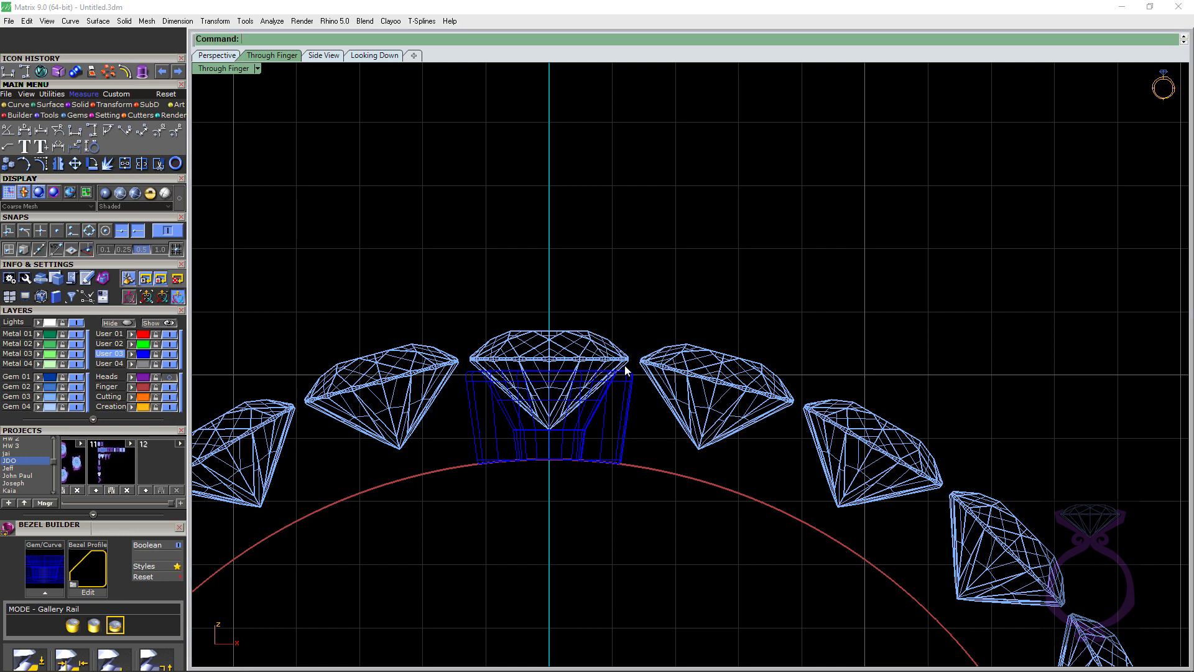
Step: In the shaded perspective view, show the Heads layer and hide the left and right heads
left_click(217, 55)
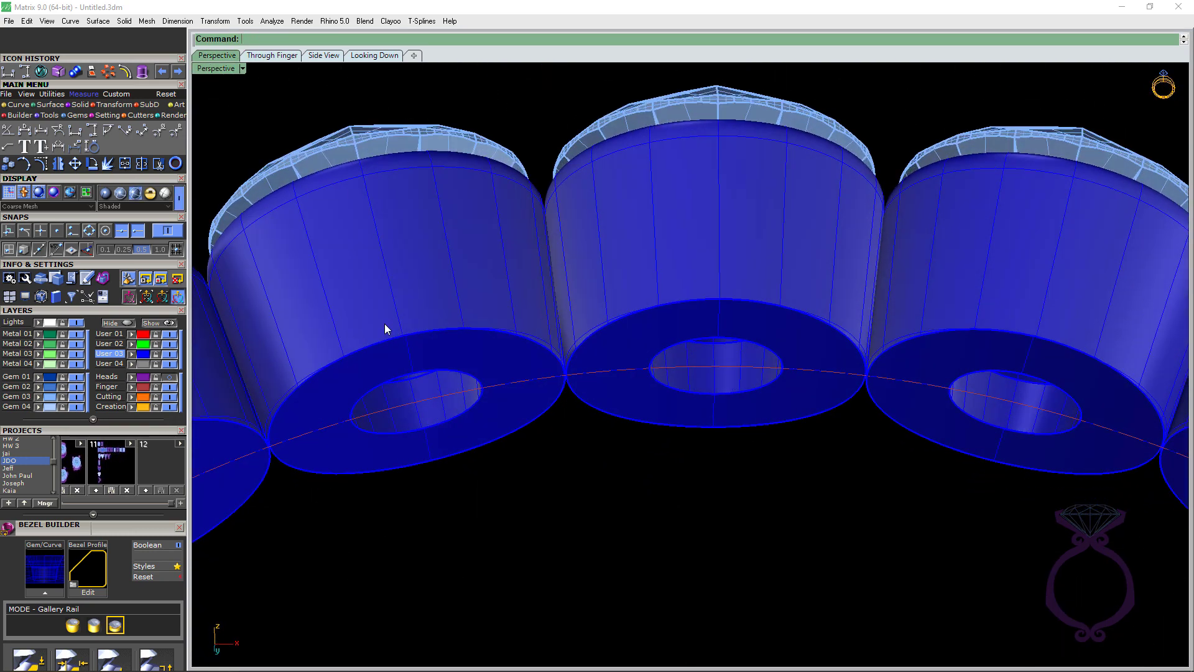
left_click(175, 376)
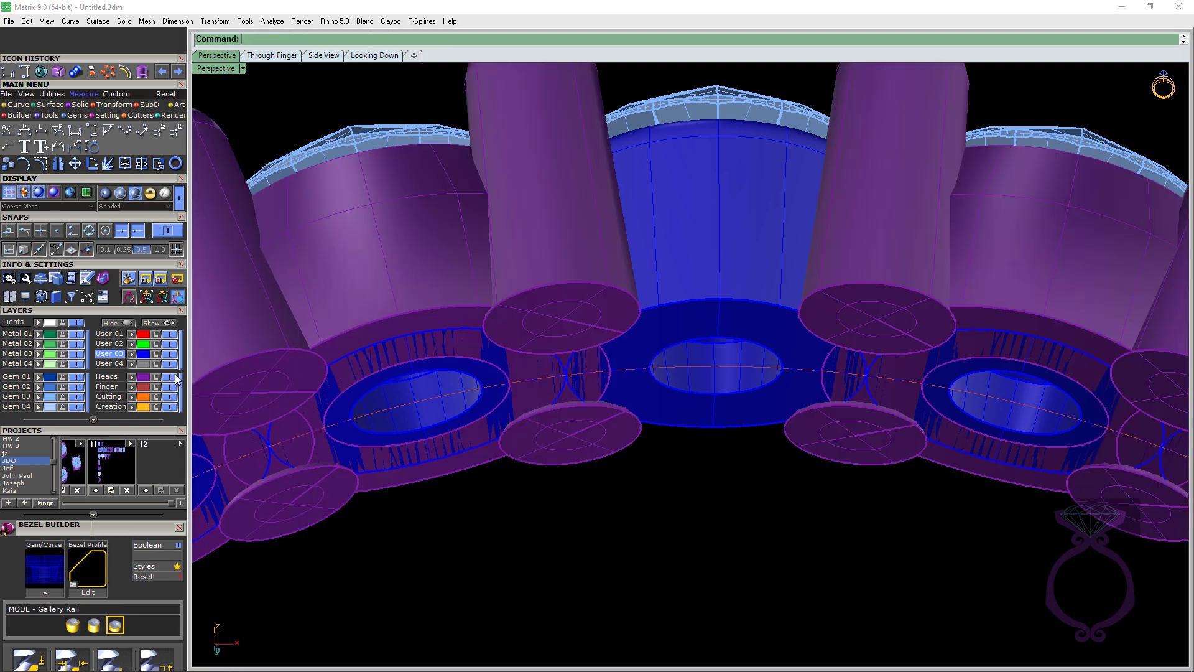
left_click(469, 266)
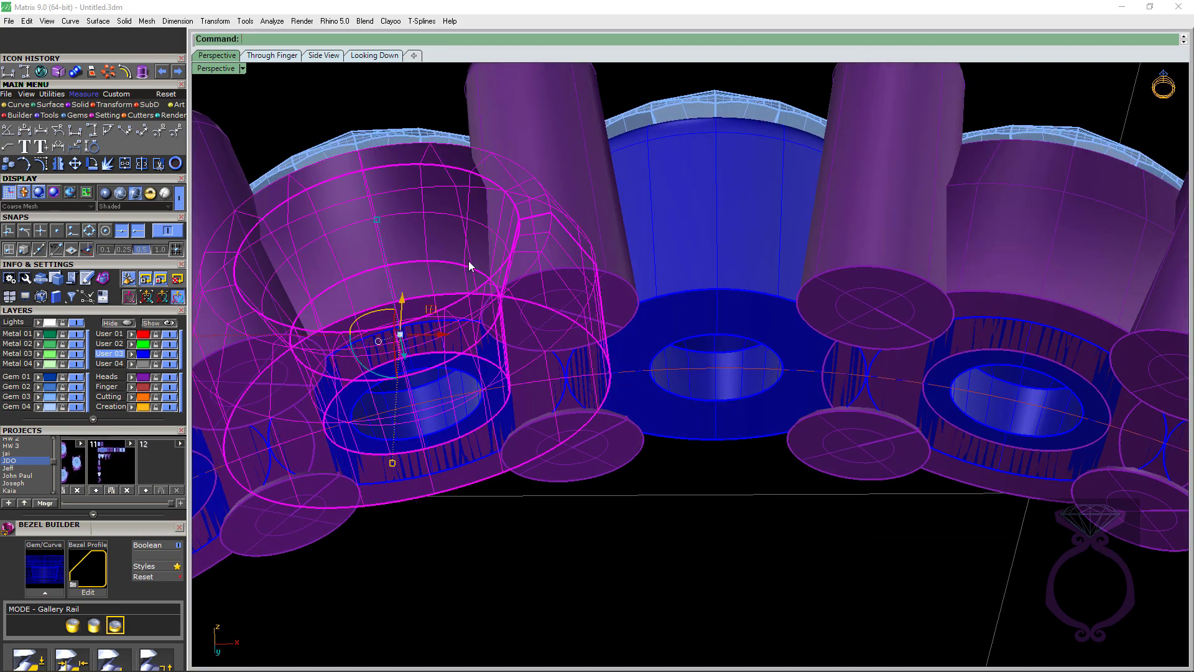
left_click(121, 322)
left_click(1001, 249)
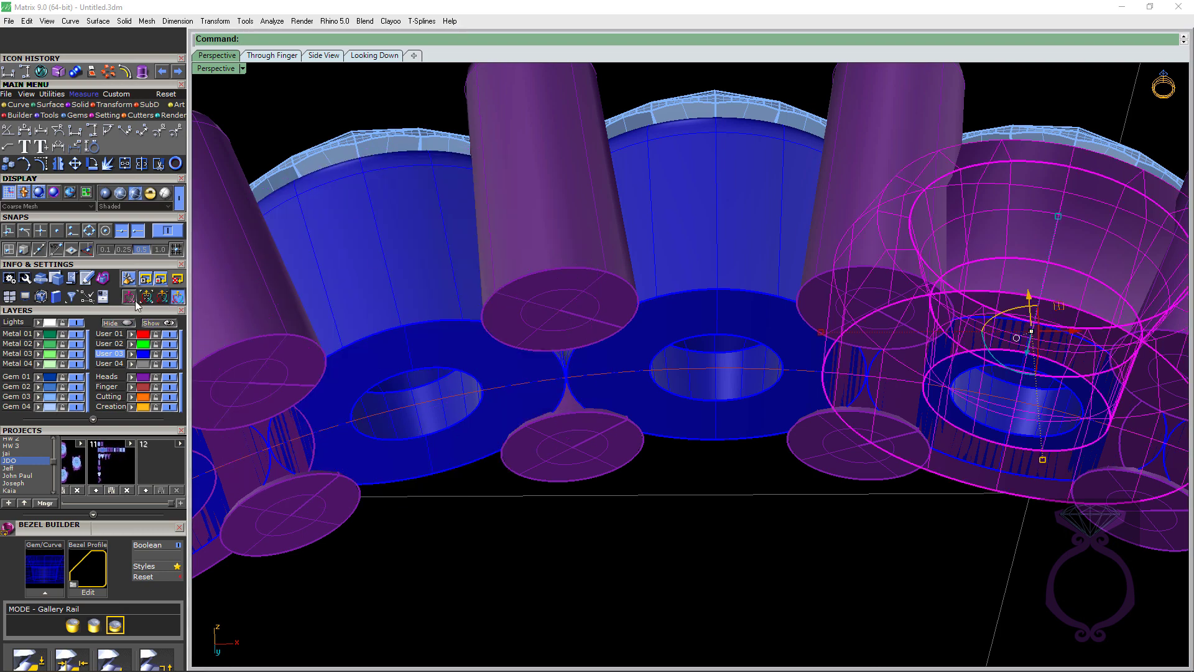
left_click(124, 323)
Step: Orbit and zoom out to look down on the row of gems and their bezels
right_click_drag(583, 443, 613, 472)
scroll(563, 346, "up", 3)
scroll(595, 420, "down", 5)
scroll(546, 404, "down", 2)
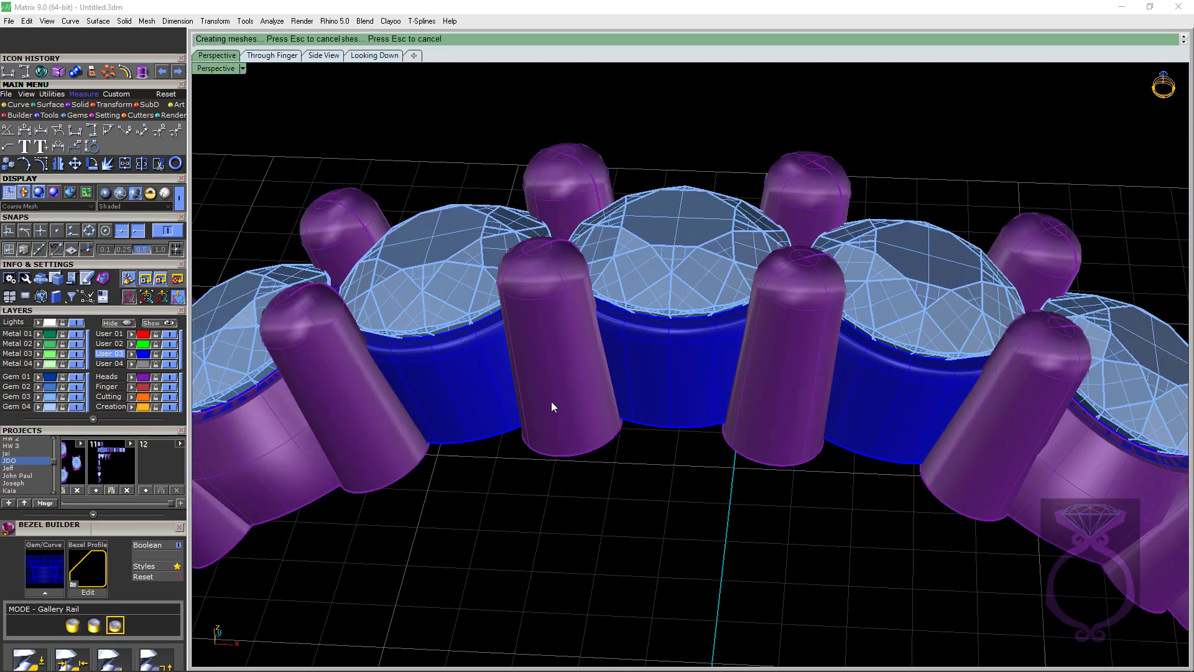
Step: Hide the blue bezels, show them again, and orbit to look down on the ring
left_click(144, 353)
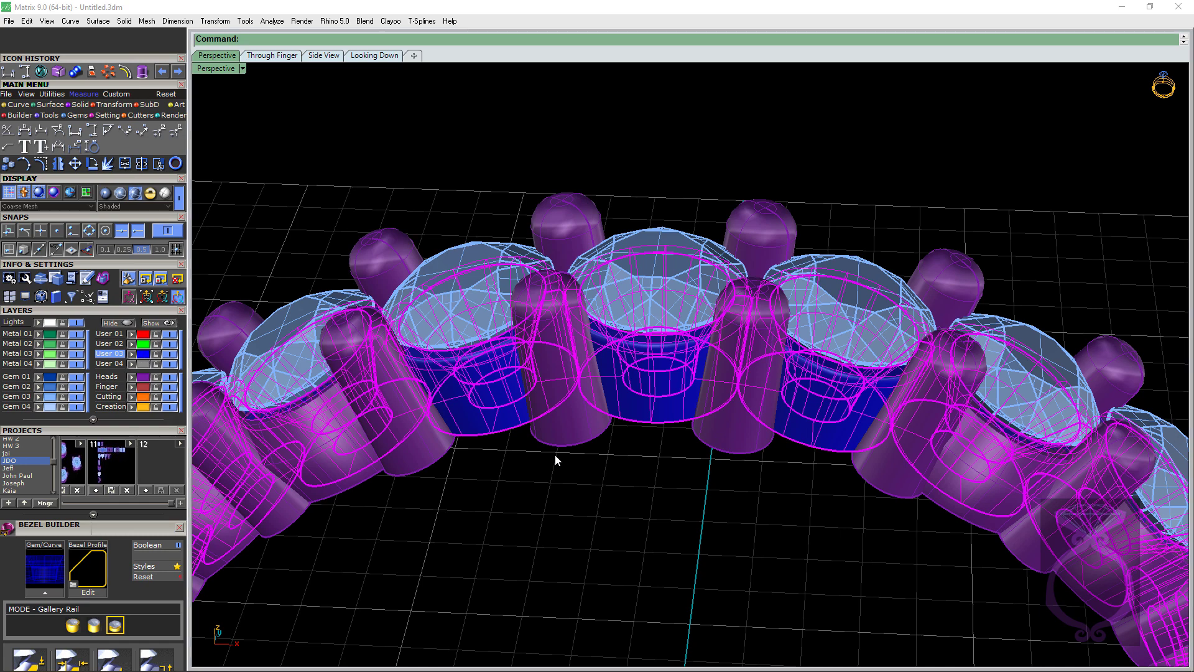
key("ctrl+h")
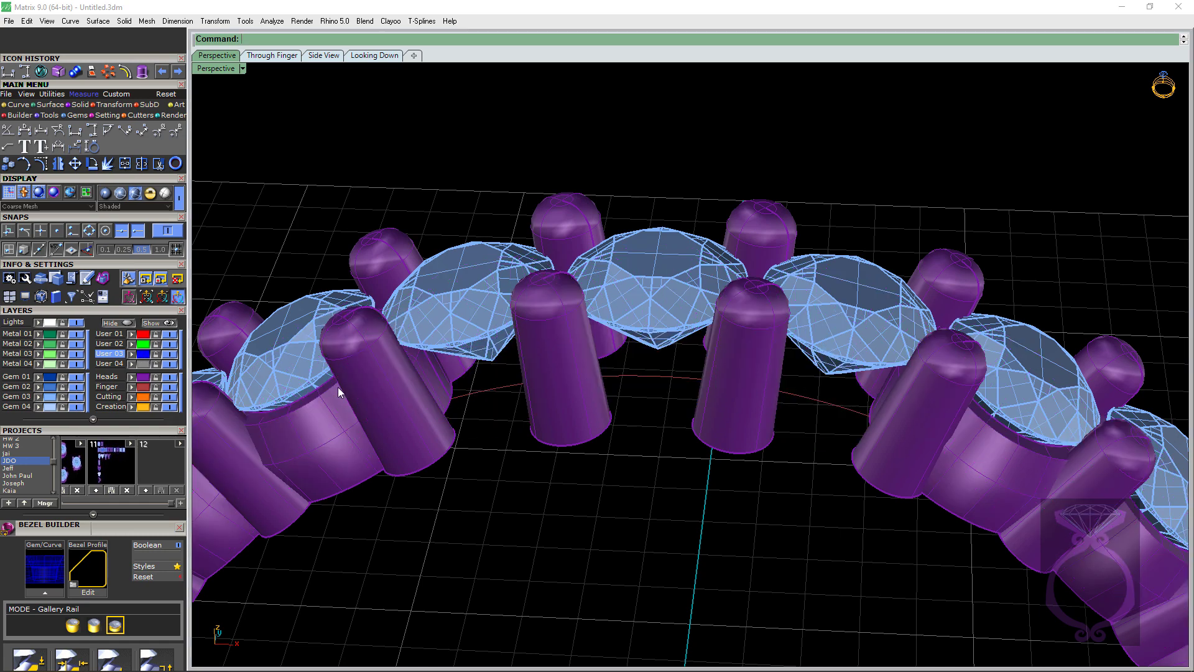
left_click(169, 323)
right_click_drag(729, 556, 693, 461)
right_click_drag(611, 376, 720, 483)
Step: Match the centre gem's bezel from a neighbouring gem, then delete the new bezel
left_click(660, 294)
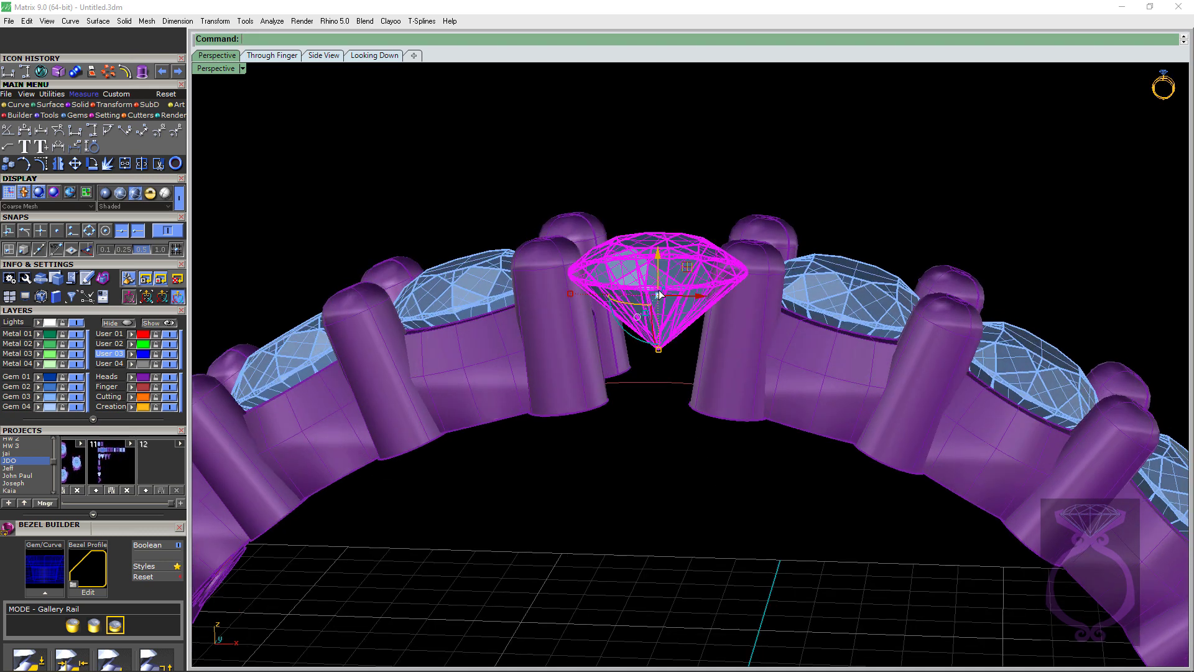
key("F6")
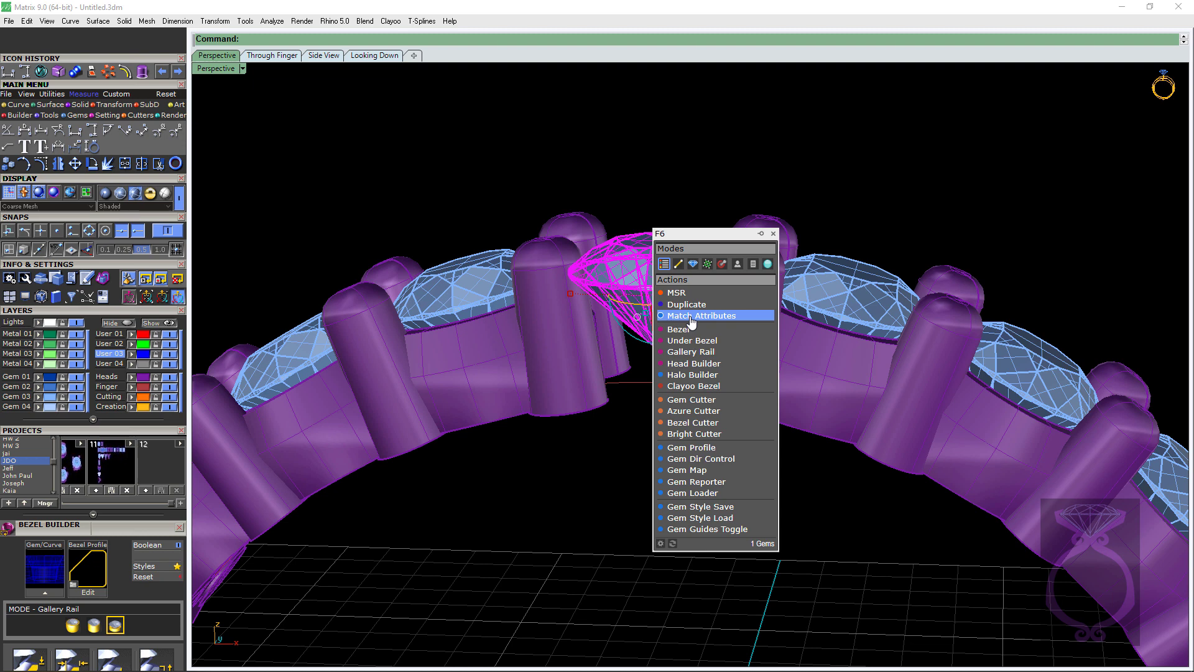
left_click(692, 316)
left_click(658, 271)
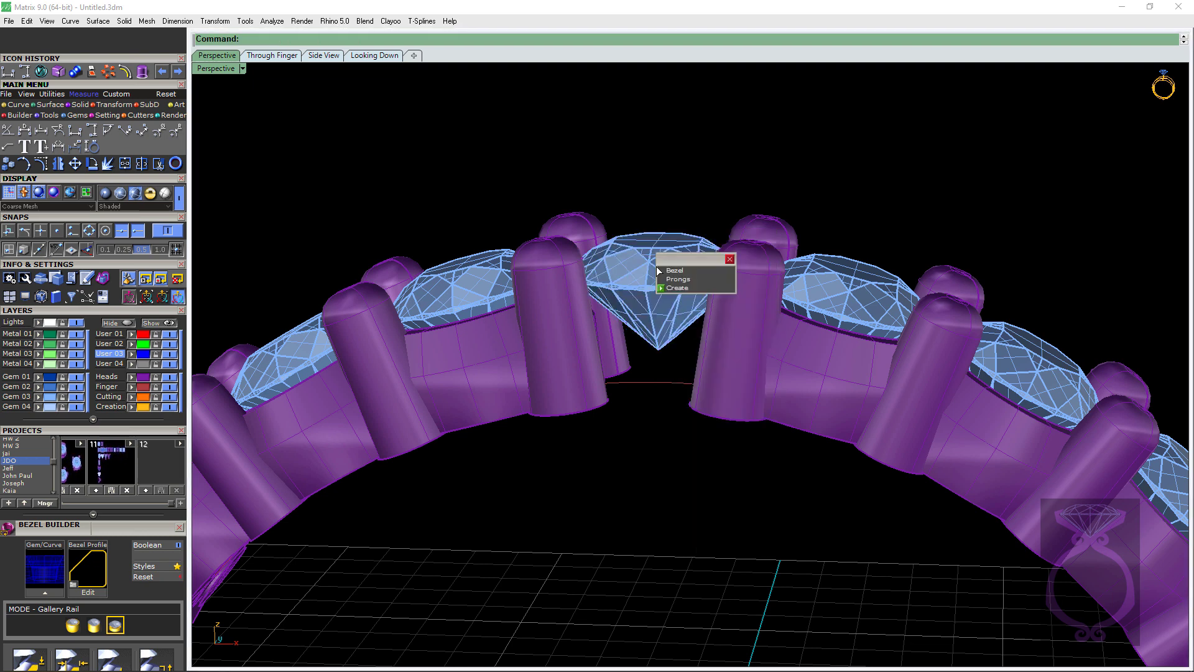
left_click(684, 271)
left_click(683, 289)
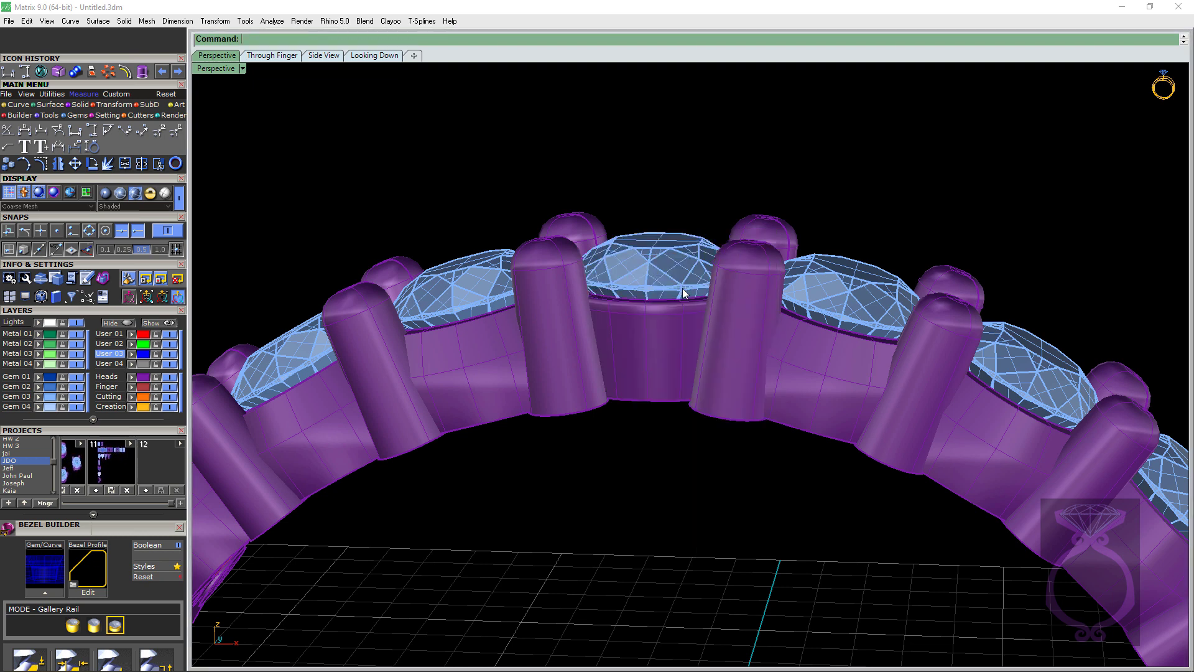
left_click(669, 354)
key("Delete")
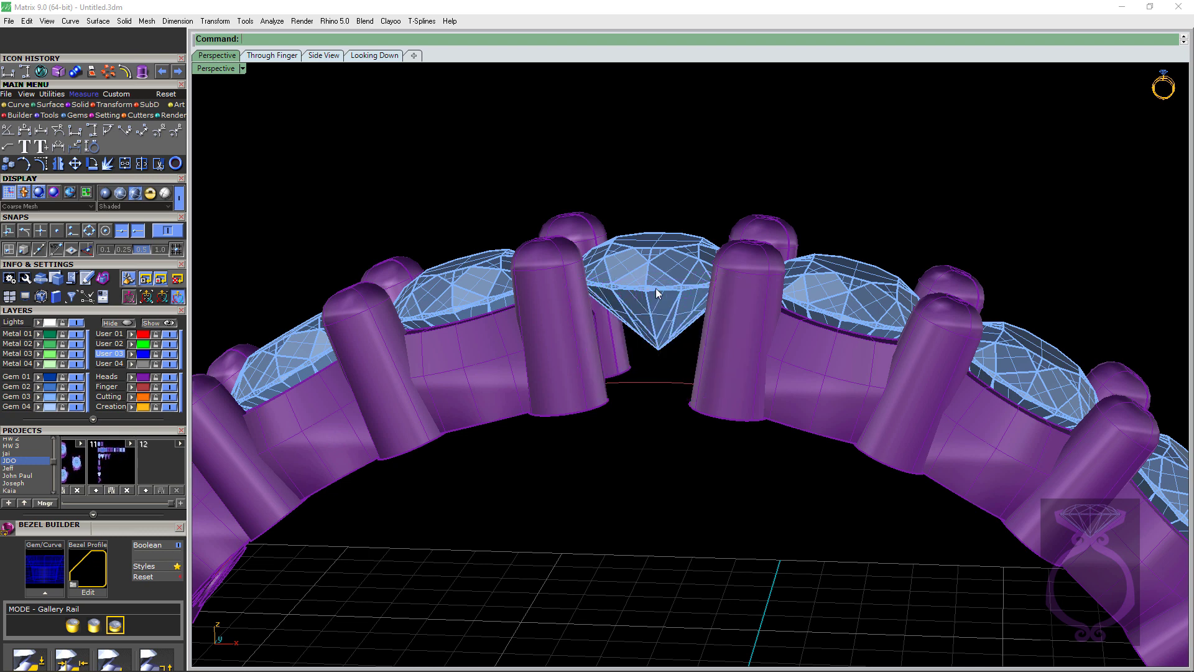
Step: Match the bezel from the left neighbouring gem, delete it, and reselect the centre gem
left_click(656, 283)
key("F6")
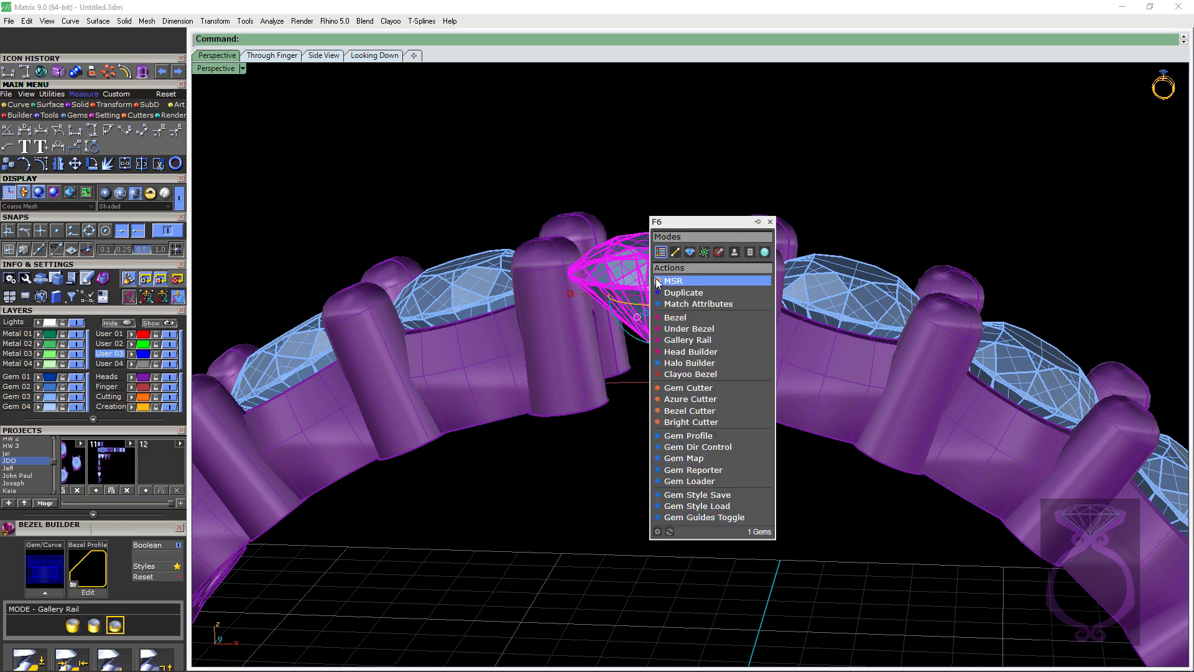
left_click(687, 304)
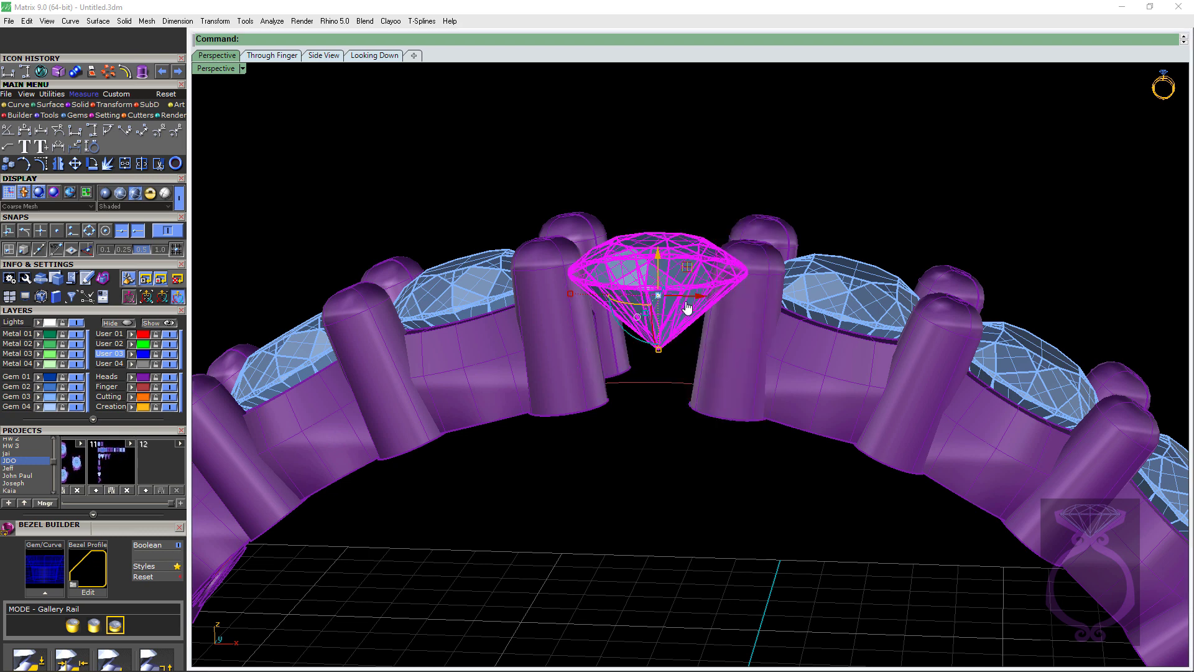
left_click(479, 269)
right_click(479, 269)
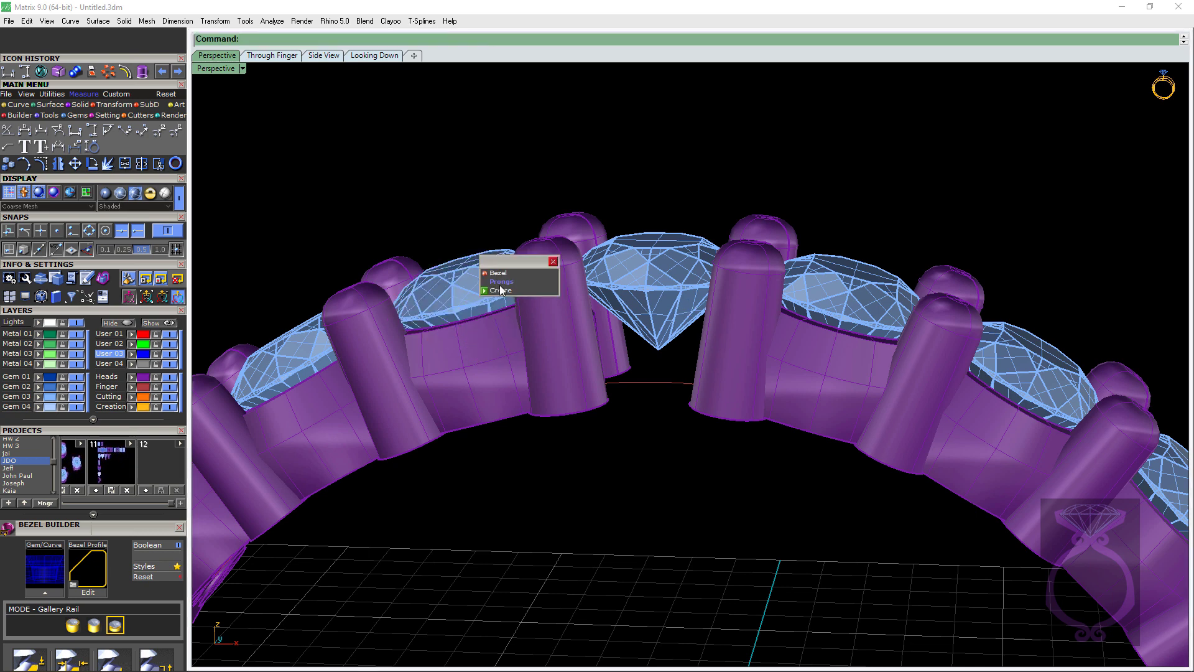
left_click(501, 290)
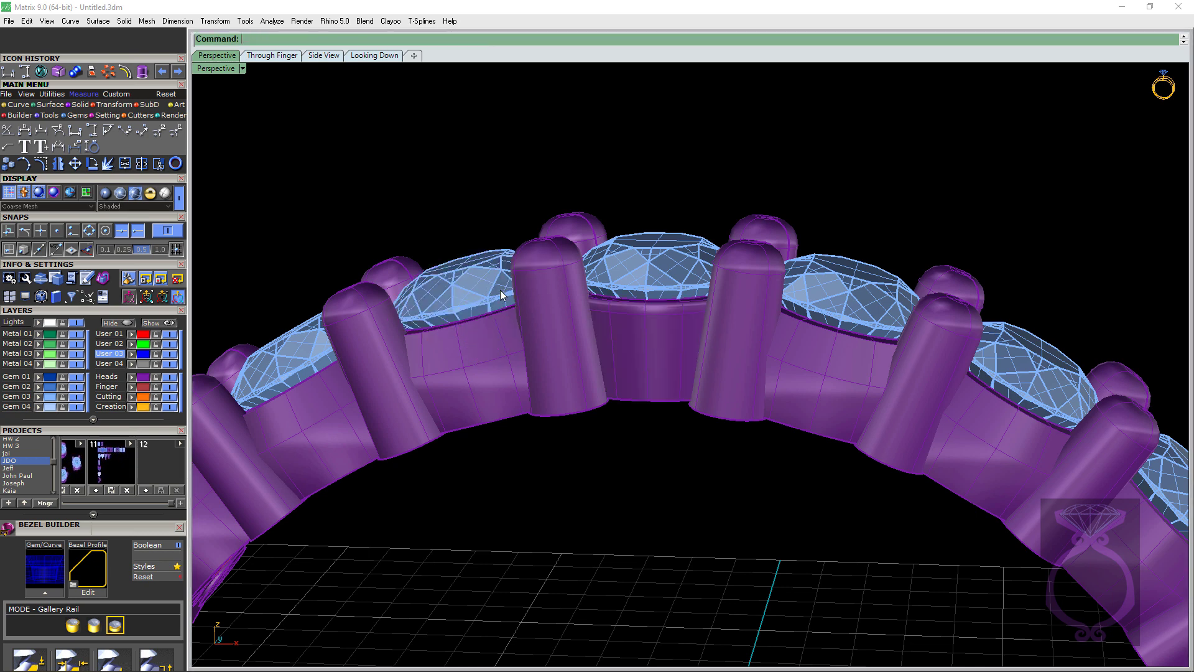
left_click(633, 363)
key("Delete")
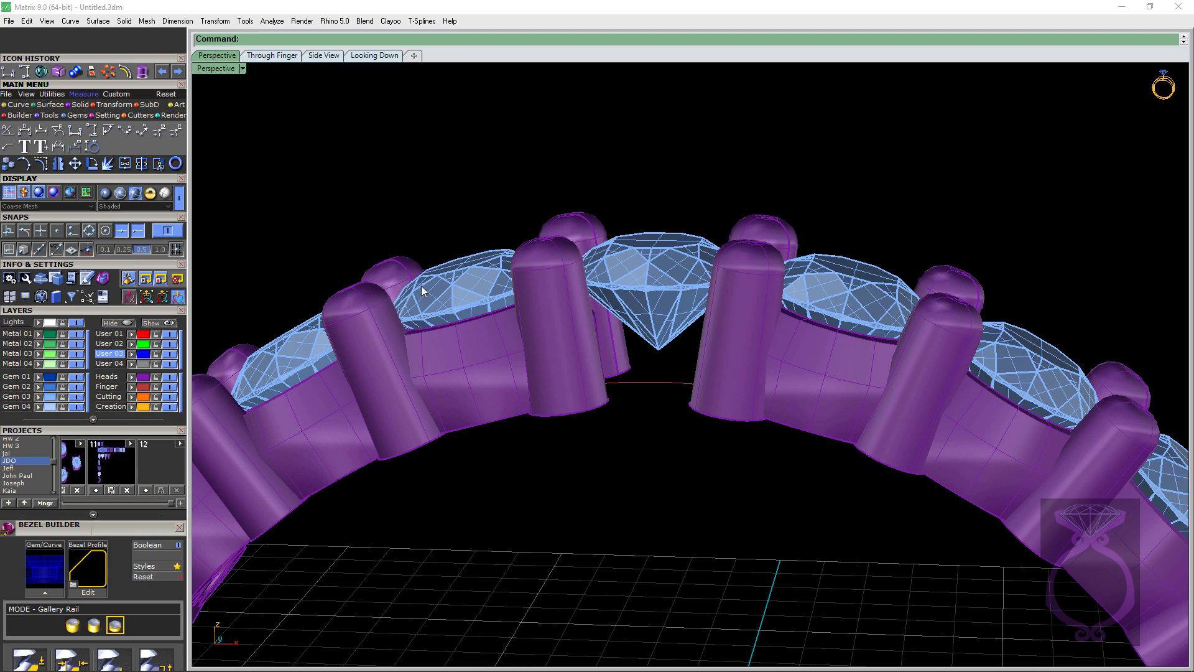
right_click_drag(431, 280, 554, 263)
left_click(635, 266)
Step: Build a gallery-rail bezel on the centre gem using bevel.cpt, scaled to about 134%
middle_click(636, 266)
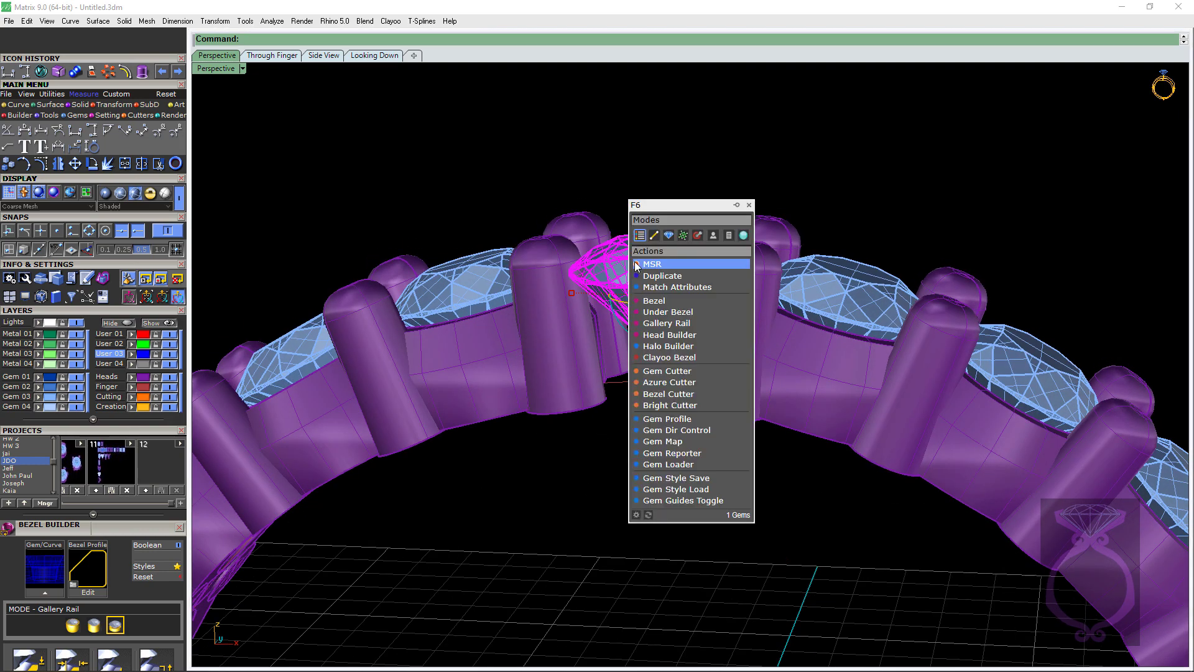
left_click(676, 324)
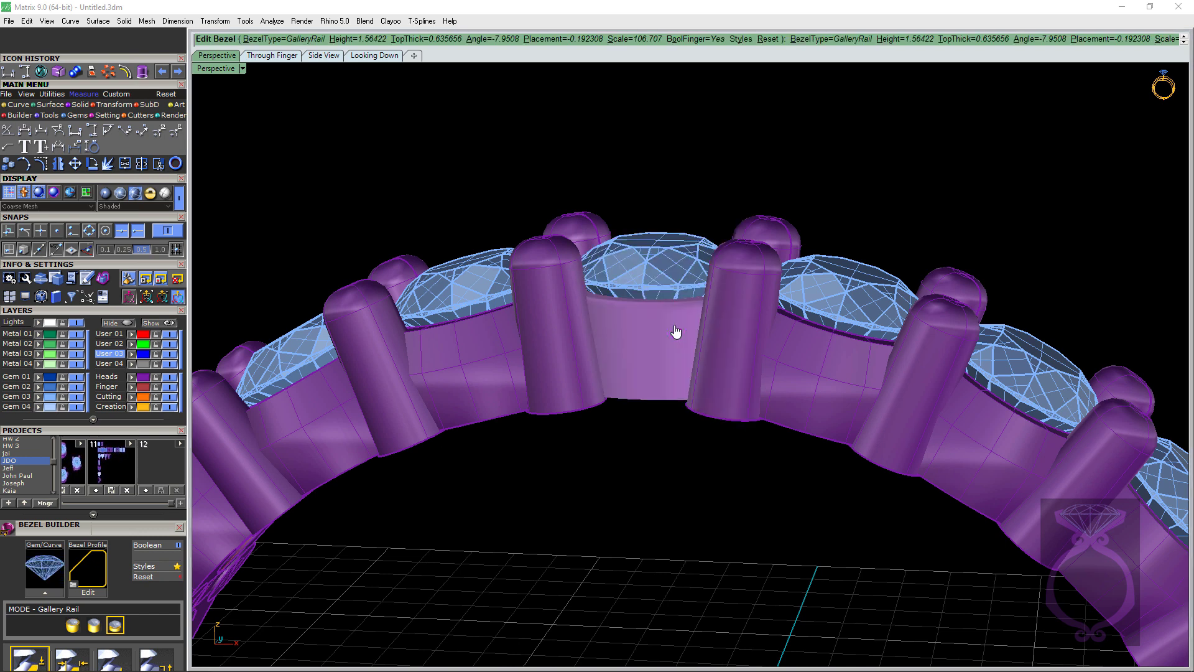
left_click(782, 271)
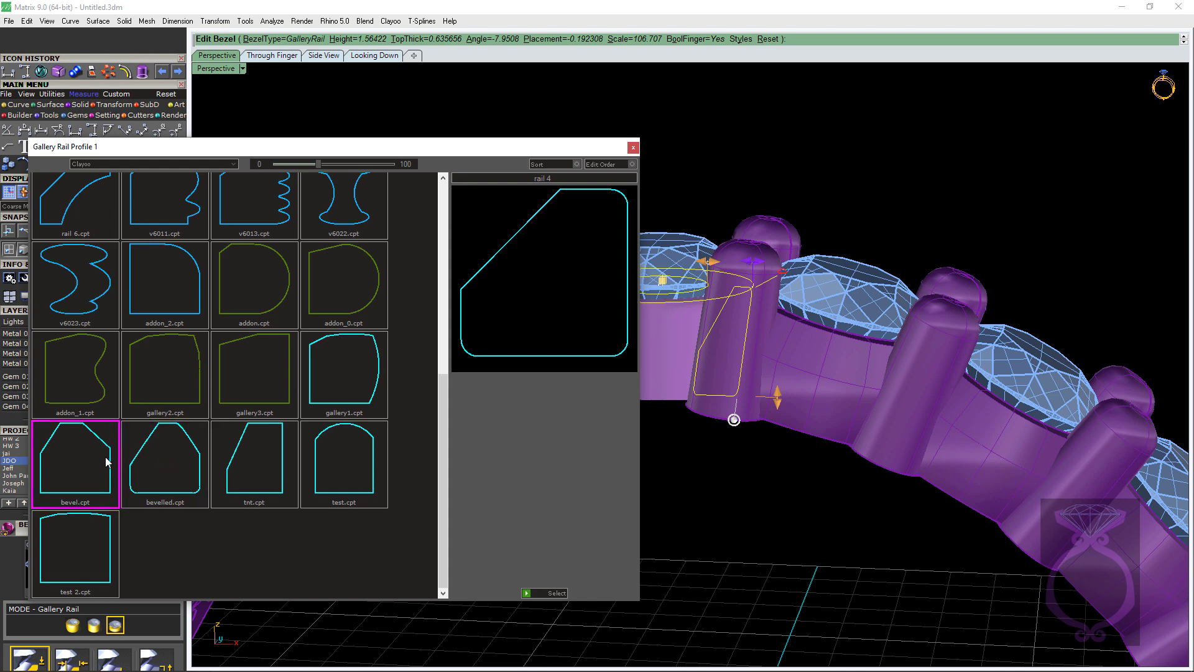
left_click(106, 456)
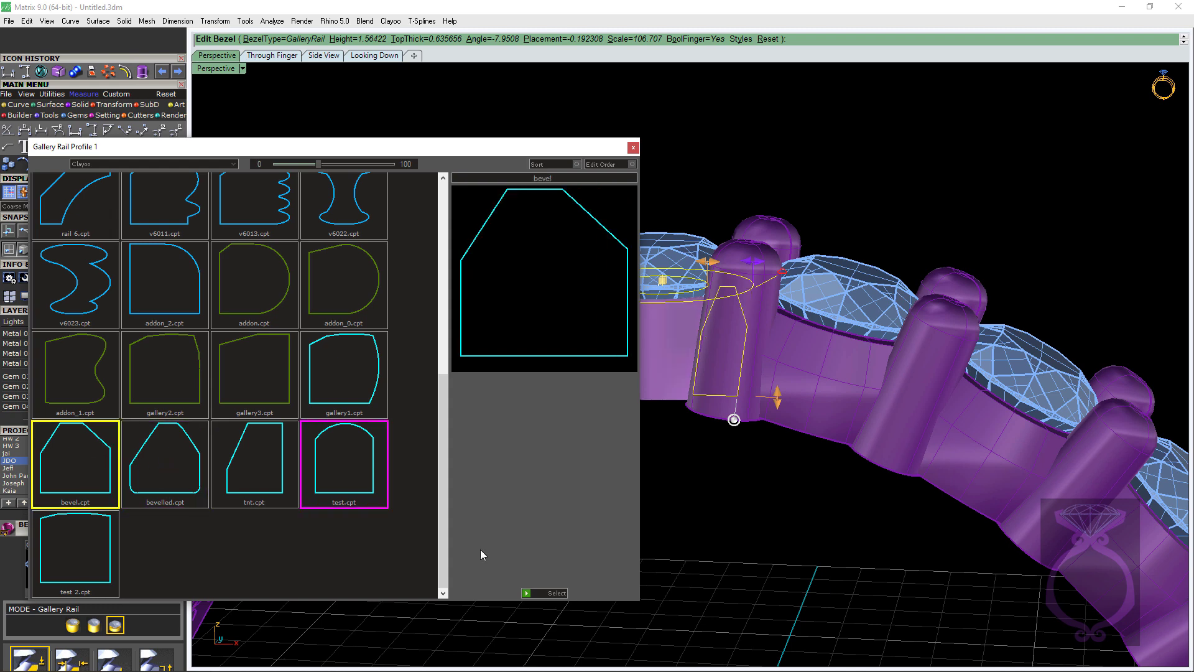
left_click(528, 591)
right_click_drag(647, 461, 652, 431)
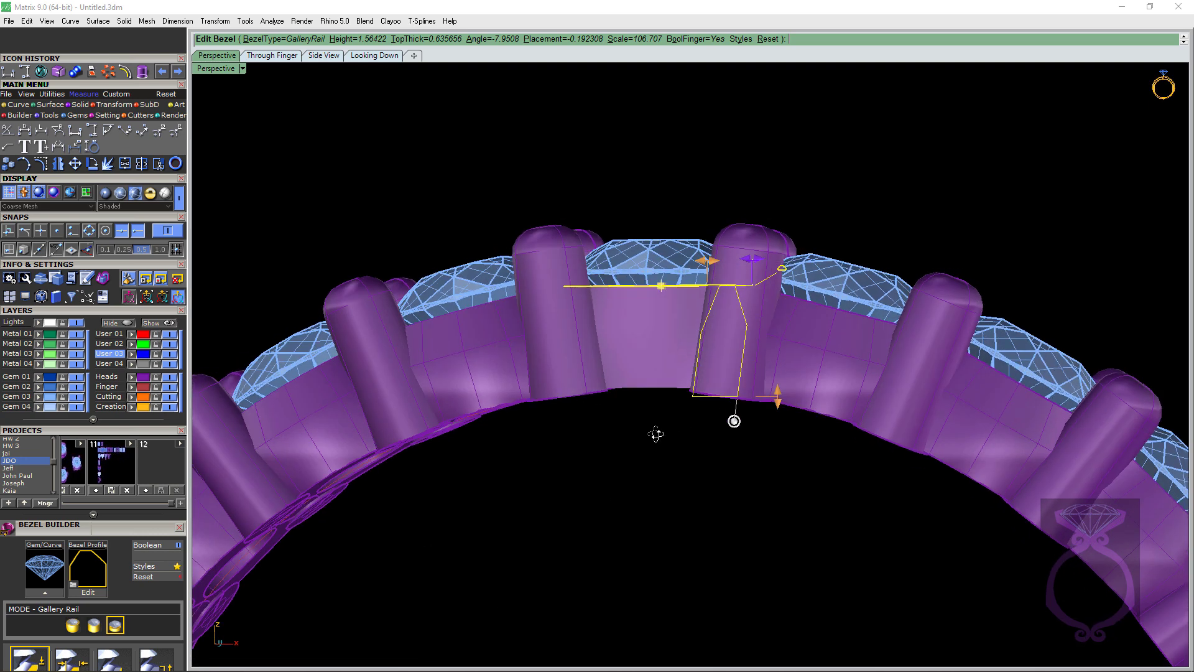
scroll(766, 274, "up", 3)
left_click_drag(744, 263, 786, 266)
right_click(688, 250)
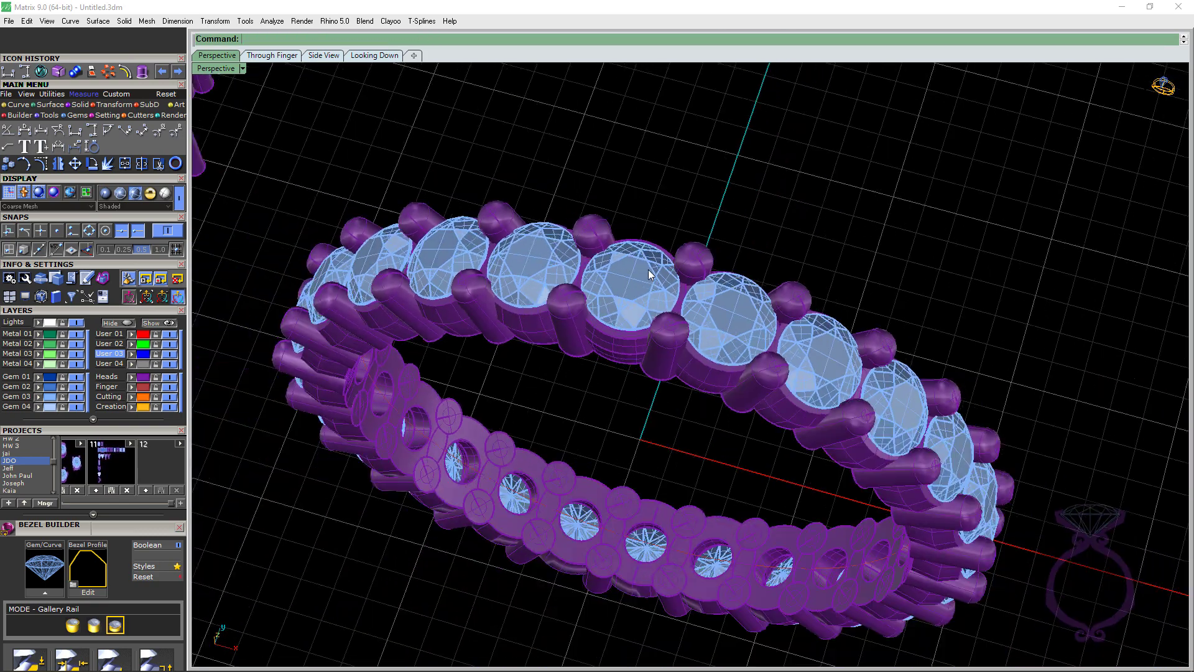
right_click_drag(648, 274, 597, 425)
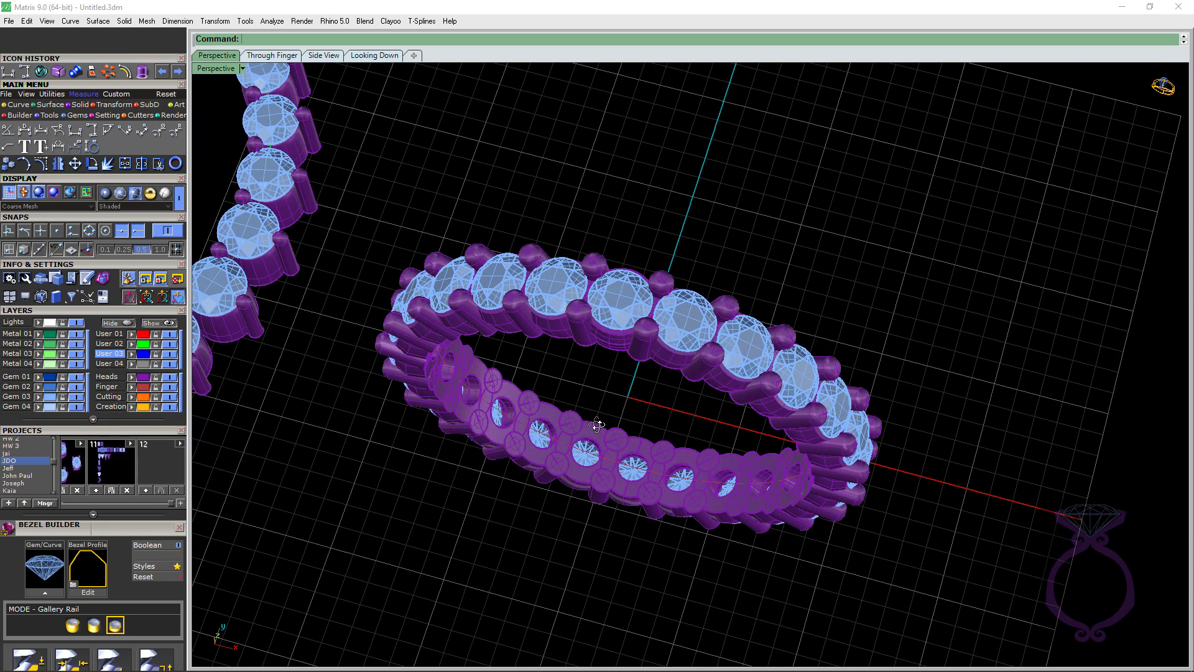
scroll(610, 452, "up", 6)
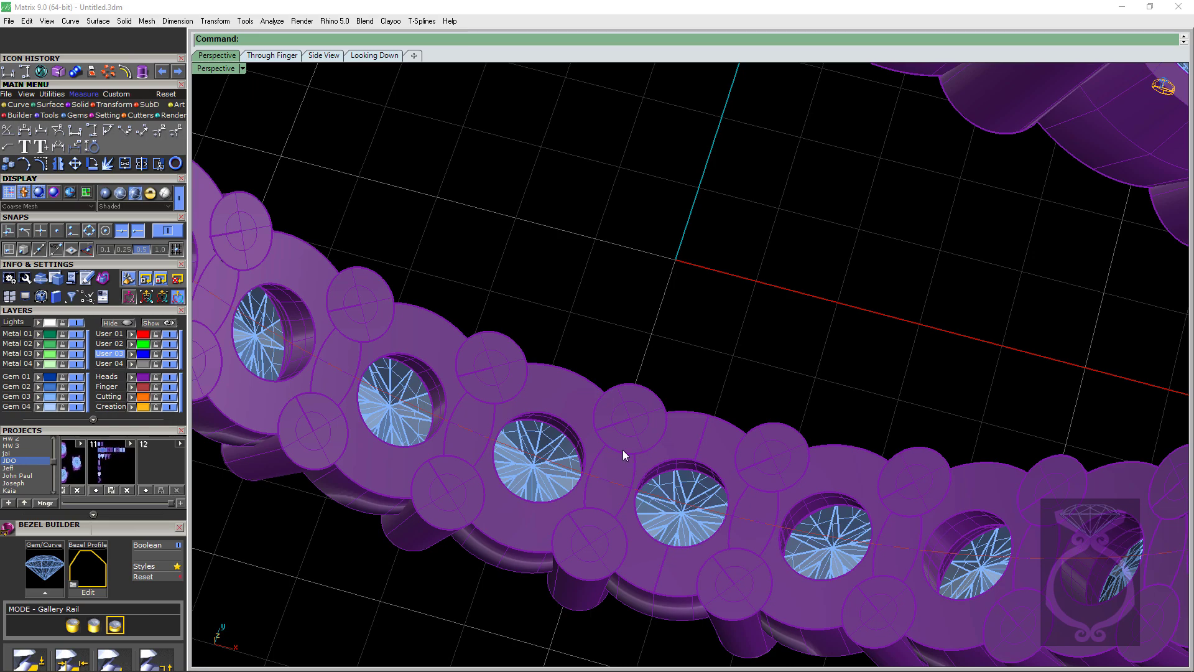
scroll(626, 456, "down", 6)
right_click_drag(626, 426, 635, 277)
right_click_drag(679, 186, 680, 184)
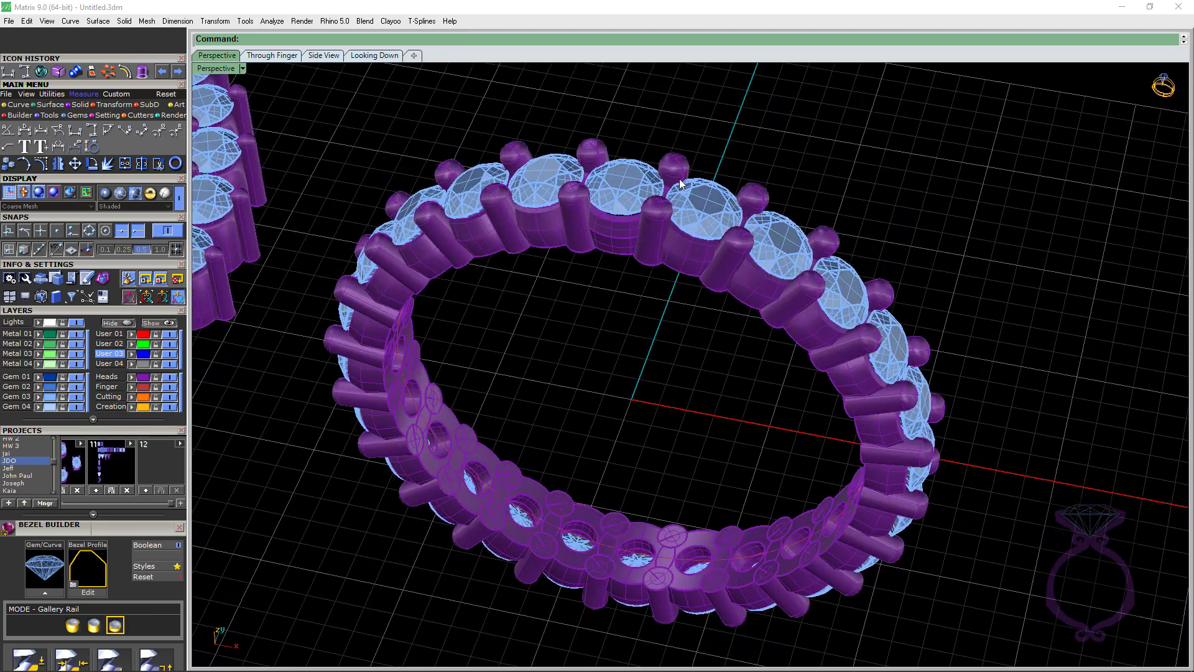
Step: Edit all the band's prongs together and set the large prong diameter to 1.00 mm
left_click(659, 214)
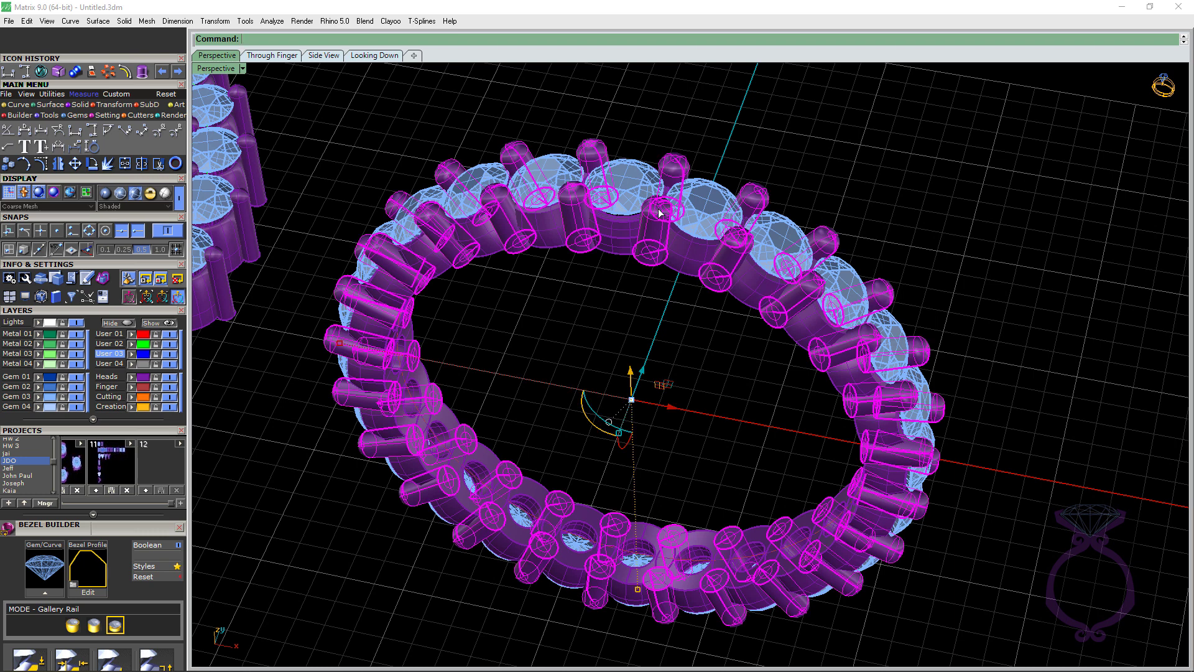
left_click(661, 214)
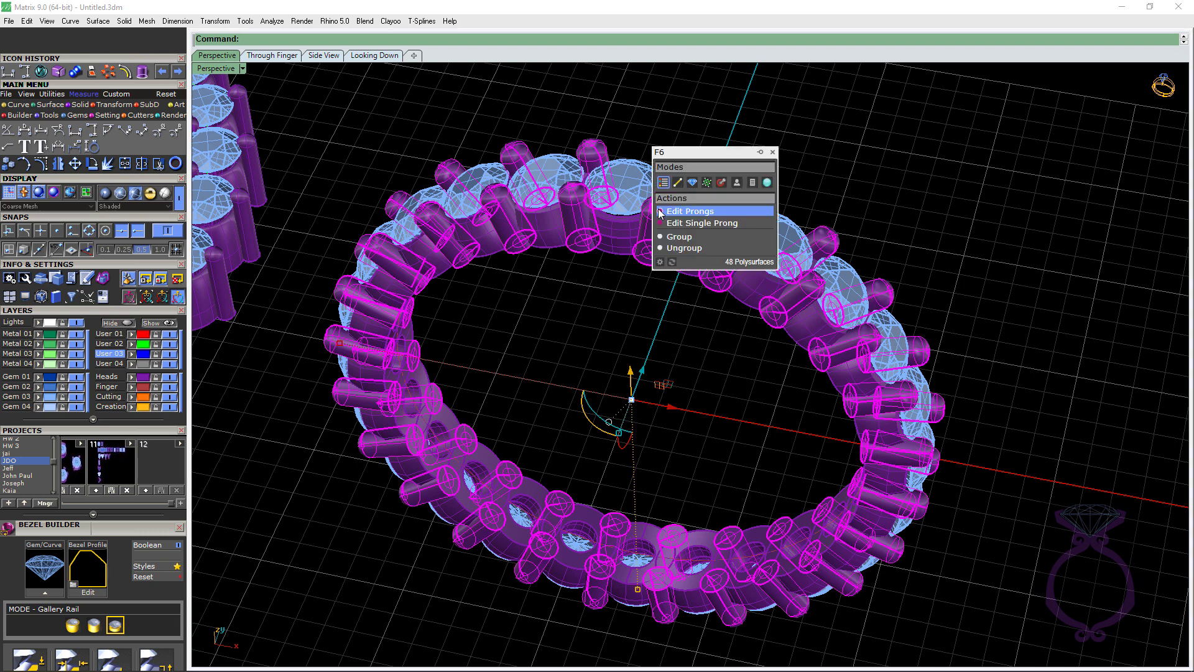
left_click(681, 218)
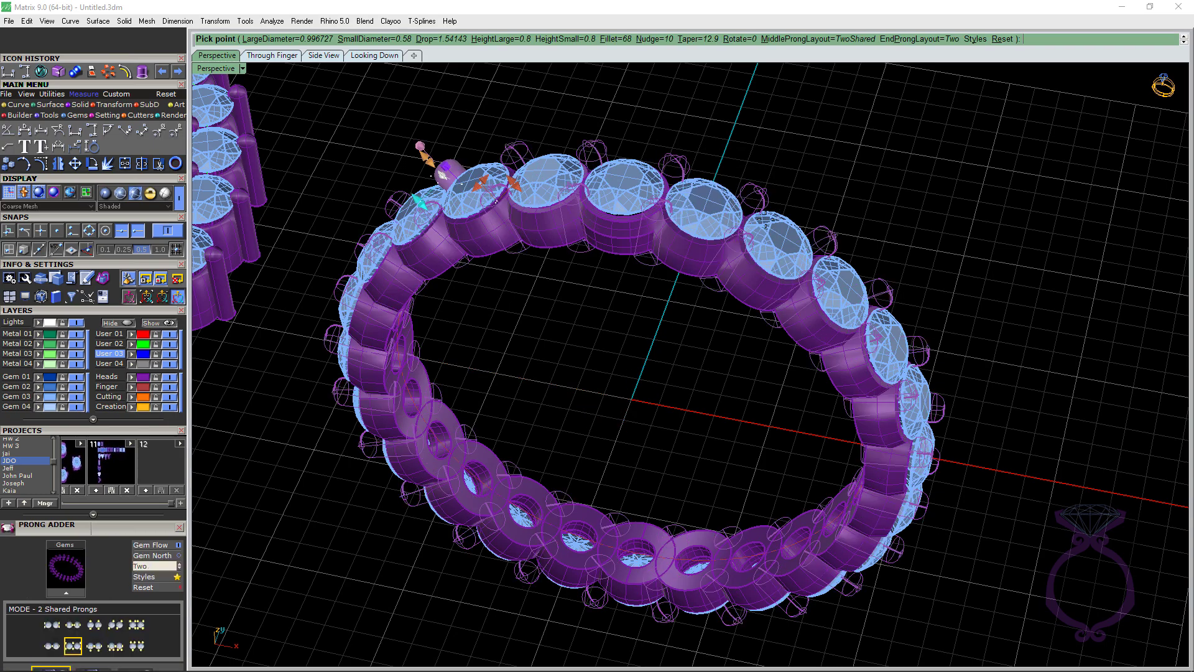
right_click_drag(746, 261, 643, 345)
scroll(640, 386, "up", 5)
scroll(640, 386, "up", 3)
right_click_drag(436, 373, 428, 384)
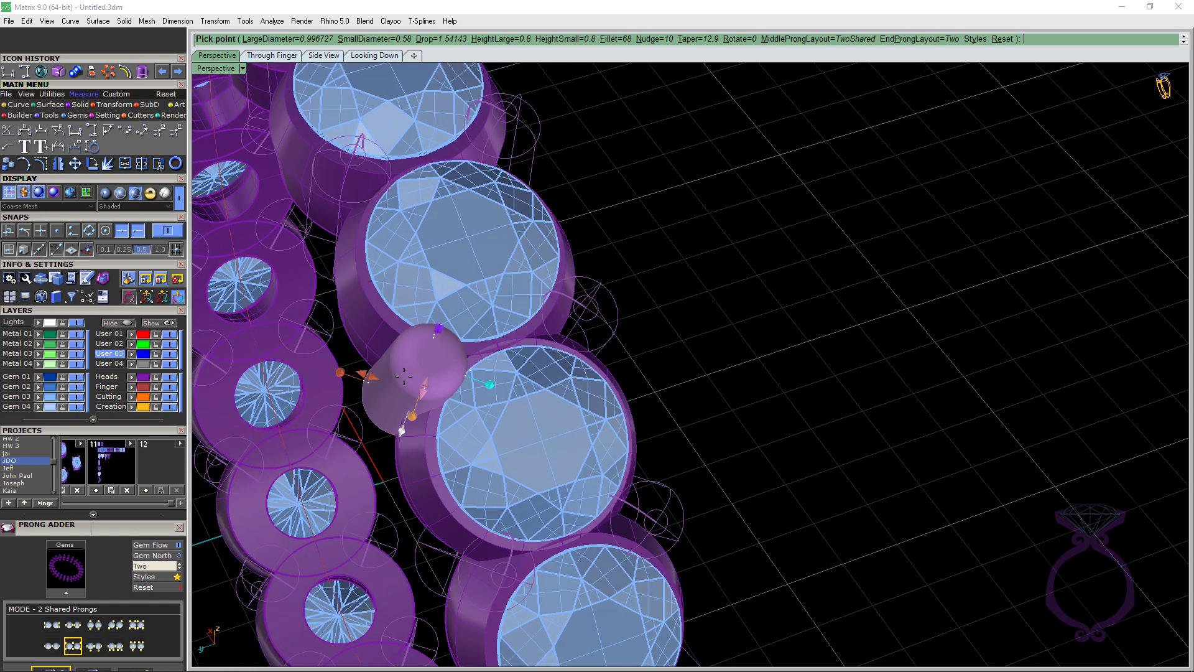
left_click_drag(428, 390, 423, 389)
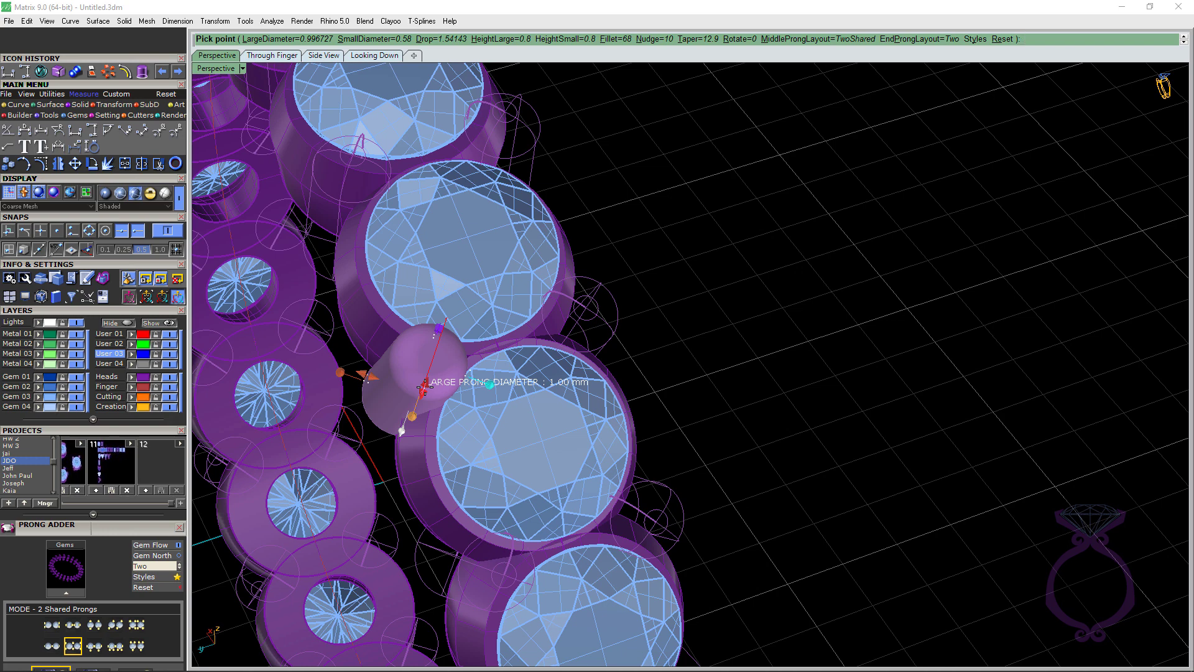
Step: Drag the large shared prong height on the band down from about 1.47 to 0.80 mm
scroll(479, 372, "down", 10)
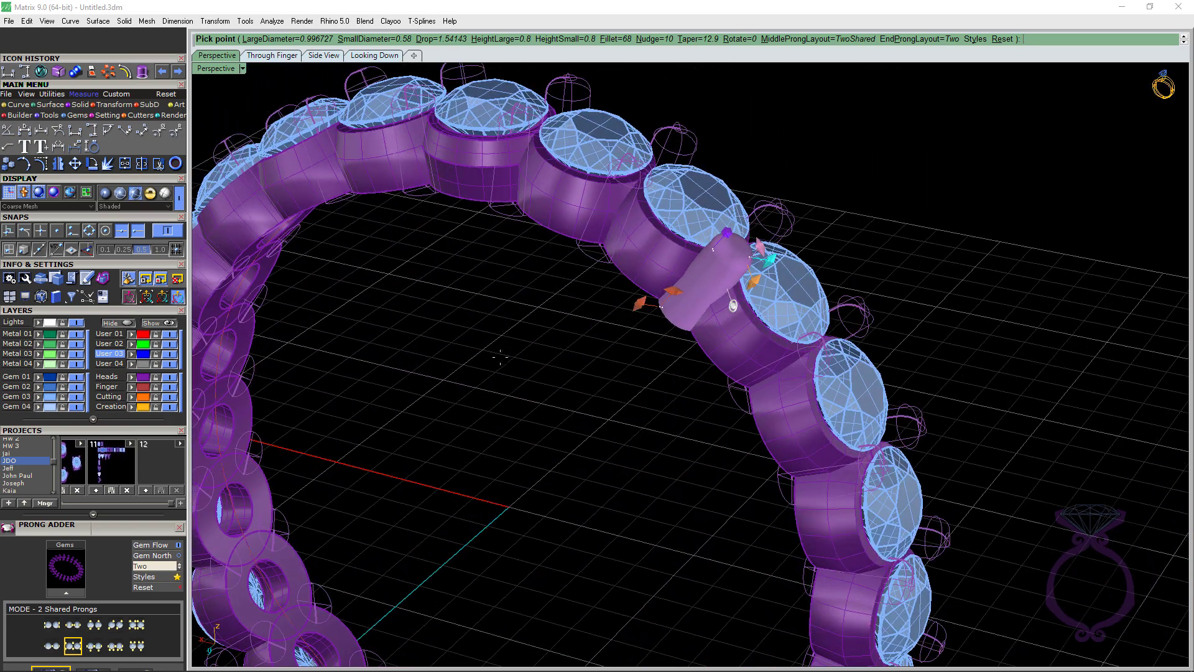
scroll(594, 330, "up", 8)
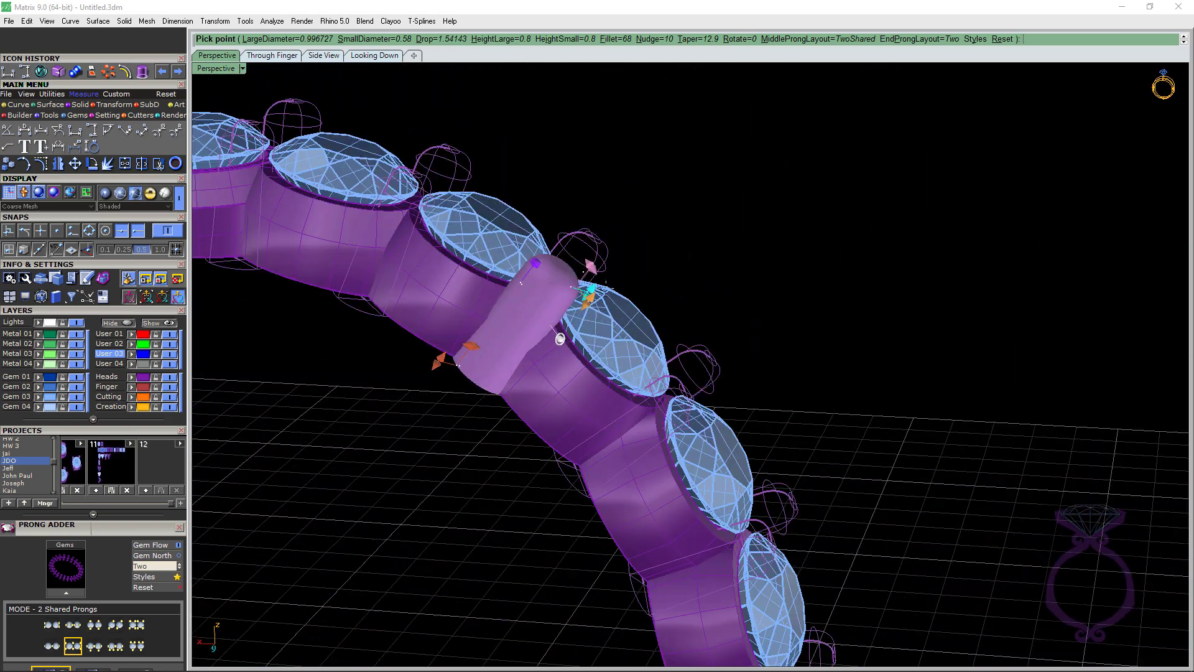
mouse_move(588, 296)
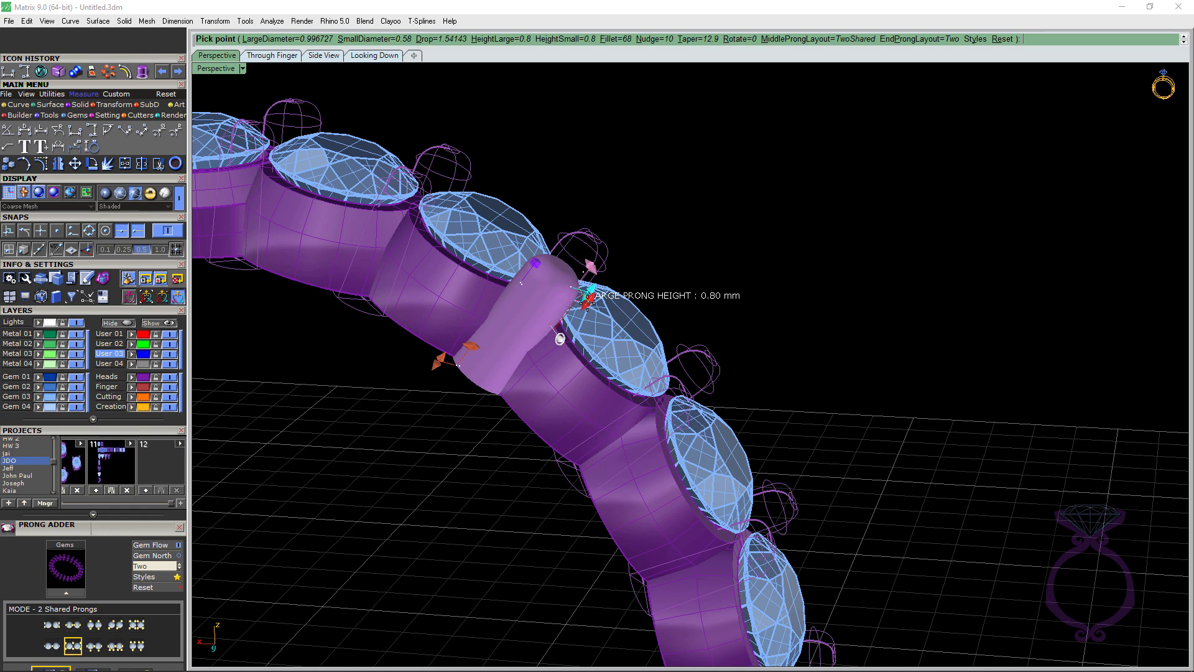
left_click_drag(587, 291, 613, 265)
scroll(613, 265, "down", 3)
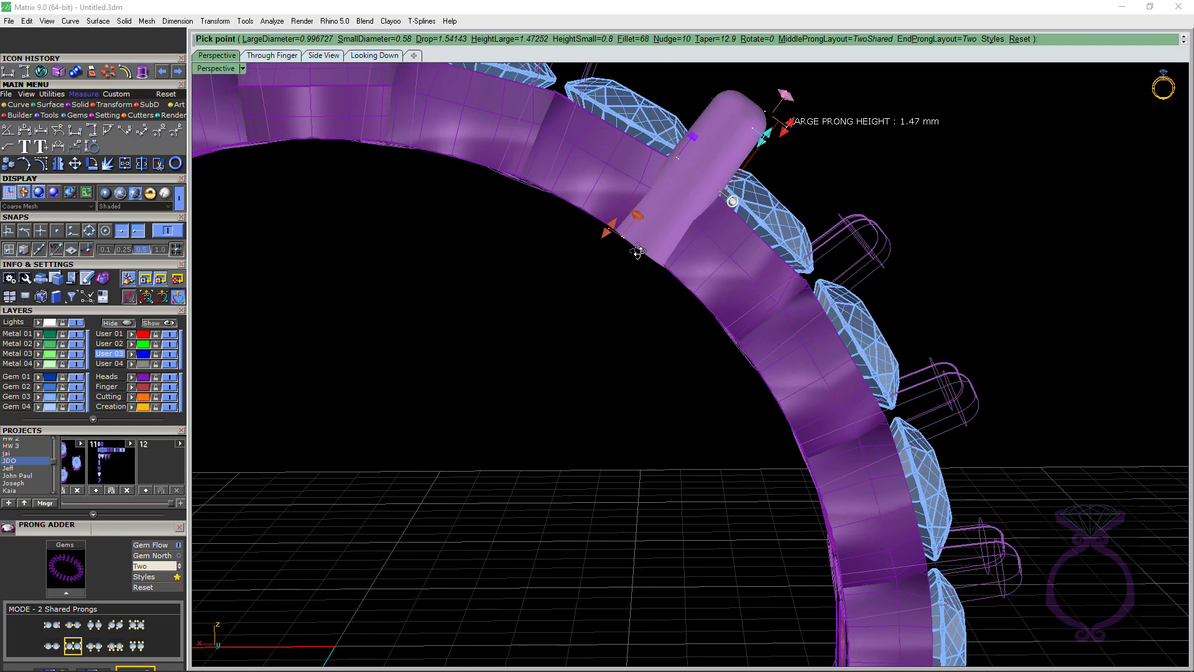
scroll(622, 264, "up", 3)
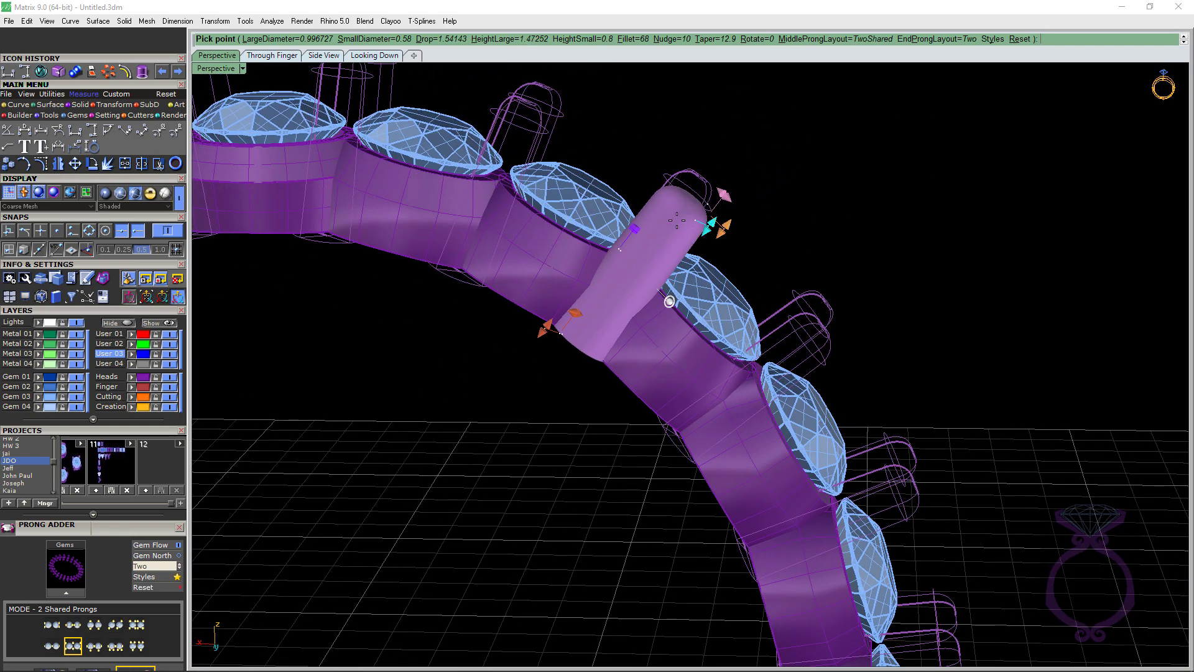
left_click_drag(729, 227, 702, 254)
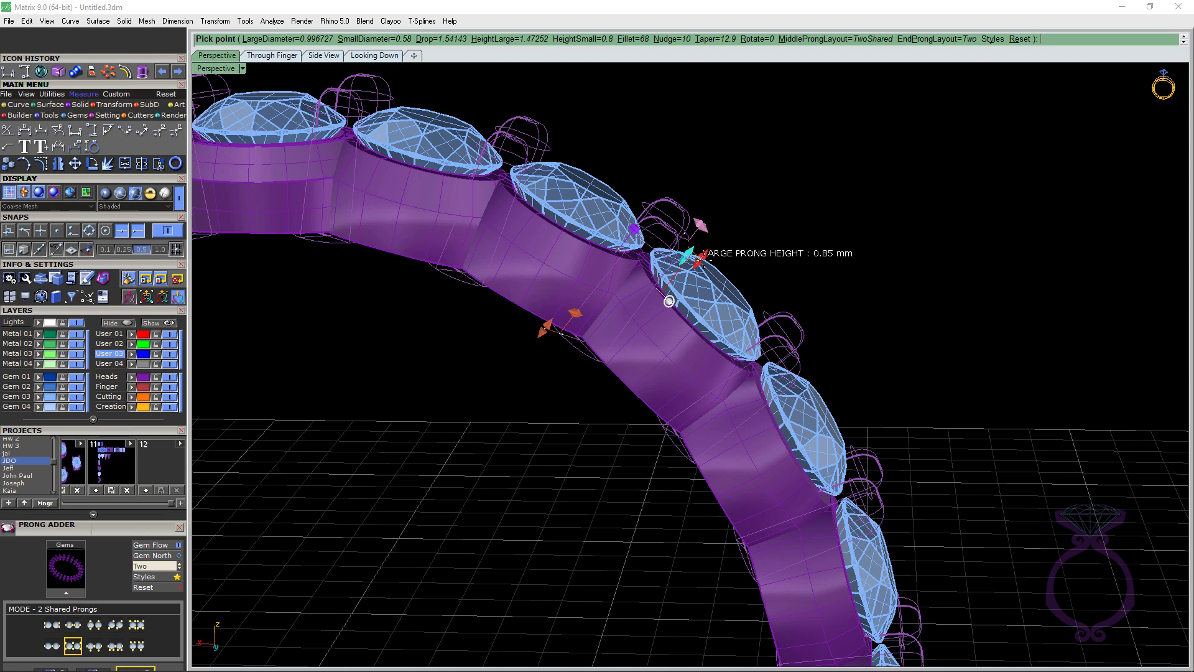
left_click_drag(703, 254, 700, 256)
scroll(696, 261, "down", 5)
right_click_drag(696, 261, 684, 270)
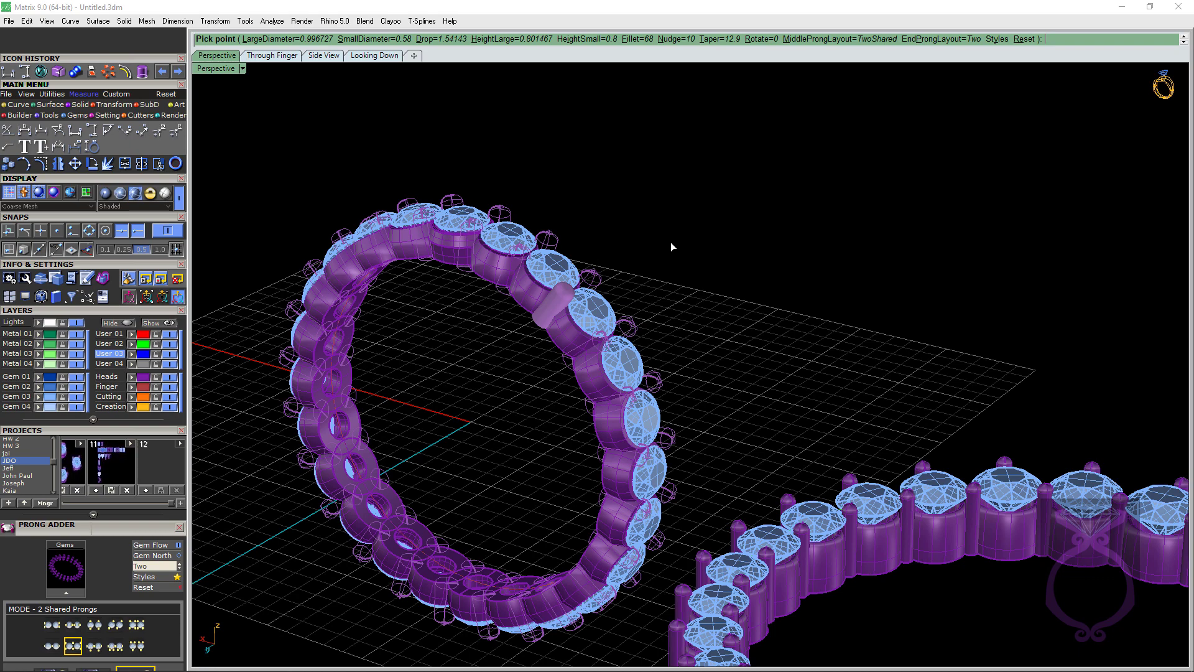
Step: Build the edited shared prongs on the band and inspect them from the front
key("Return")
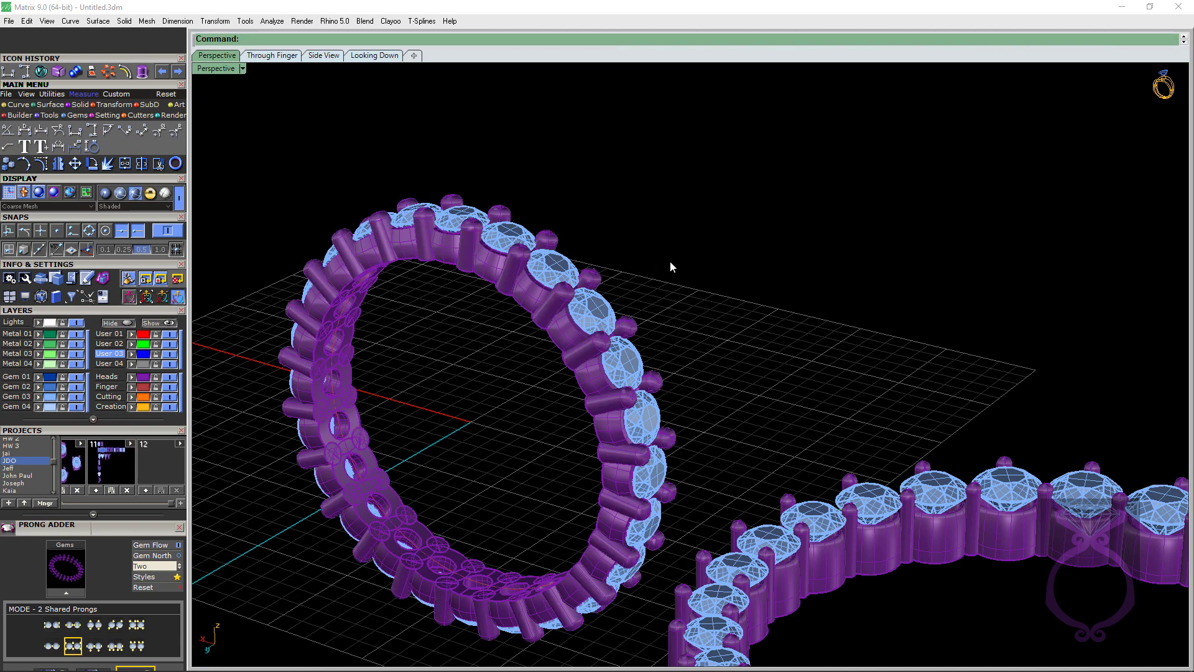
right_click_drag(692, 263, 728, 252)
mouse_move(647, 215)
right_mouse_down()
mouse_move(621, 280)
mouse_move(658, 229)
right_mouse_up()
scroll(670, 162, "up", 5)
Step: Trim all the band's prongs flush to the finger rail with Cut to Finger Rail
left_click(669, 163)
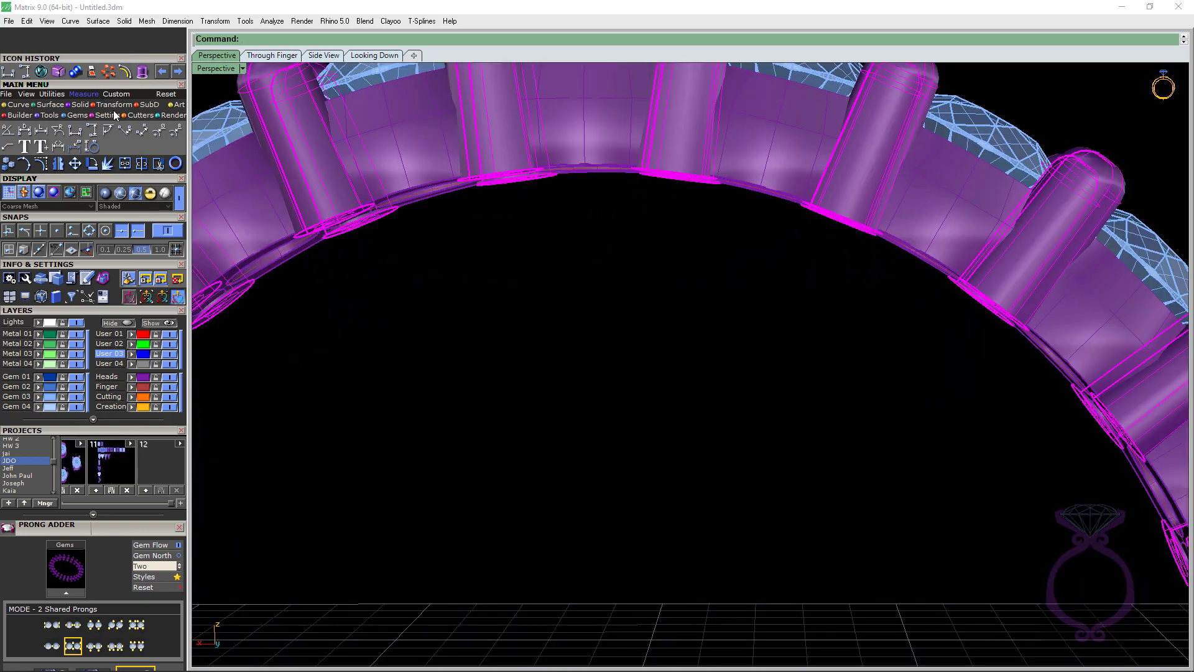
left_click(139, 115)
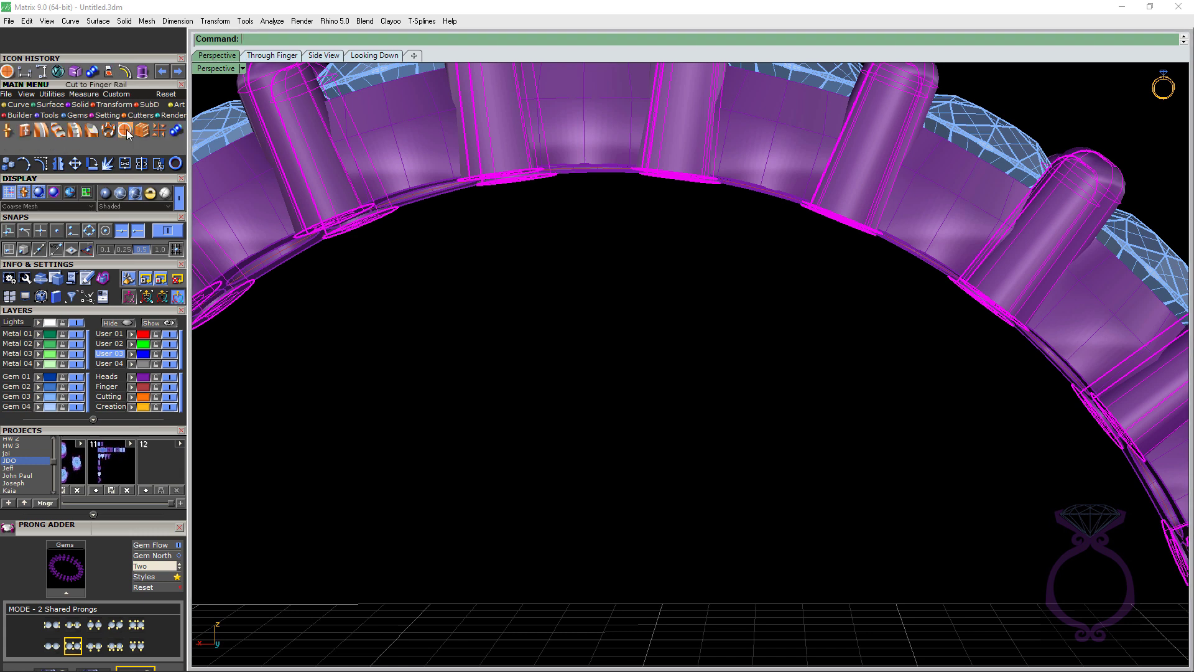
left_click(126, 129)
scroll(662, 164, "down", 5)
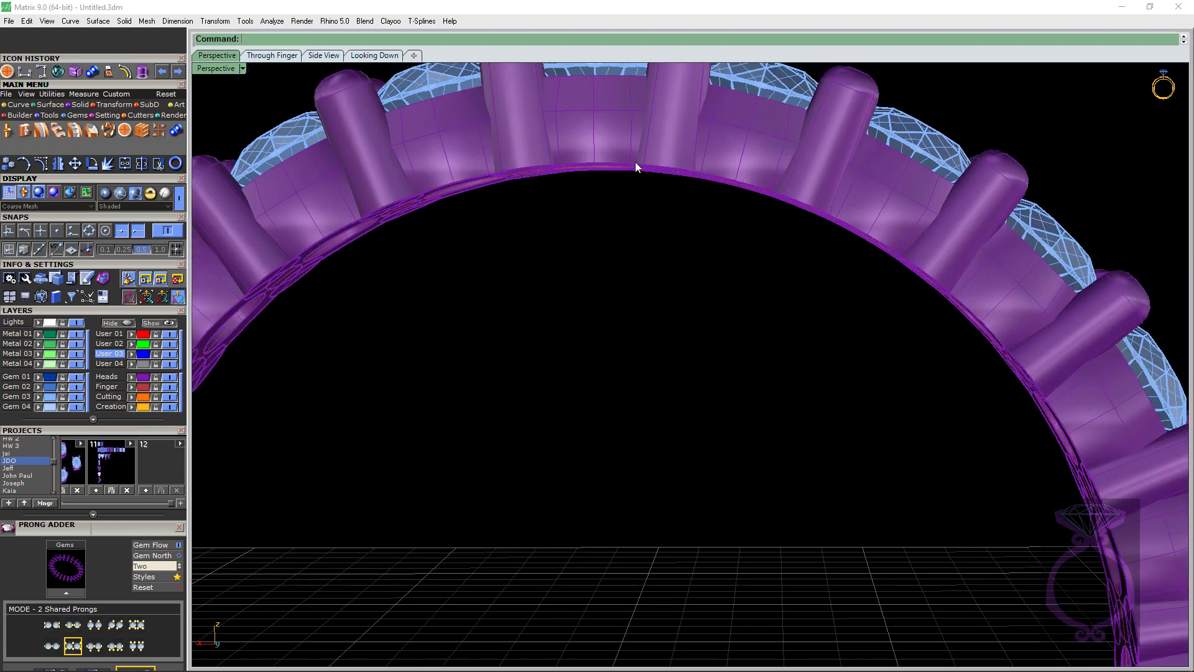
right_click_drag(693, 208, 760, 256)
scroll(800, 297, "down", 5)
scroll(771, 303, "up", 6)
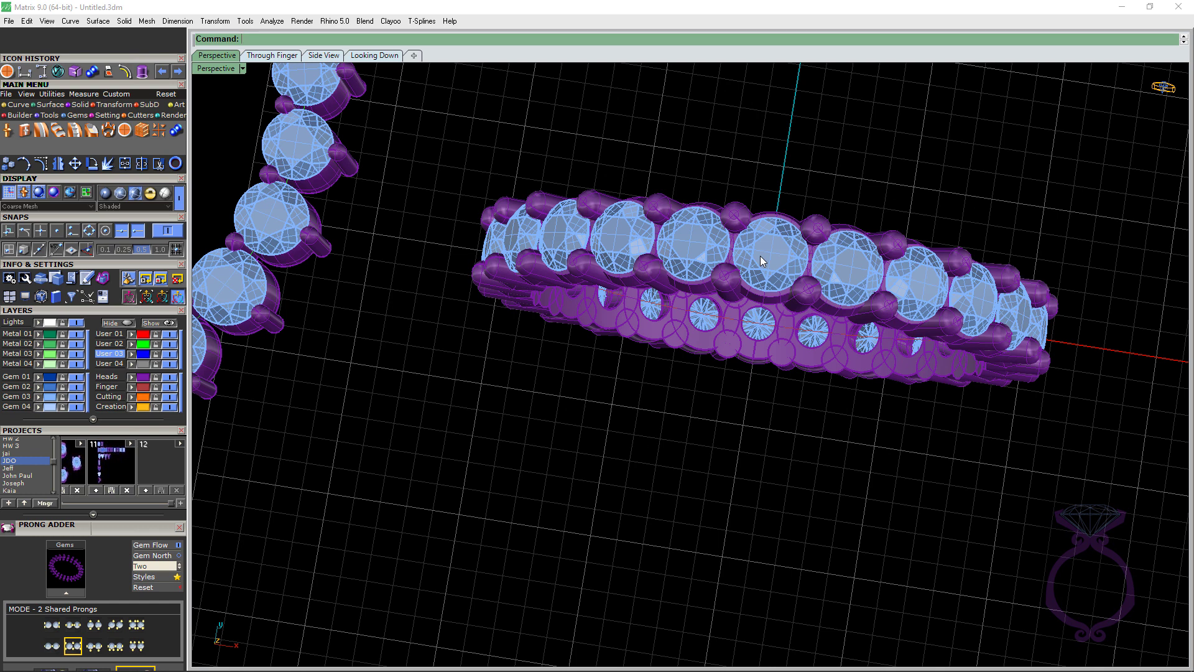
mouse_move(760, 255)
right_mouse_down()
mouse_move(790, 229)
mouse_move(506, 241)
mouse_move(862, 159)
mouse_move(945, 192)
right_mouse_up()
scroll(610, 286, "up", 5)
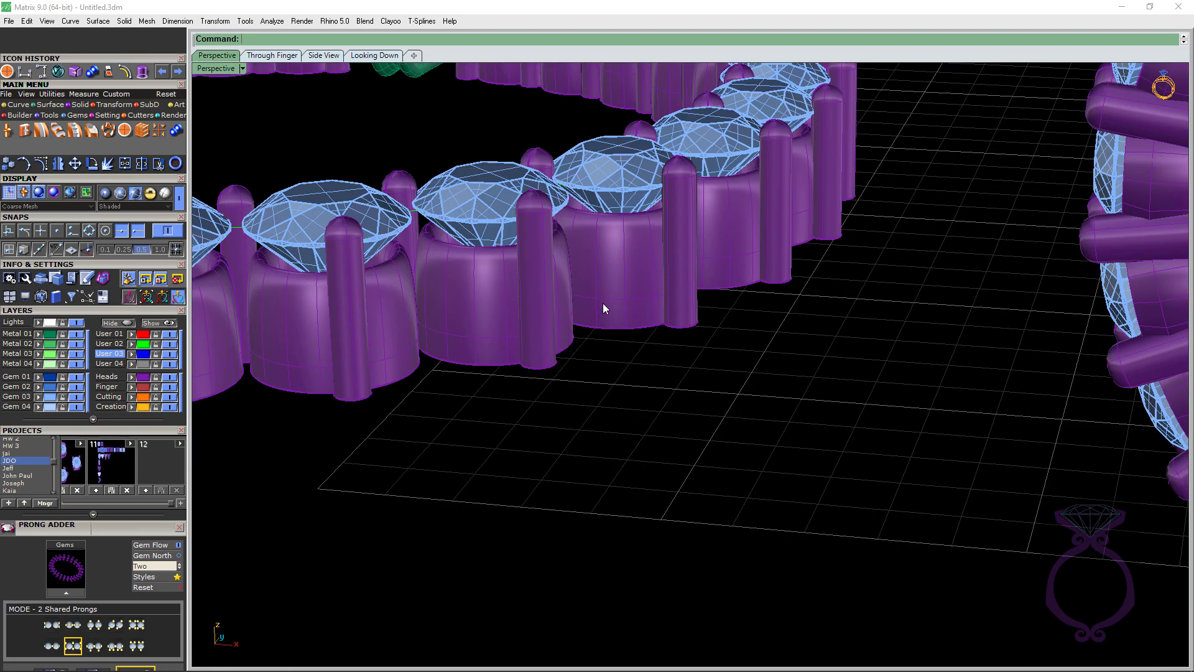
right_click_drag(616, 294, 562, 415)
scroll(554, 373, "up", 5)
scroll(548, 341, "down", 3)
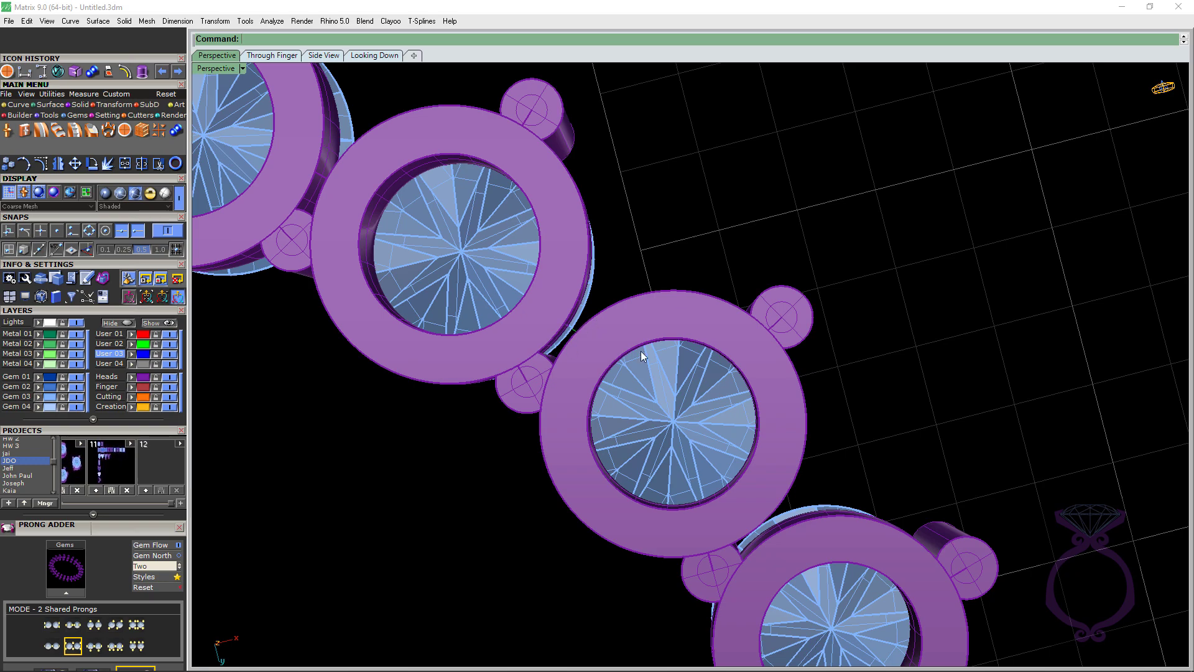
right_click_drag(599, 325, 561, 263)
scroll(612, 314, "up", 3)
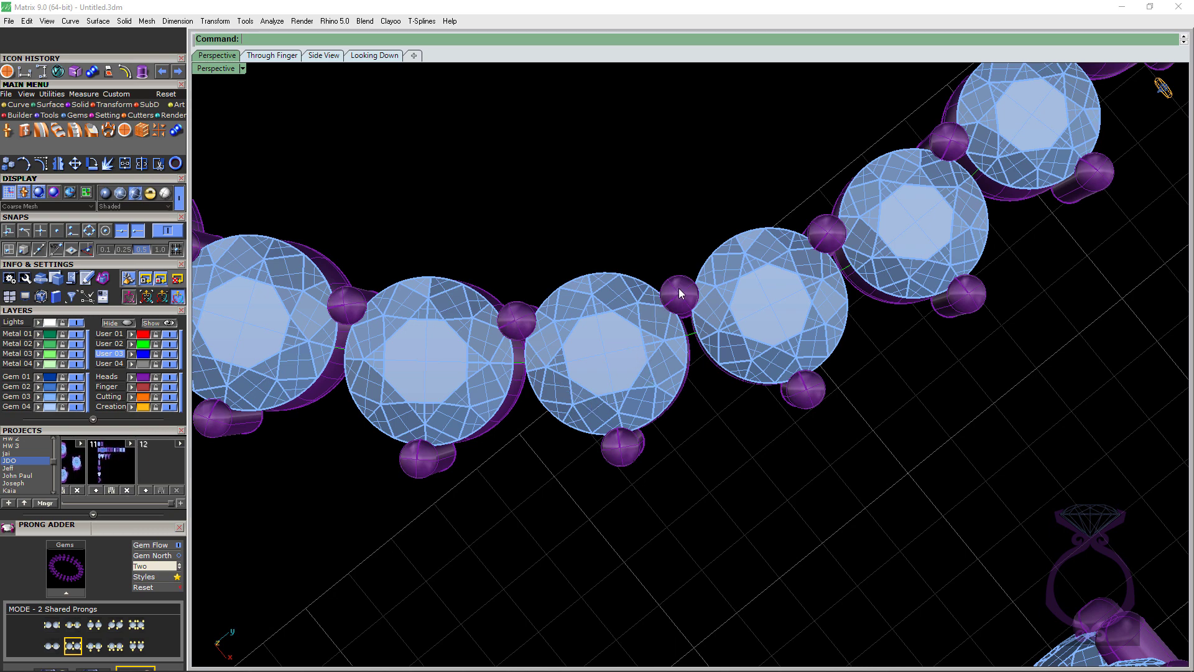
right_click_drag(678, 289, 629, 206)
right_click_drag(636, 154, 755, 304)
scroll(632, 185, "down", 5)
scroll(633, 184, "up", 3)
scroll(647, 197, "down", 1)
right_click_drag(647, 197, 553, 284)
scroll(404, 336, "up", 5)
right_click_drag(469, 326, 549, 235)
scroll(662, 365, "down", 5)
scroll(494, 136, "up", 5)
Step: Select the prongs and reopen them with F6 > Edit Prongs (1 Shared 1 Side, 0.70 mm diameter)
left_click(507, 185)
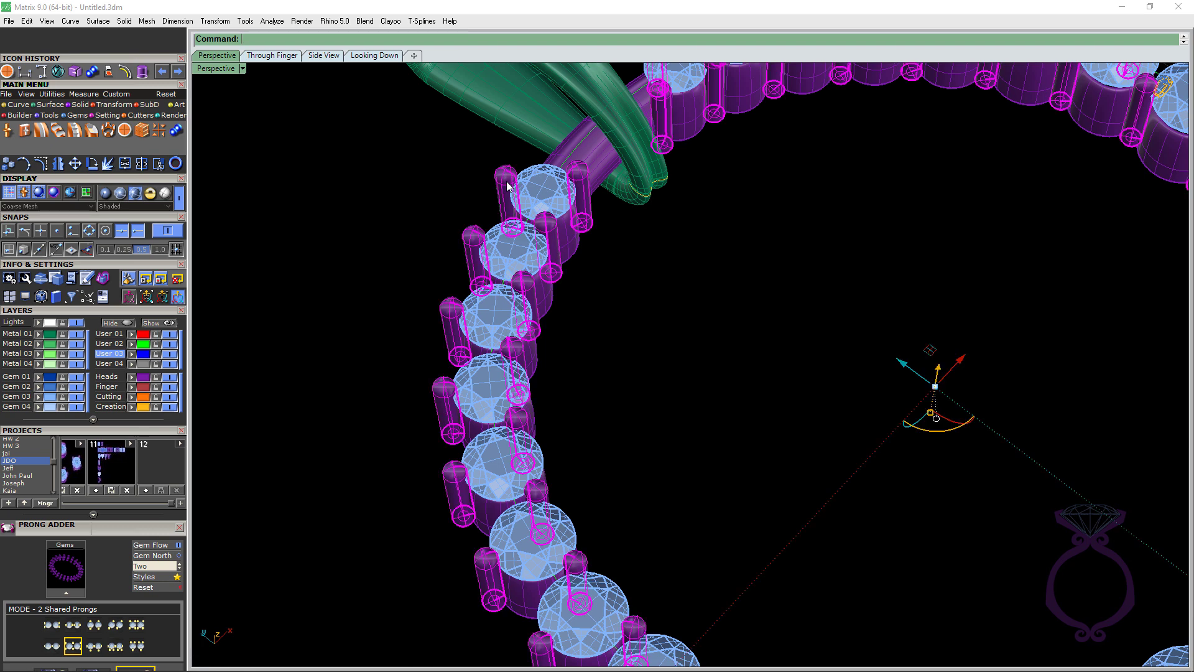
key("F6")
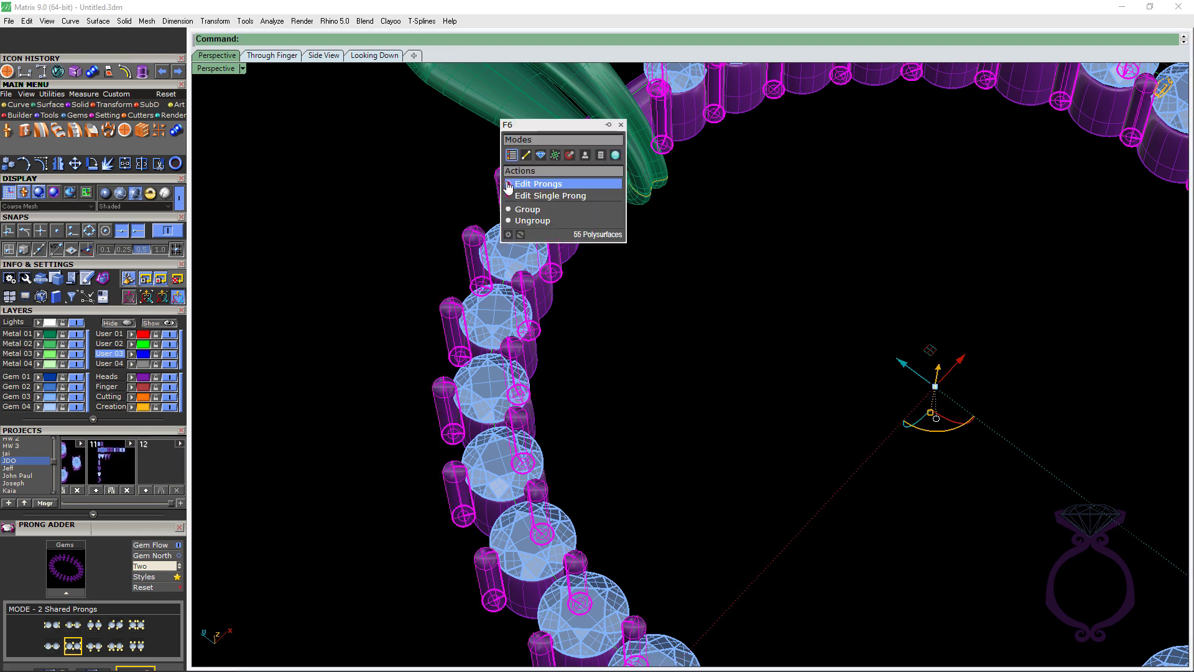
left_click(532, 184)
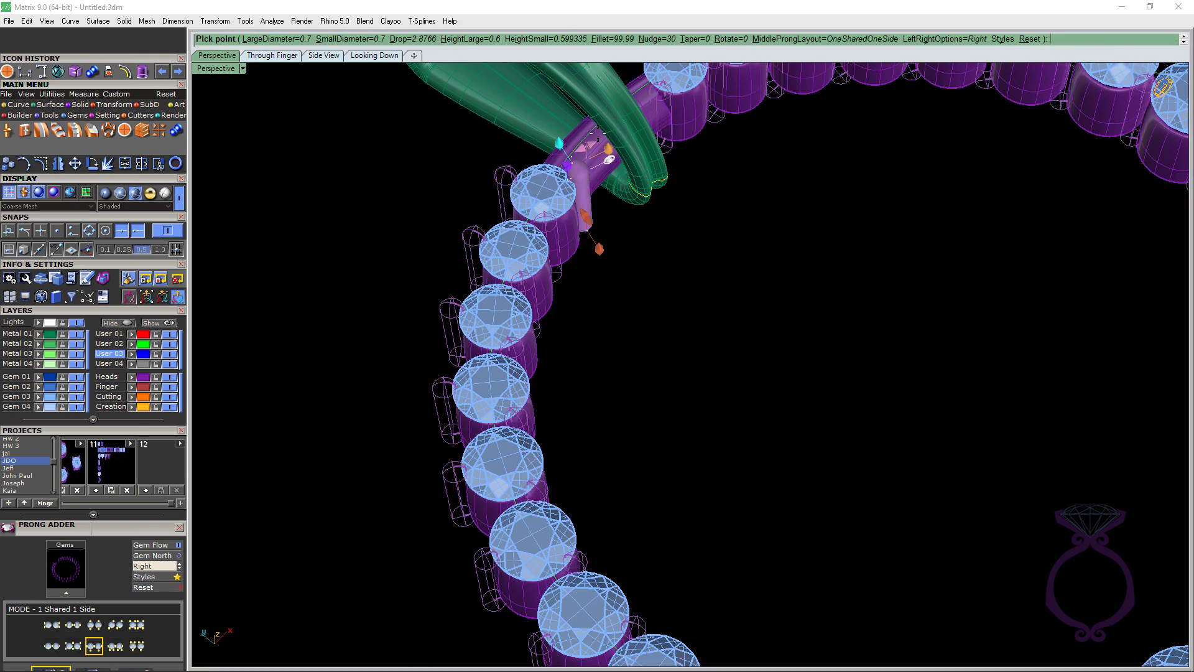
scroll(581, 165, "up", 5)
mouse_move(583, 166)
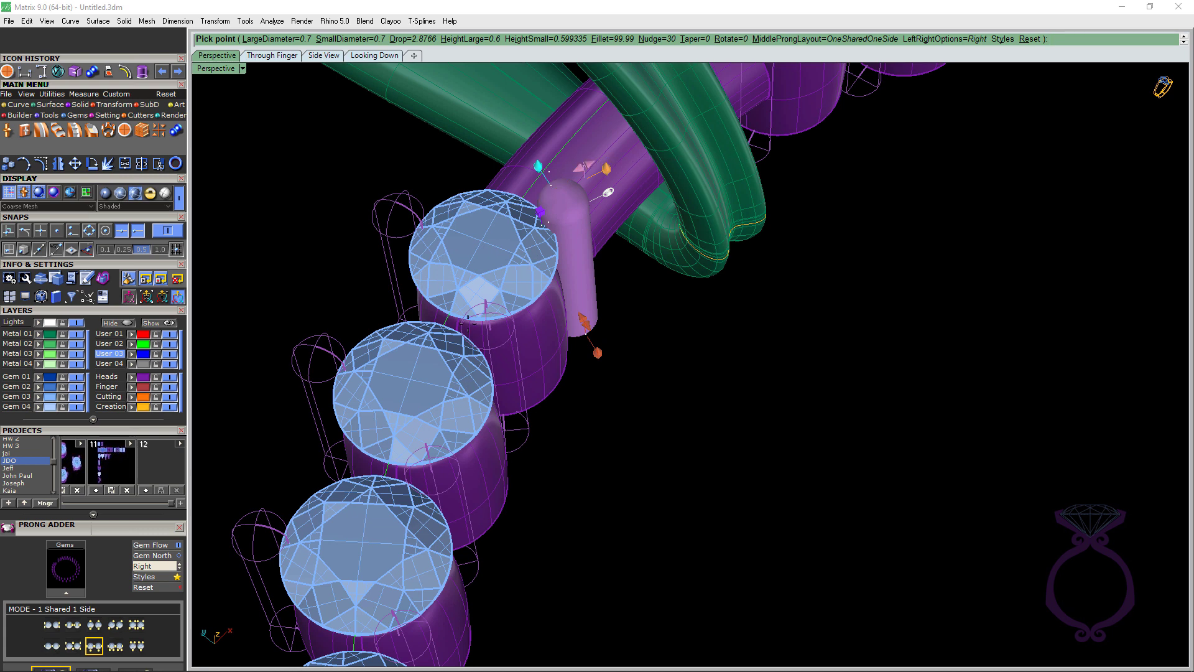
scroll(516, 190, "down", 5)
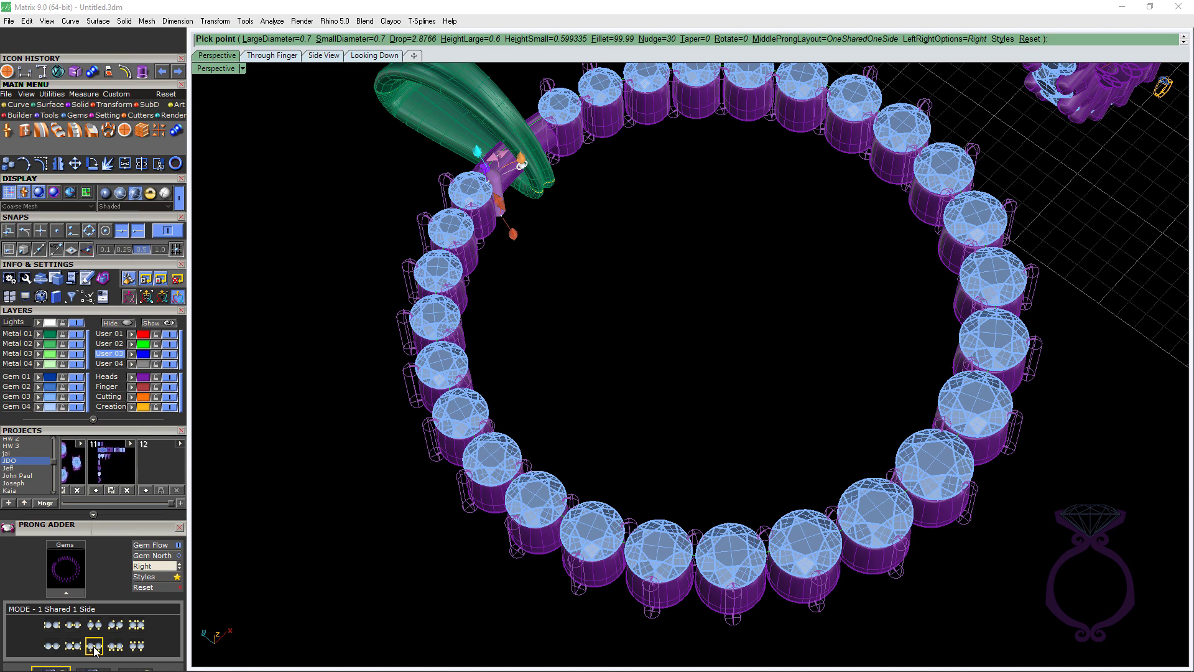
Step: Switch to 4 Prongs, with about 0.58 mm large and 0.50 mm small prong diameters
left_click(137, 624)
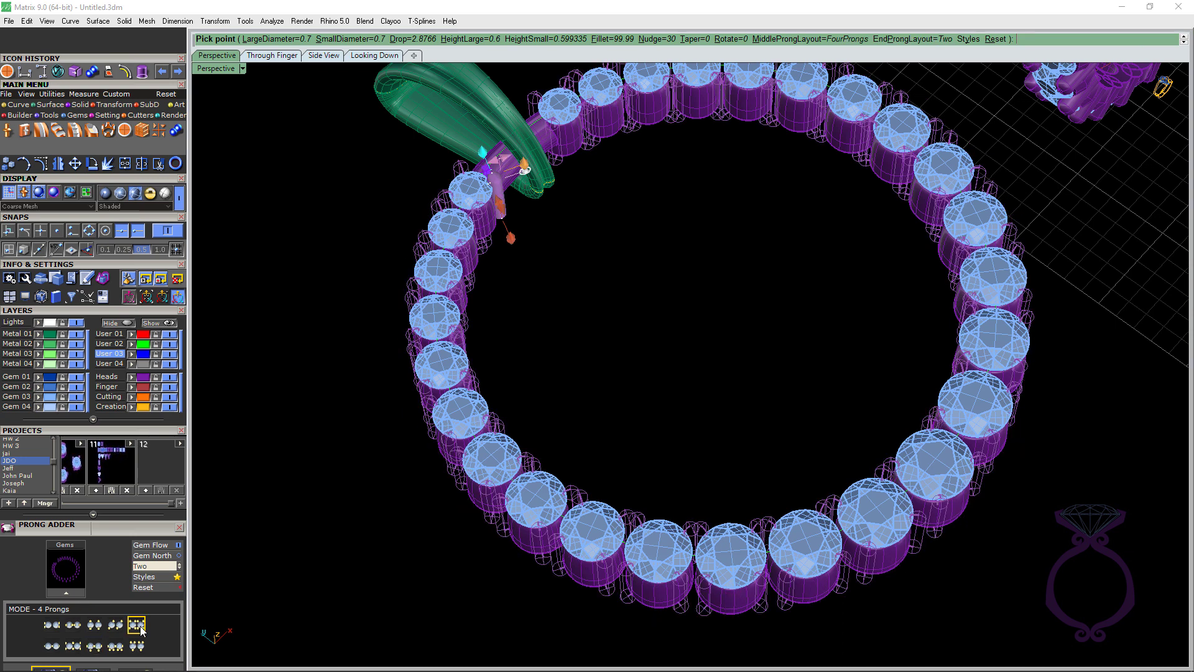
scroll(468, 255, "up", 8)
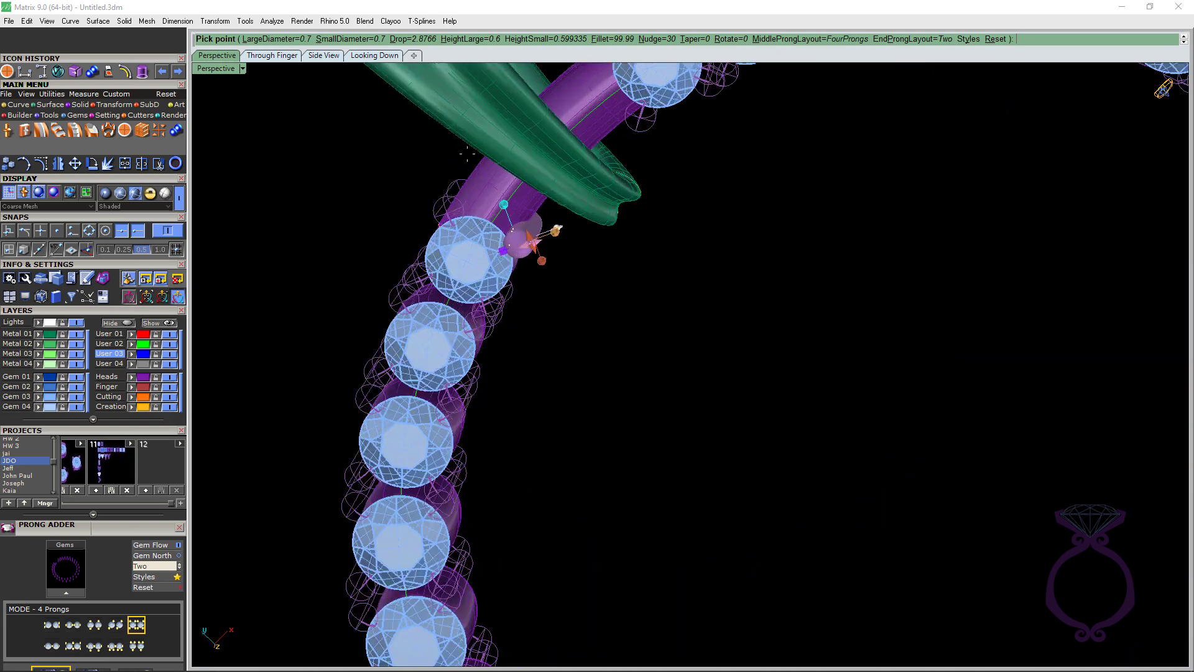
scroll(525, 171, "up", 5)
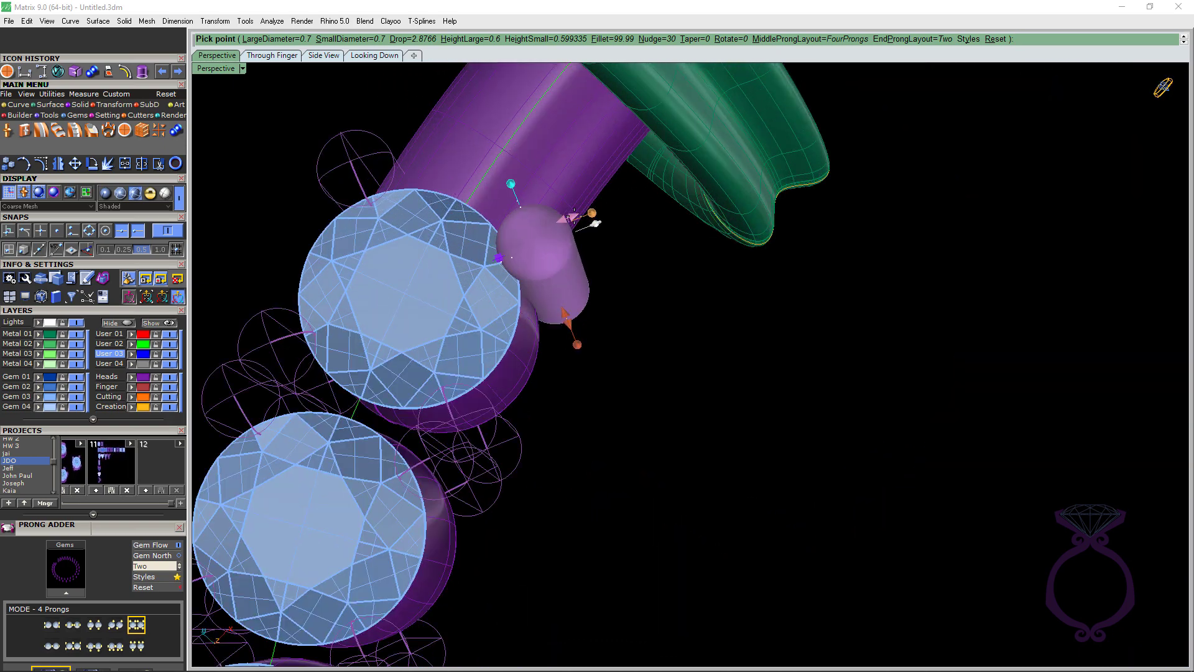
mouse_move(564, 218)
left_click_drag(564, 219, 543, 224)
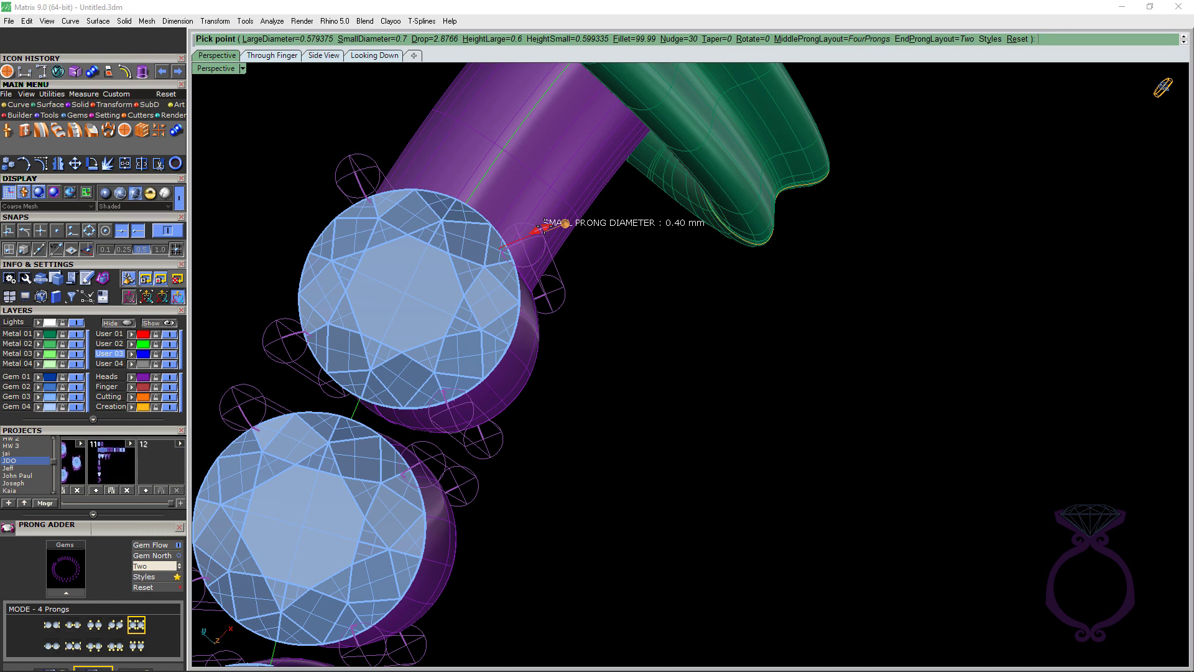
left_click_drag(544, 224, 547, 227)
Step: Shorten the small prongs to about 0.50 mm height and check the heads from below
scroll(547, 227, "down", 5)
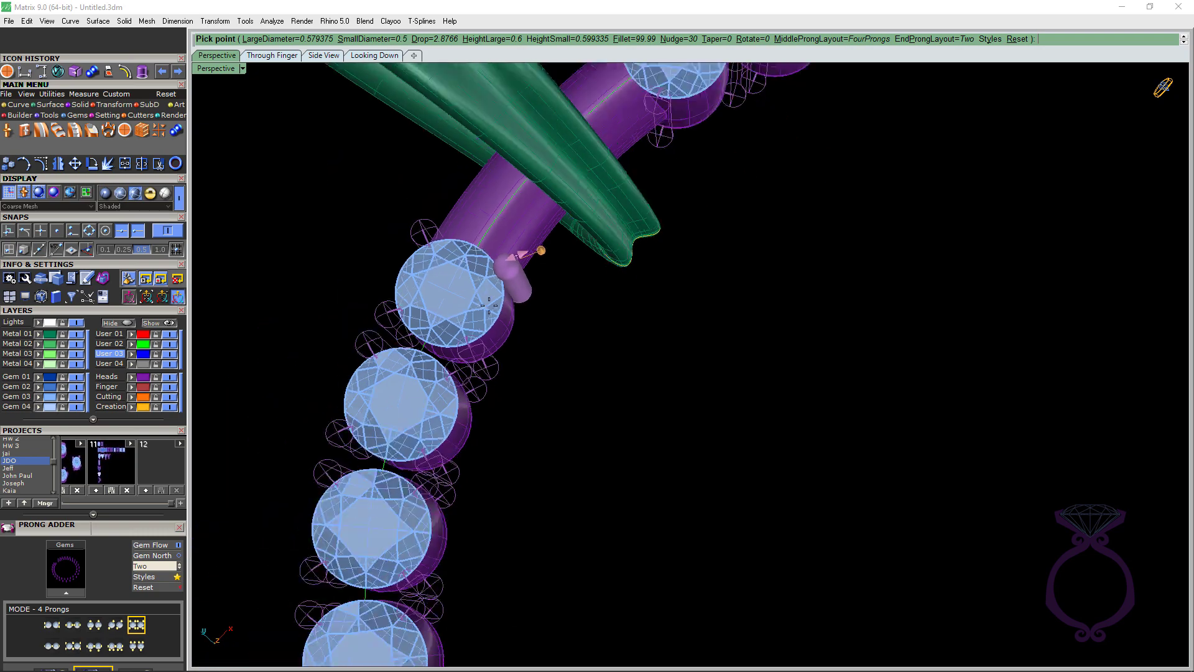
right_click_drag(534, 242, 517, 168)
scroll(522, 169, "up", 10)
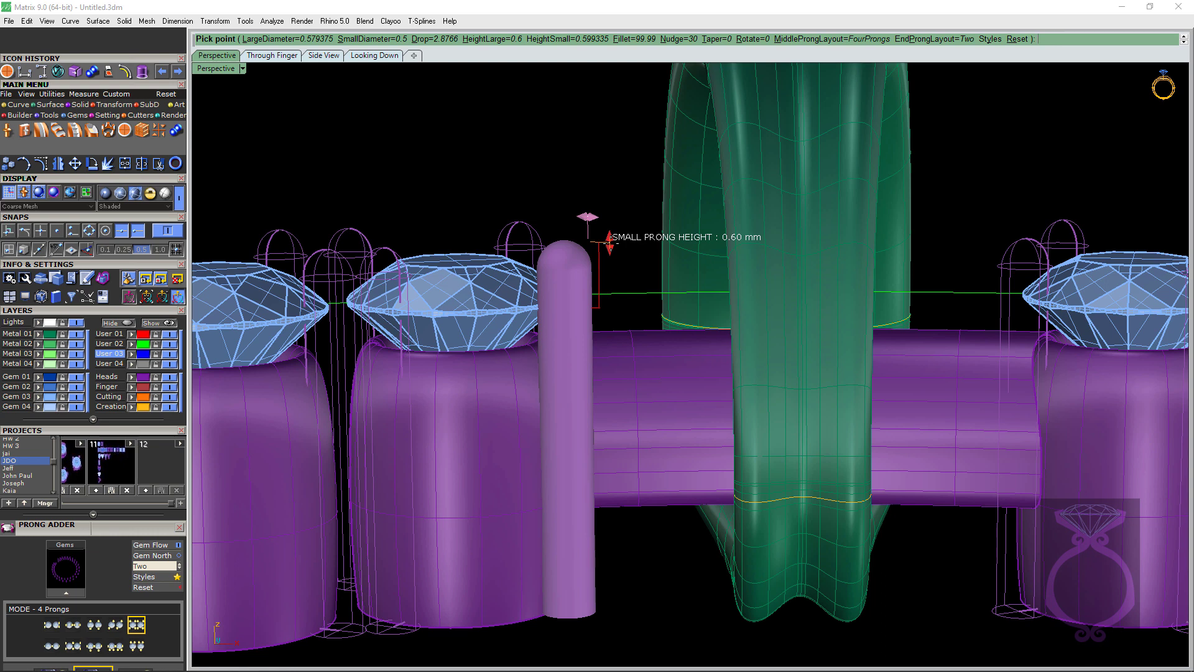
left_click_drag(608, 242, 610, 252)
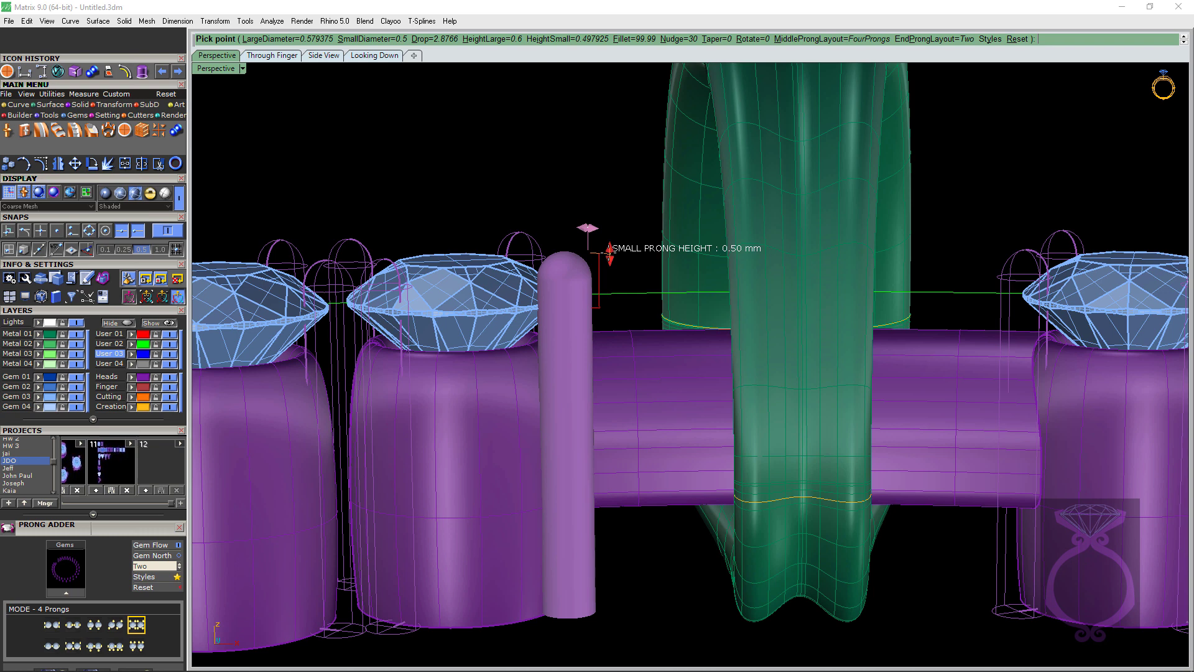
scroll(562, 234, "down", 6)
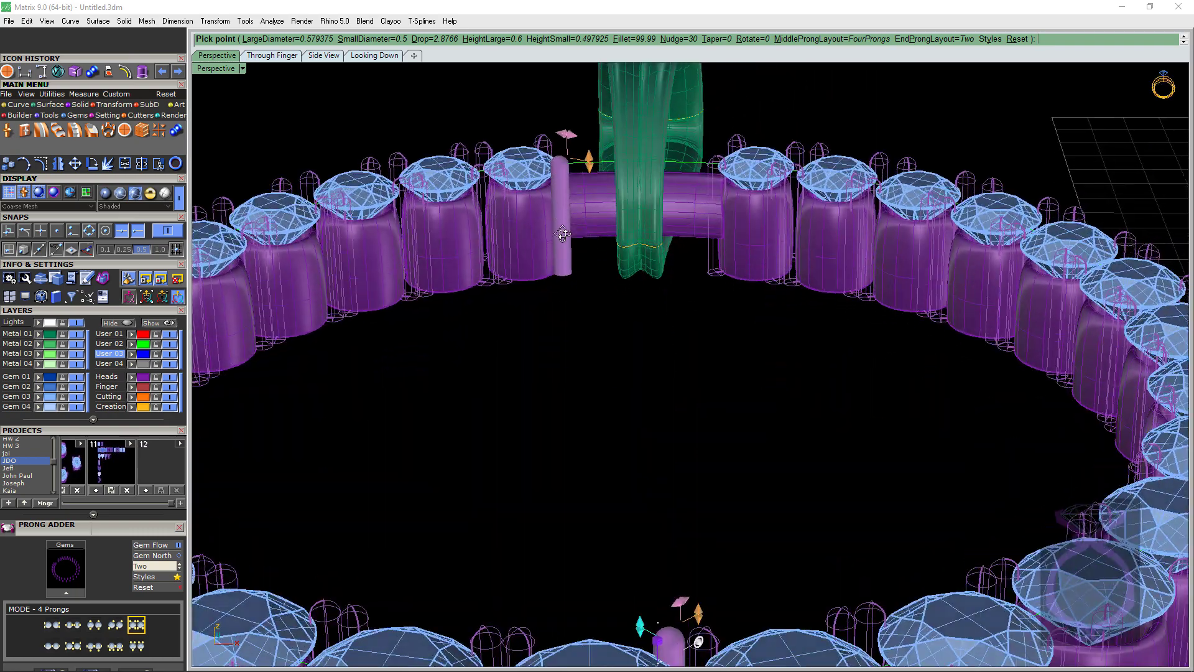
right_click_drag(563, 234, 477, 311)
right_click_drag(548, 293, 547, 173)
right_click_drag(558, 617, 560, 545)
scroll(561, 545, "up", 5)
Step: Accept the pendant's four-prong settings and inspect the new prongs up close
right_click(532, 439)
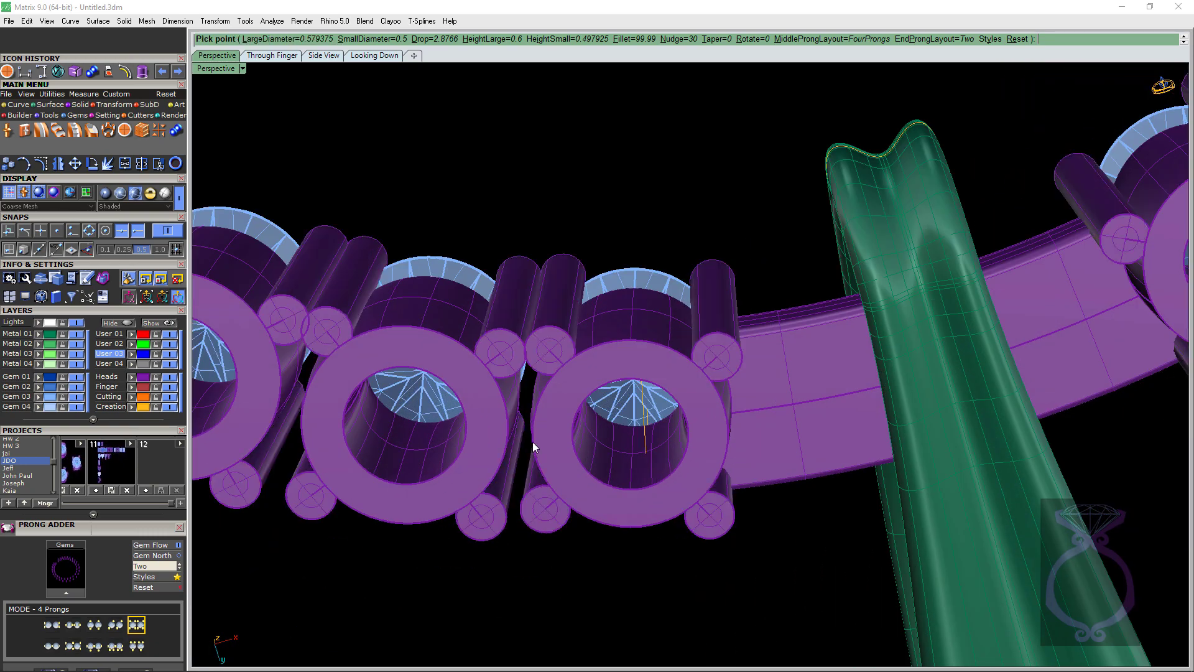
right_click_drag(526, 431, 544, 252)
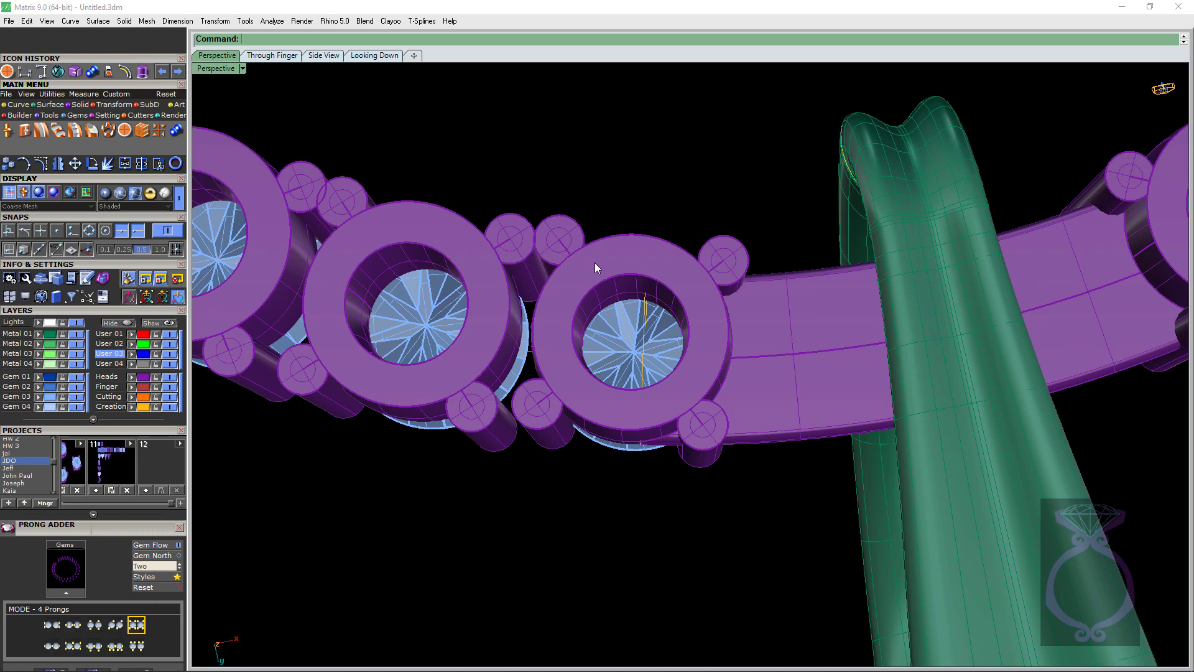
right_click_drag(594, 264, 531, 323)
Step: Turn one stone's head into a Gallery Rail bezel scaled to 119.3%
left_click(531, 324)
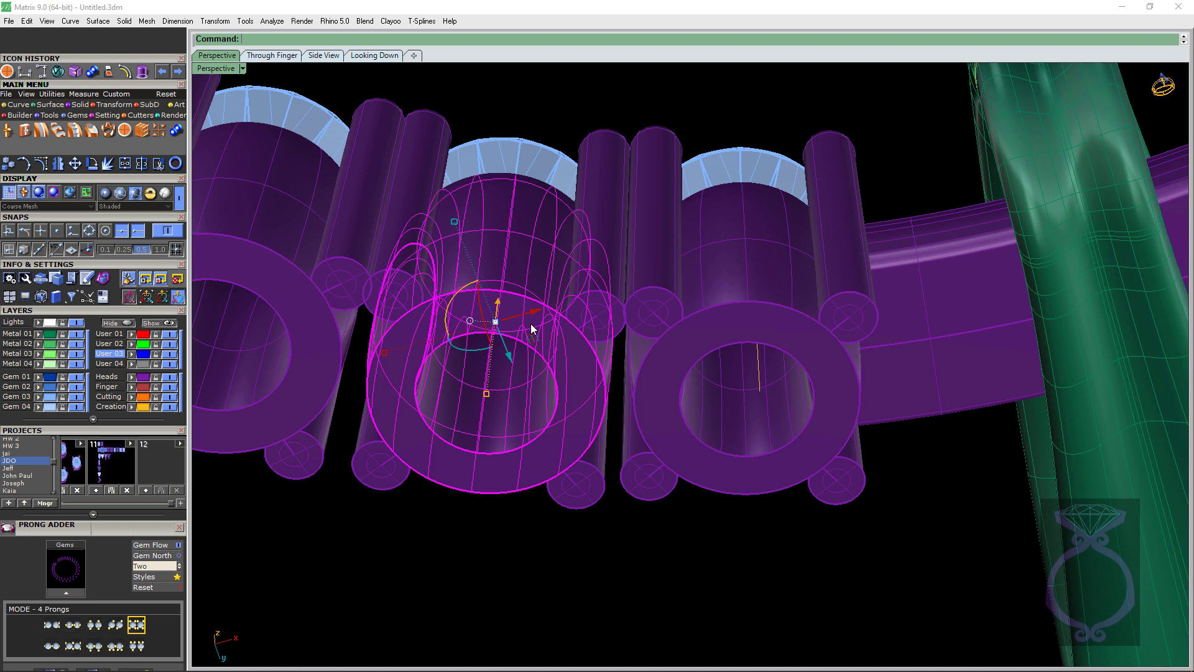
right_click(531, 324)
left_click(551, 330)
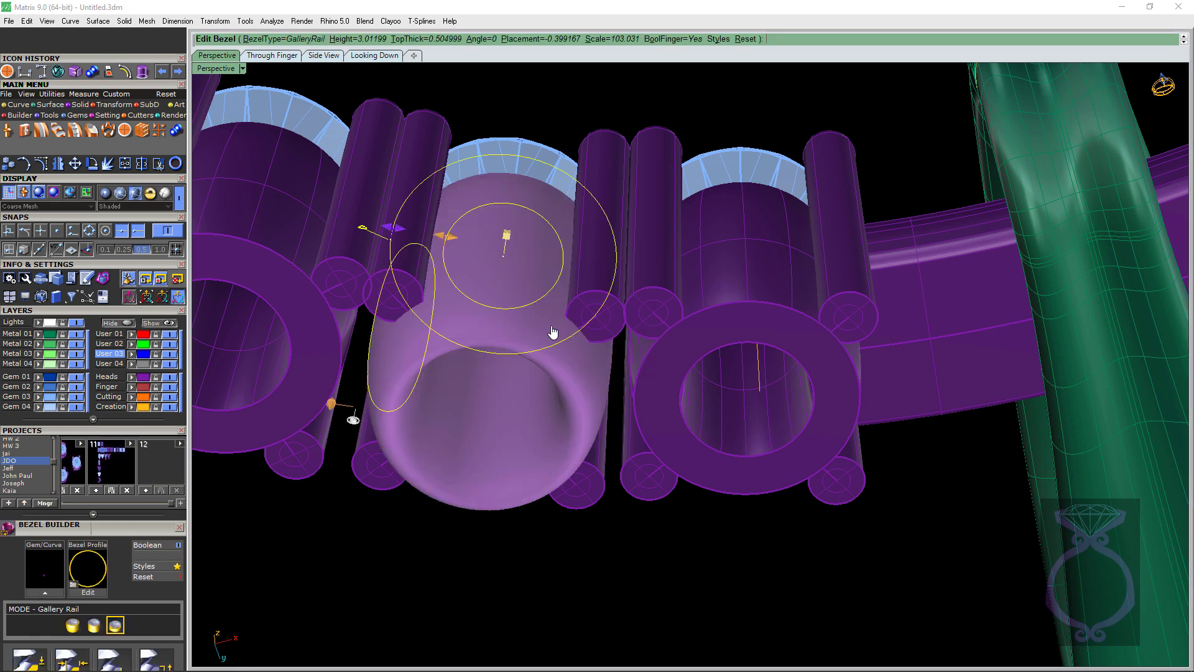
mouse_move(390, 228)
left_mouse_down()
mouse_move(357, 226)
mouse_move(374, 226)
left_mouse_up()
right_click(379, 233)
right_click_drag(375, 229, 547, 333)
left_click(452, 287)
left_click(545, 519)
scroll(534, 262, "up", 3)
scroll(562, 245, "up", 3)
right_click_drag(575, 247, 589, 381)
scroll(566, 238, "down", 3)
right_click_drag(565, 234, 525, 408)
scroll(524, 408, "up", 5)
right_click_drag(517, 351, 506, 301)
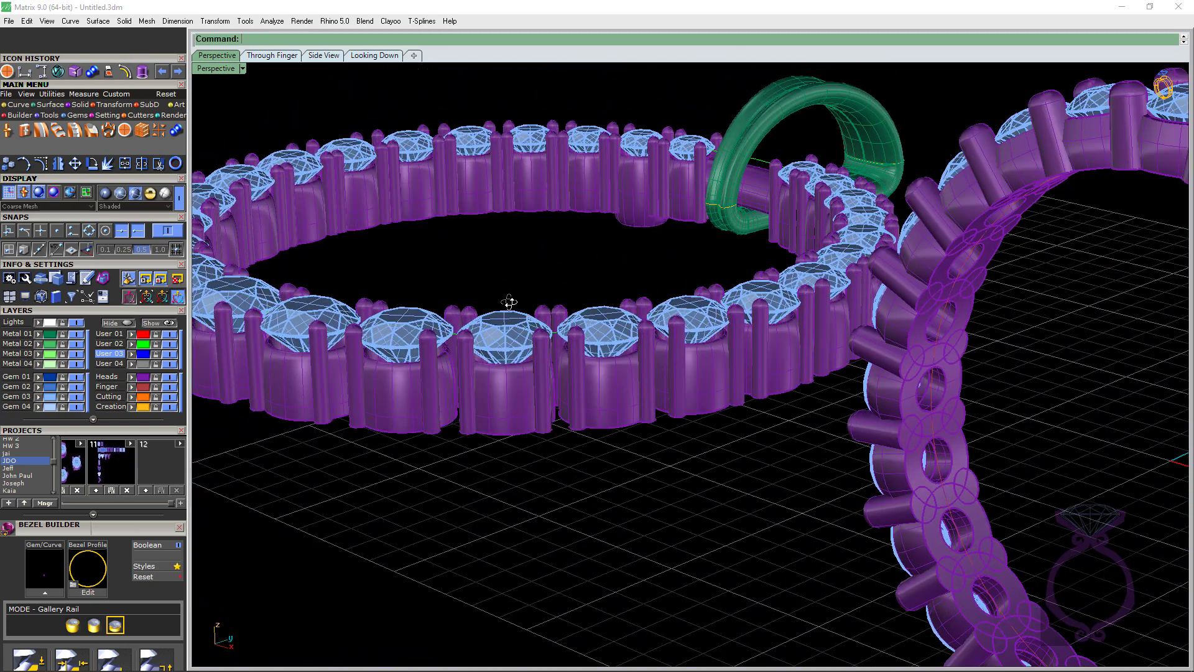
scroll(537, 312, "up", 3)
scroll(595, 253, "down", 3)
right_click_drag(595, 253, 548, 365)
scroll(564, 334, "down", 3)
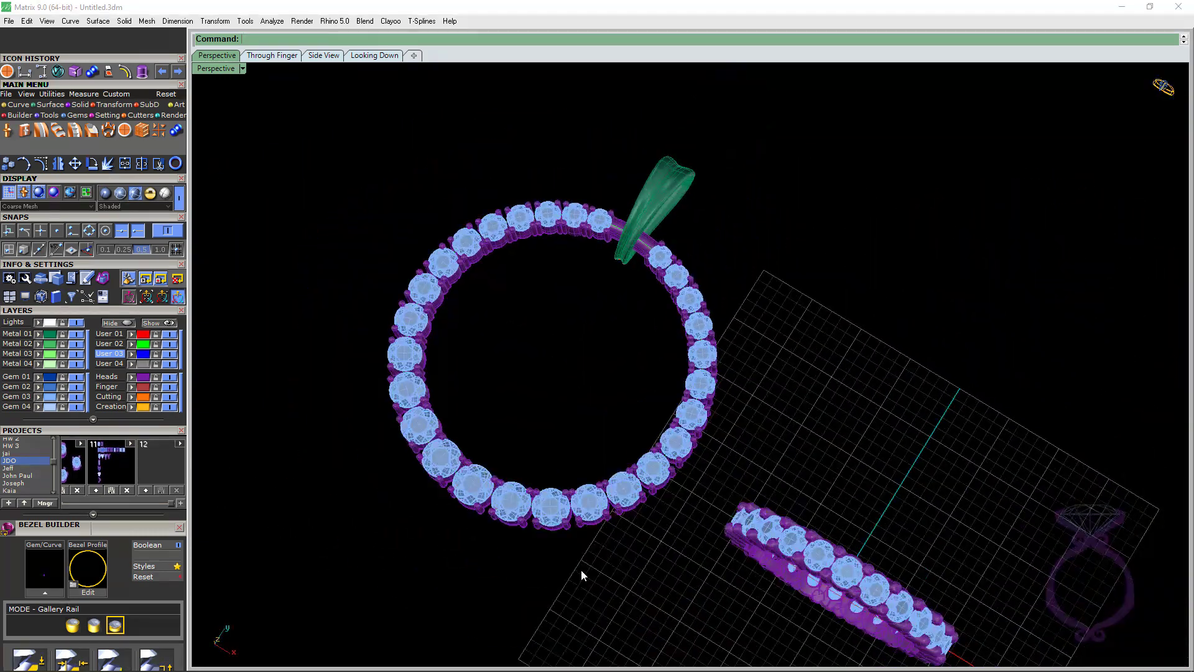
scroll(588, 496, "up", 3)
scroll(587, 480, "down", 2)
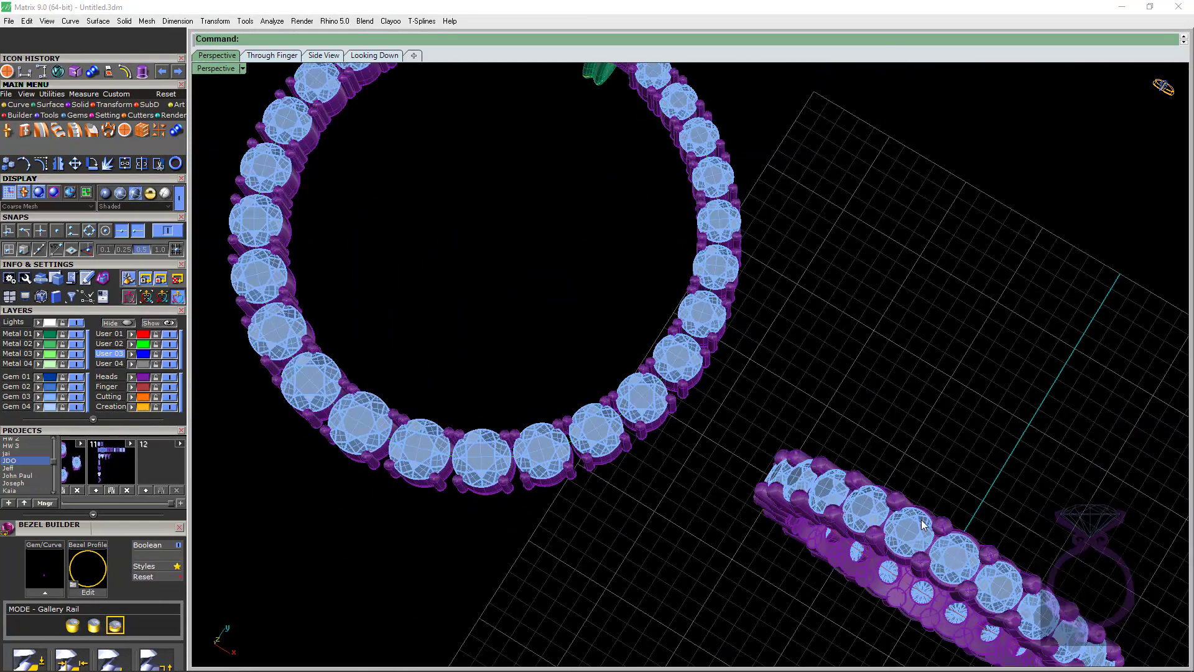
scroll(922, 523, "up", 3)
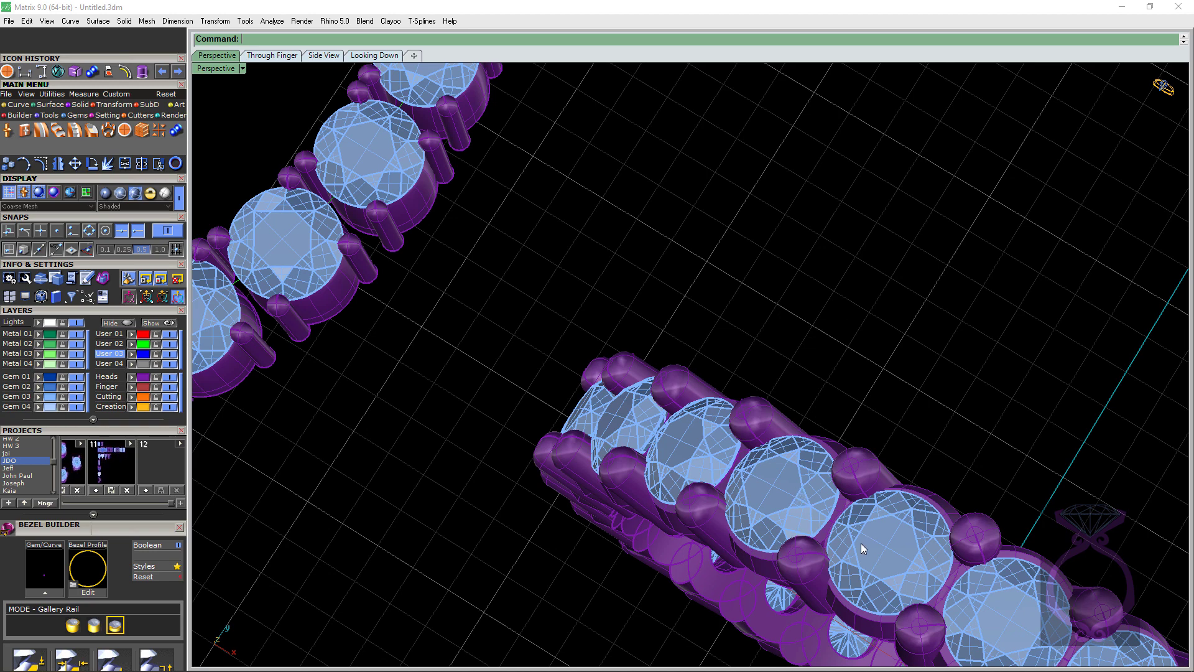
scroll(861, 543, "down", 10)
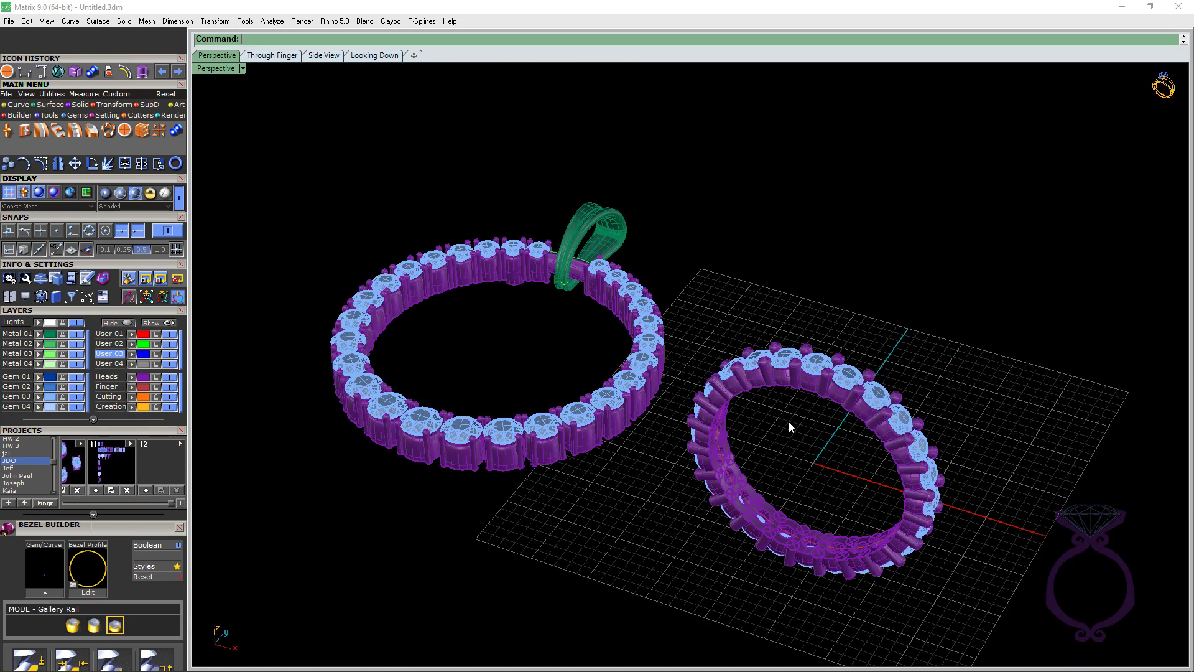